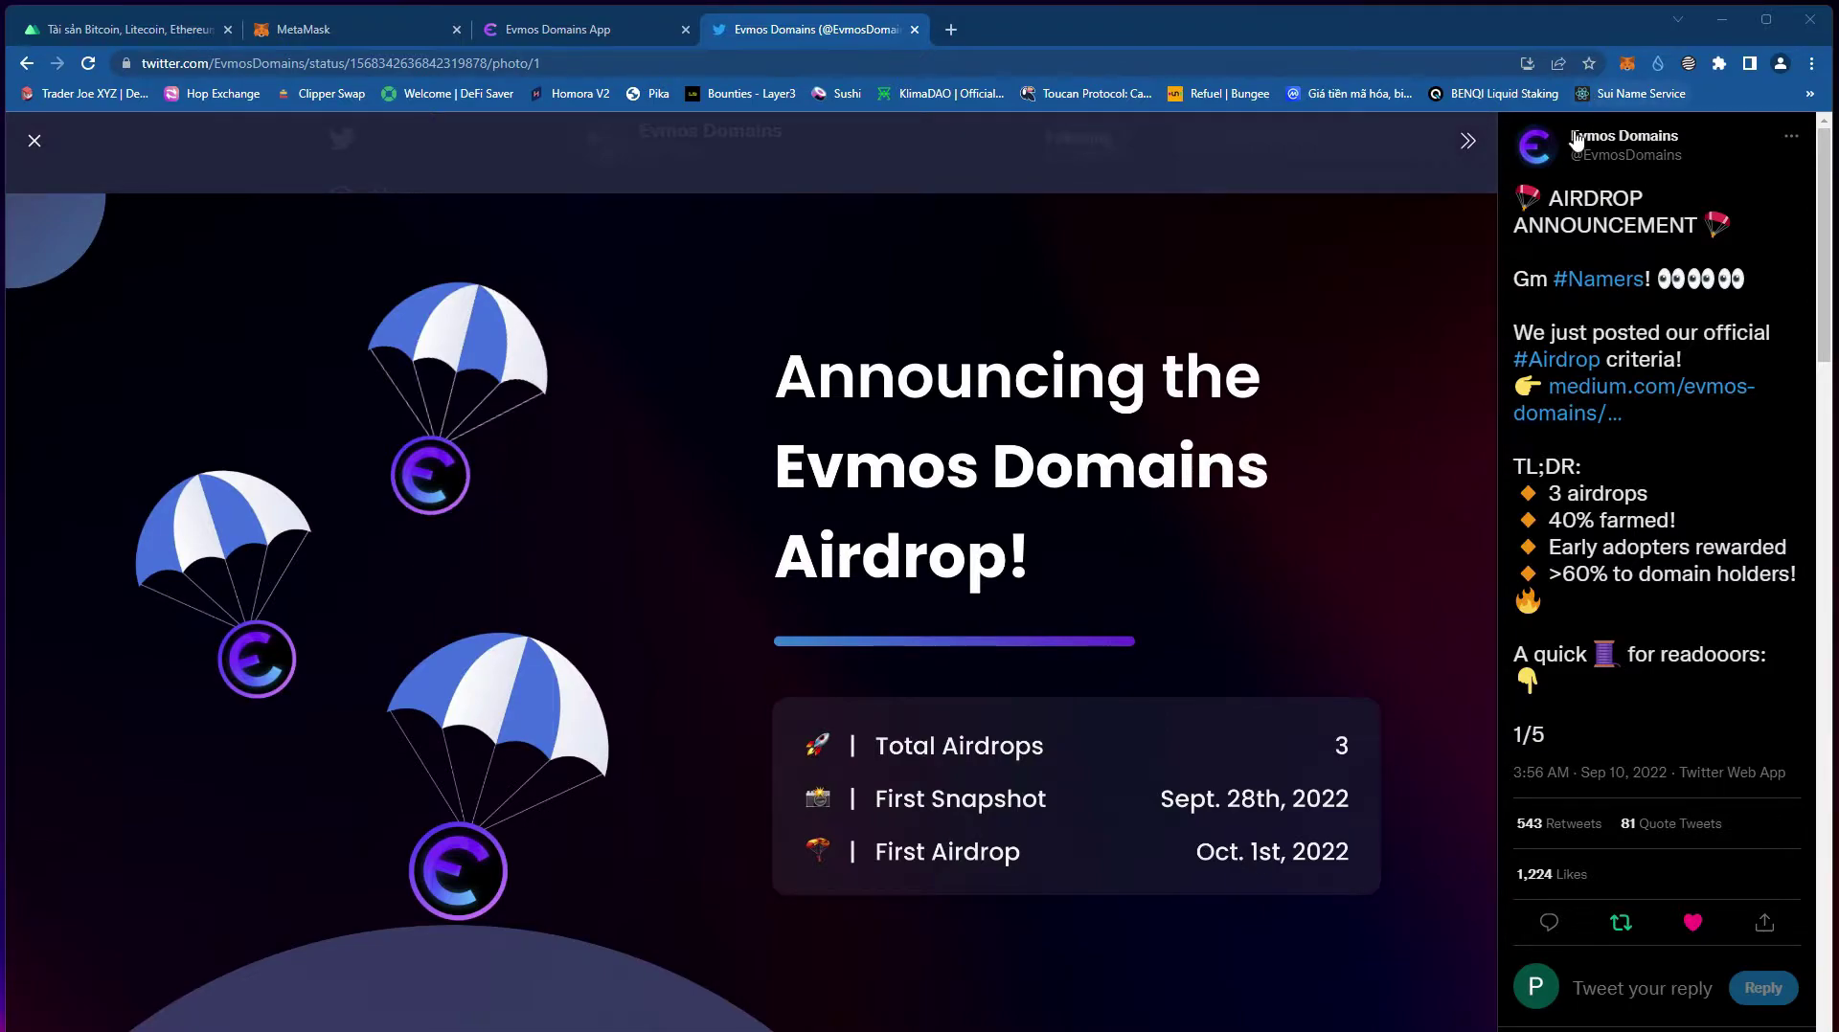
- Switch to the Evmos Domains app and connect it through the MetaMask wallet option
mouse_move(1629, 170)
click(569, 37)
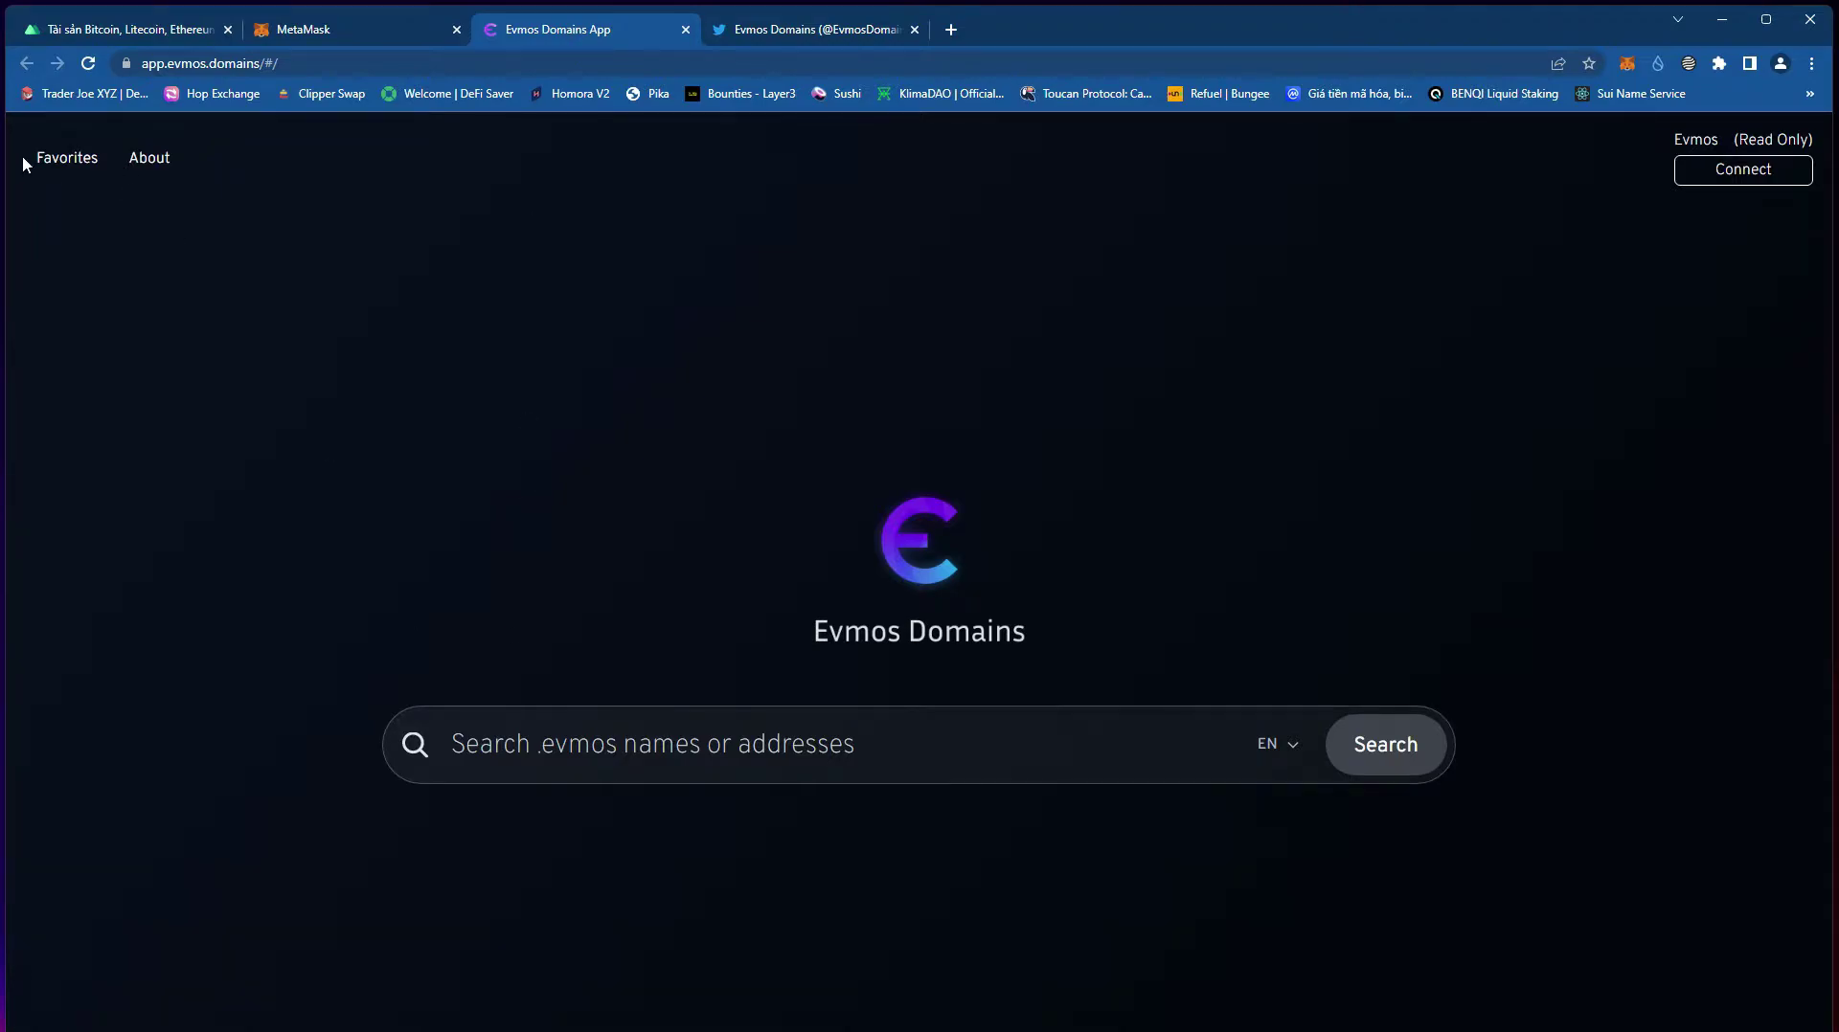
click(1736, 180)
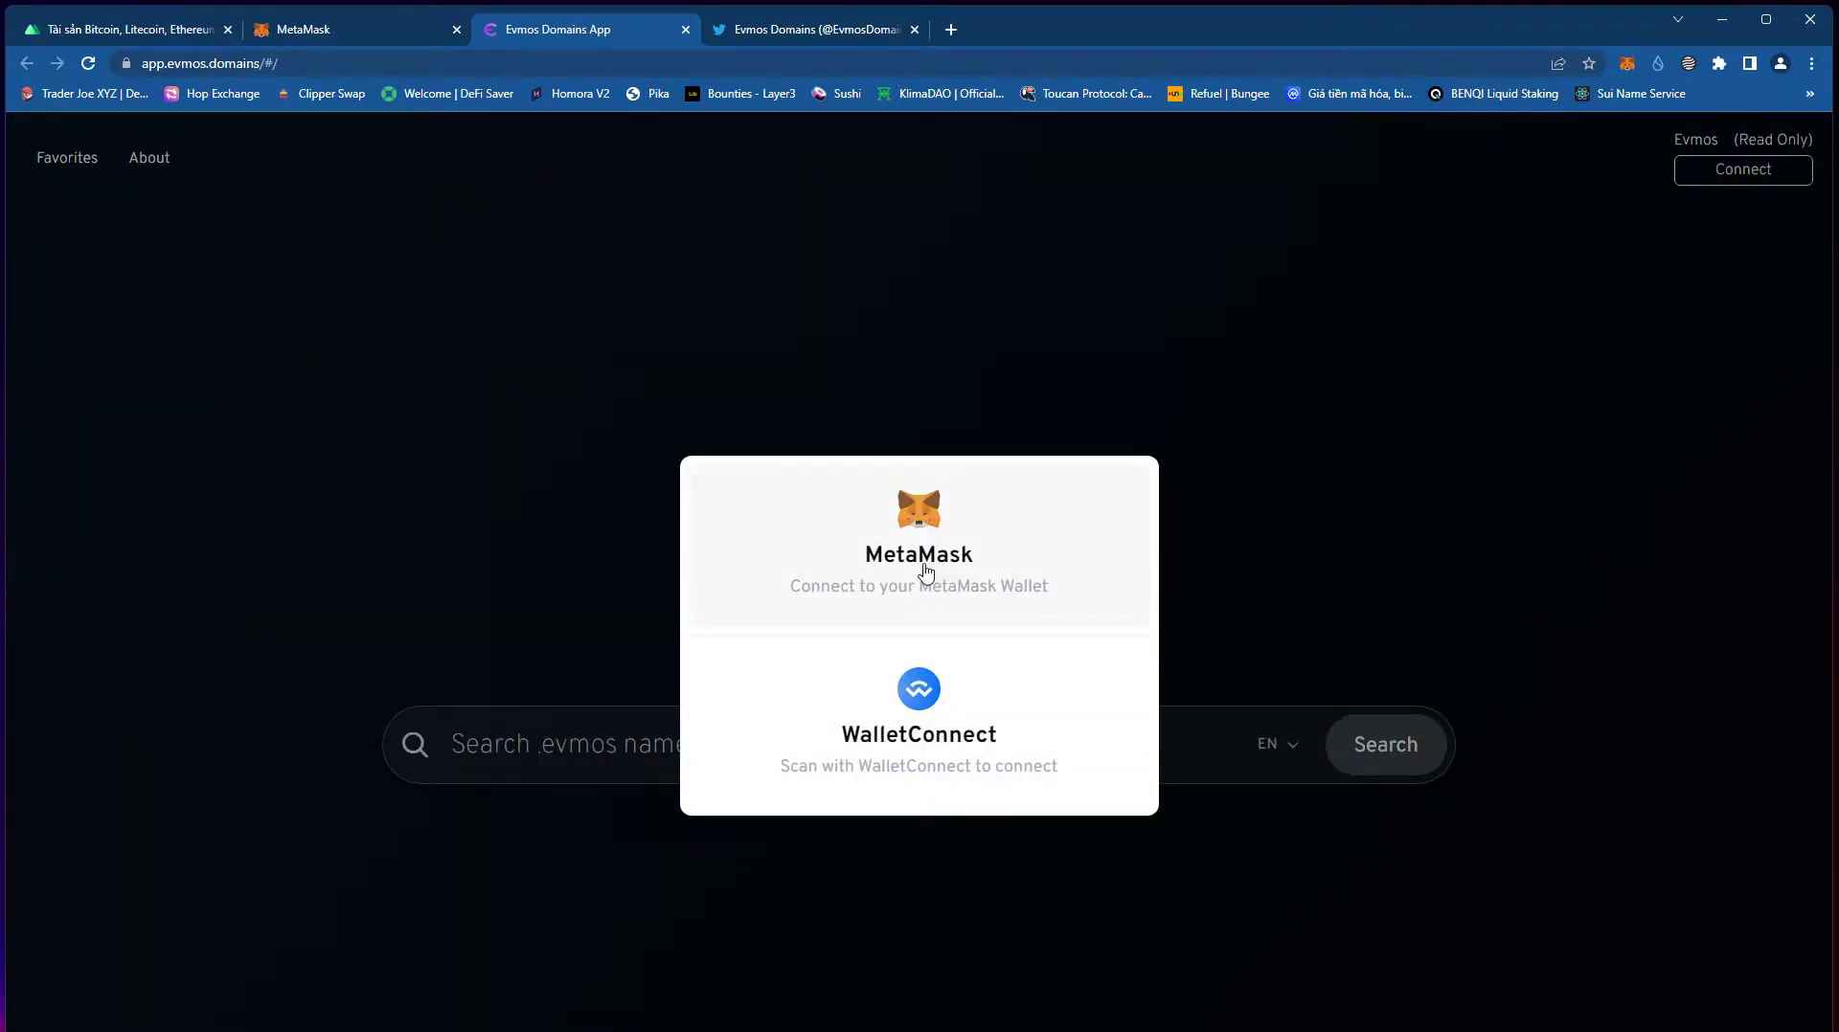
click(925, 572)
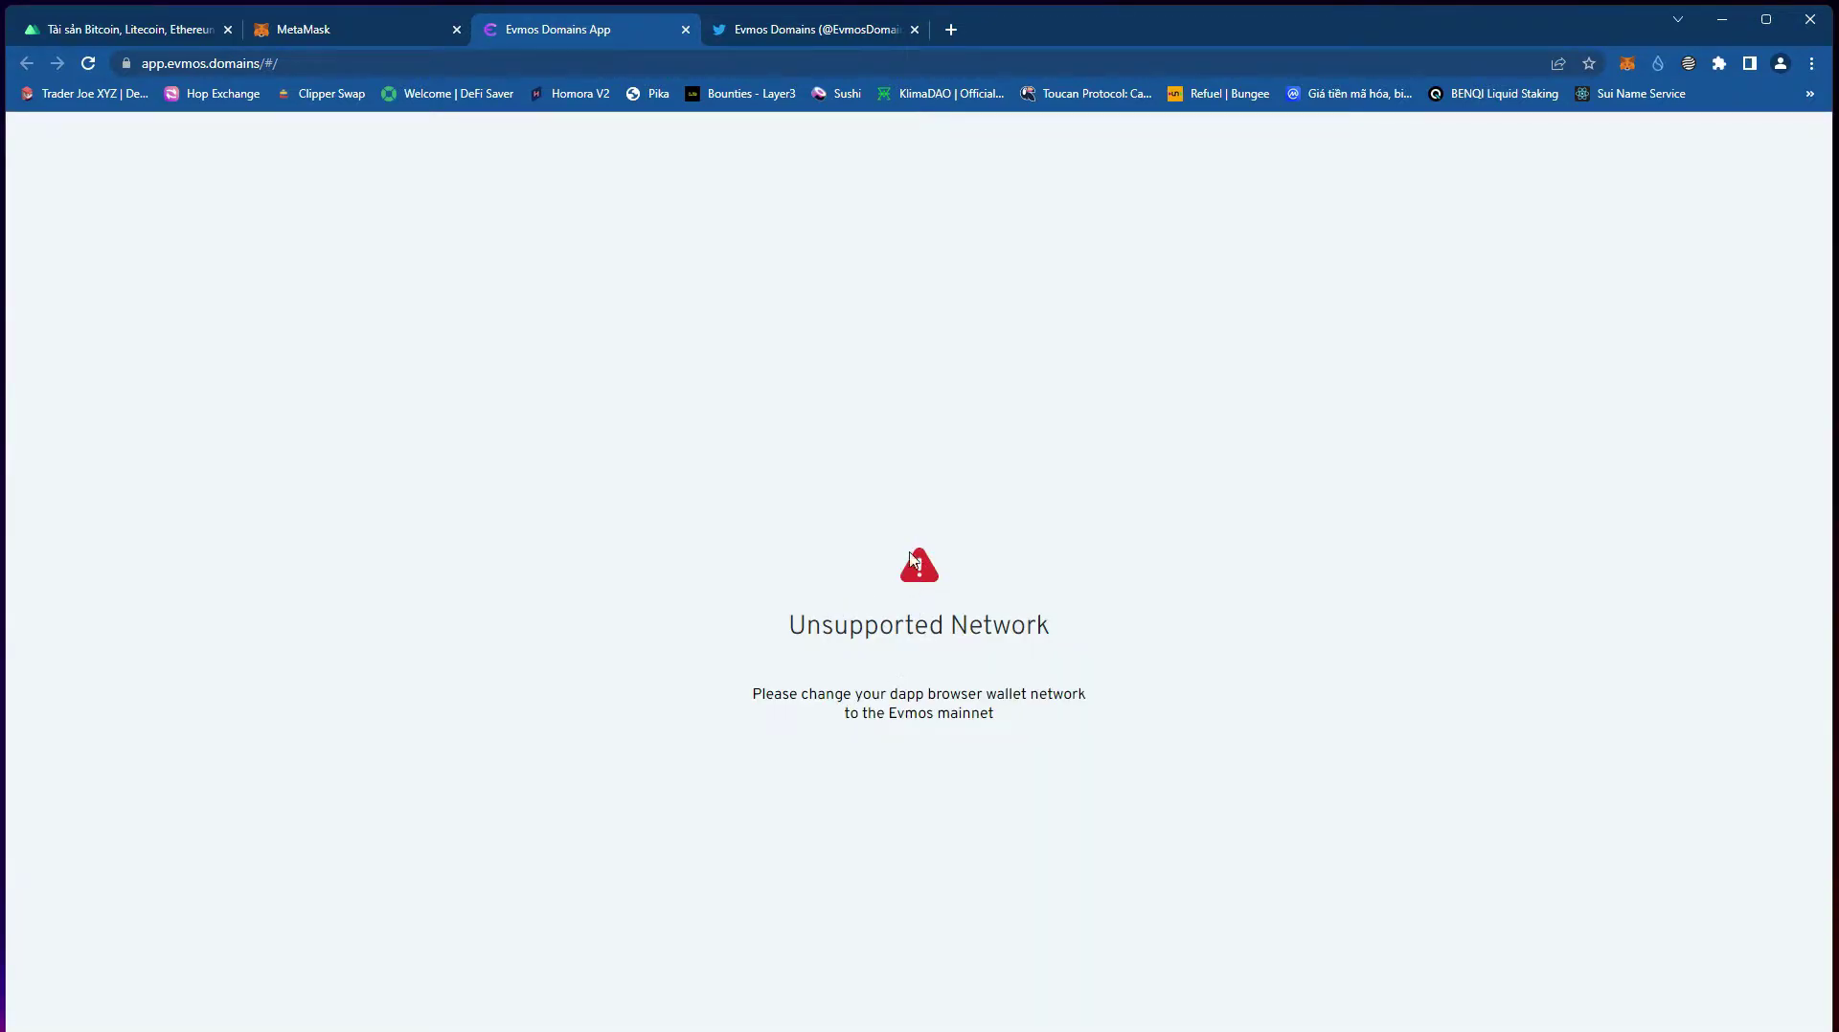
- Change the MetaMask wallet network to Evmos and reload the Evmos Domains page
click(1627, 65)
click(1532, 117)
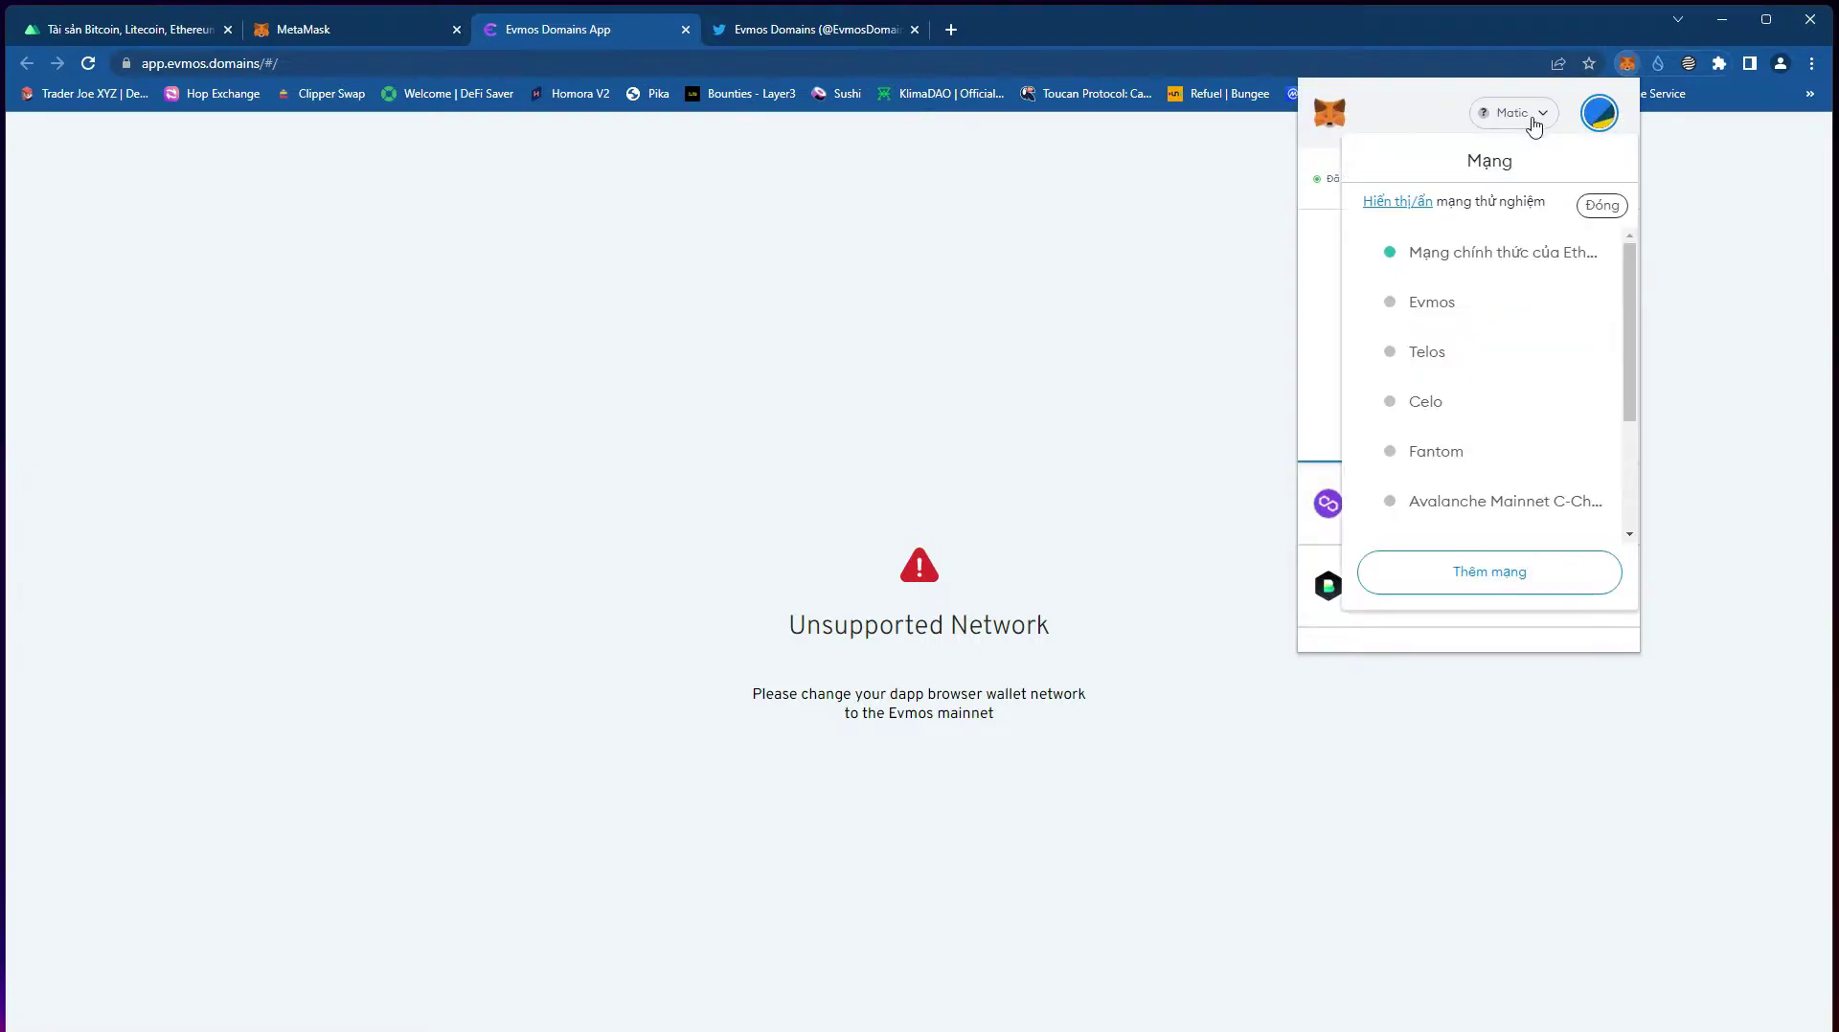
click(1440, 301)
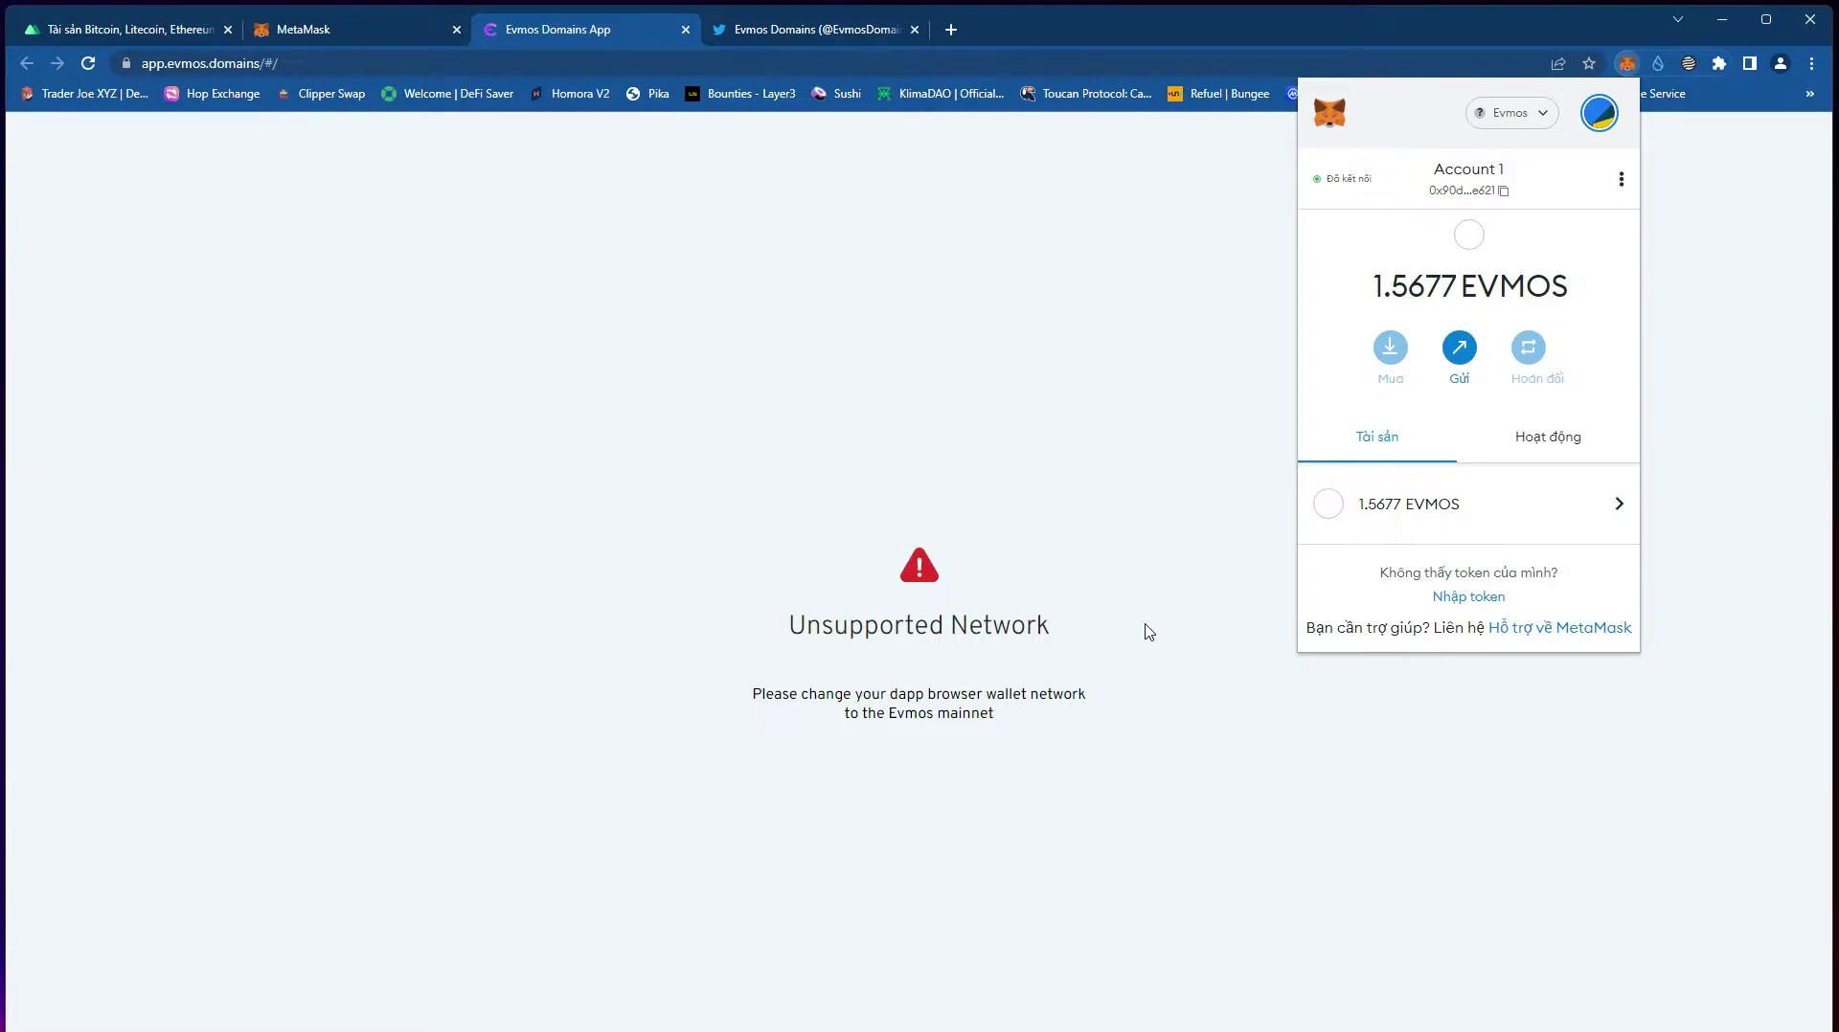
click(1147, 800)
right_click(552, 38)
click(586, 154)
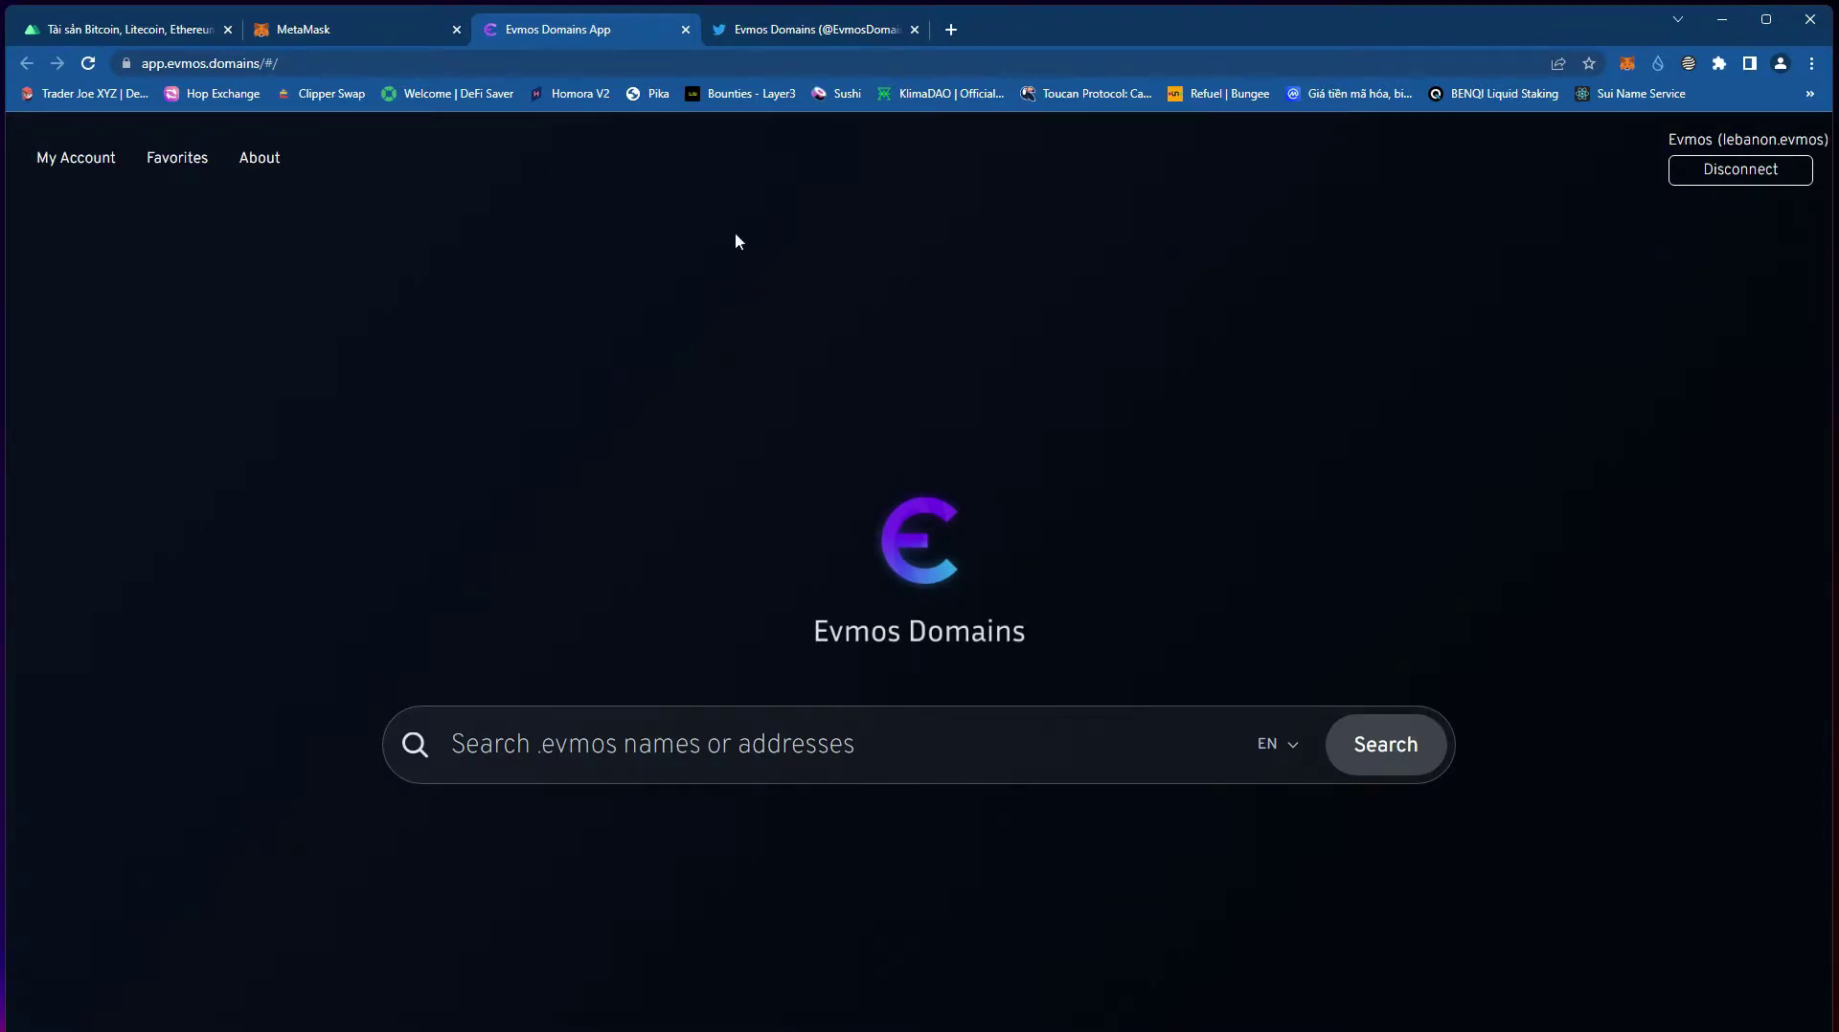
- Review the registered domains under My Account, and check the Evmos network settings and EVMOS balance in MetaMask
click(78, 161)
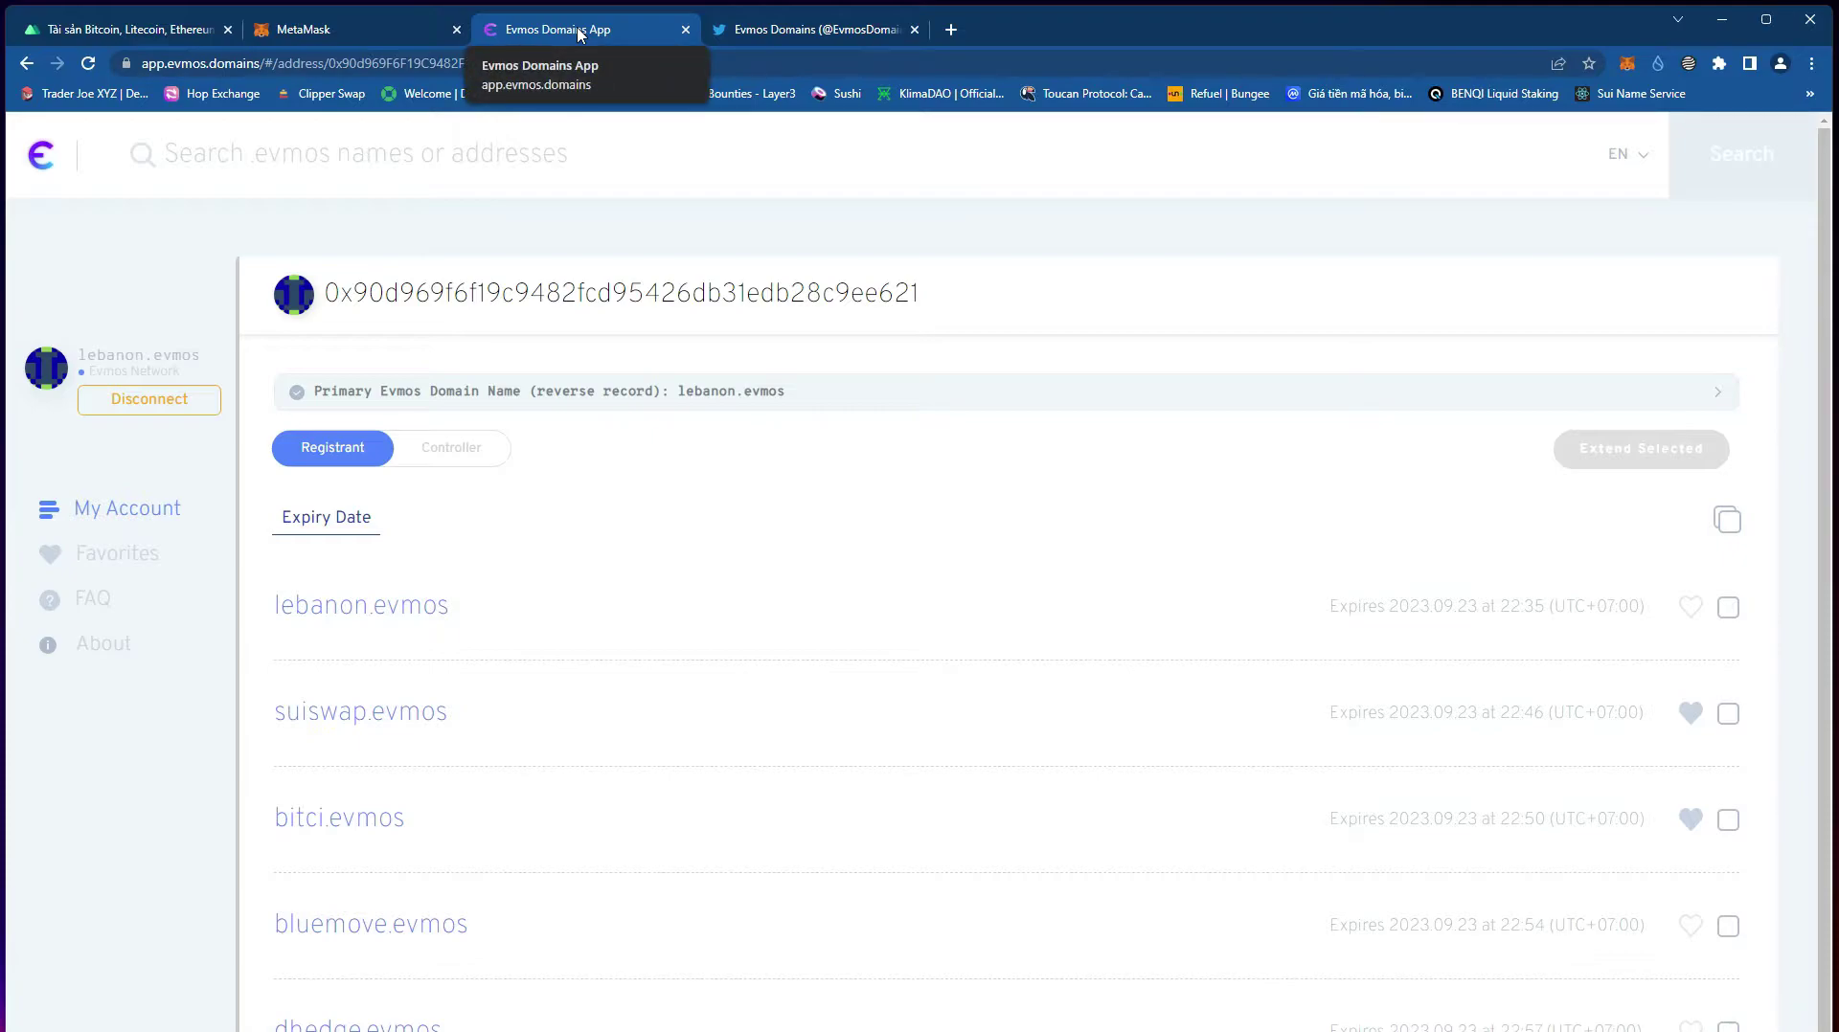
click(364, 25)
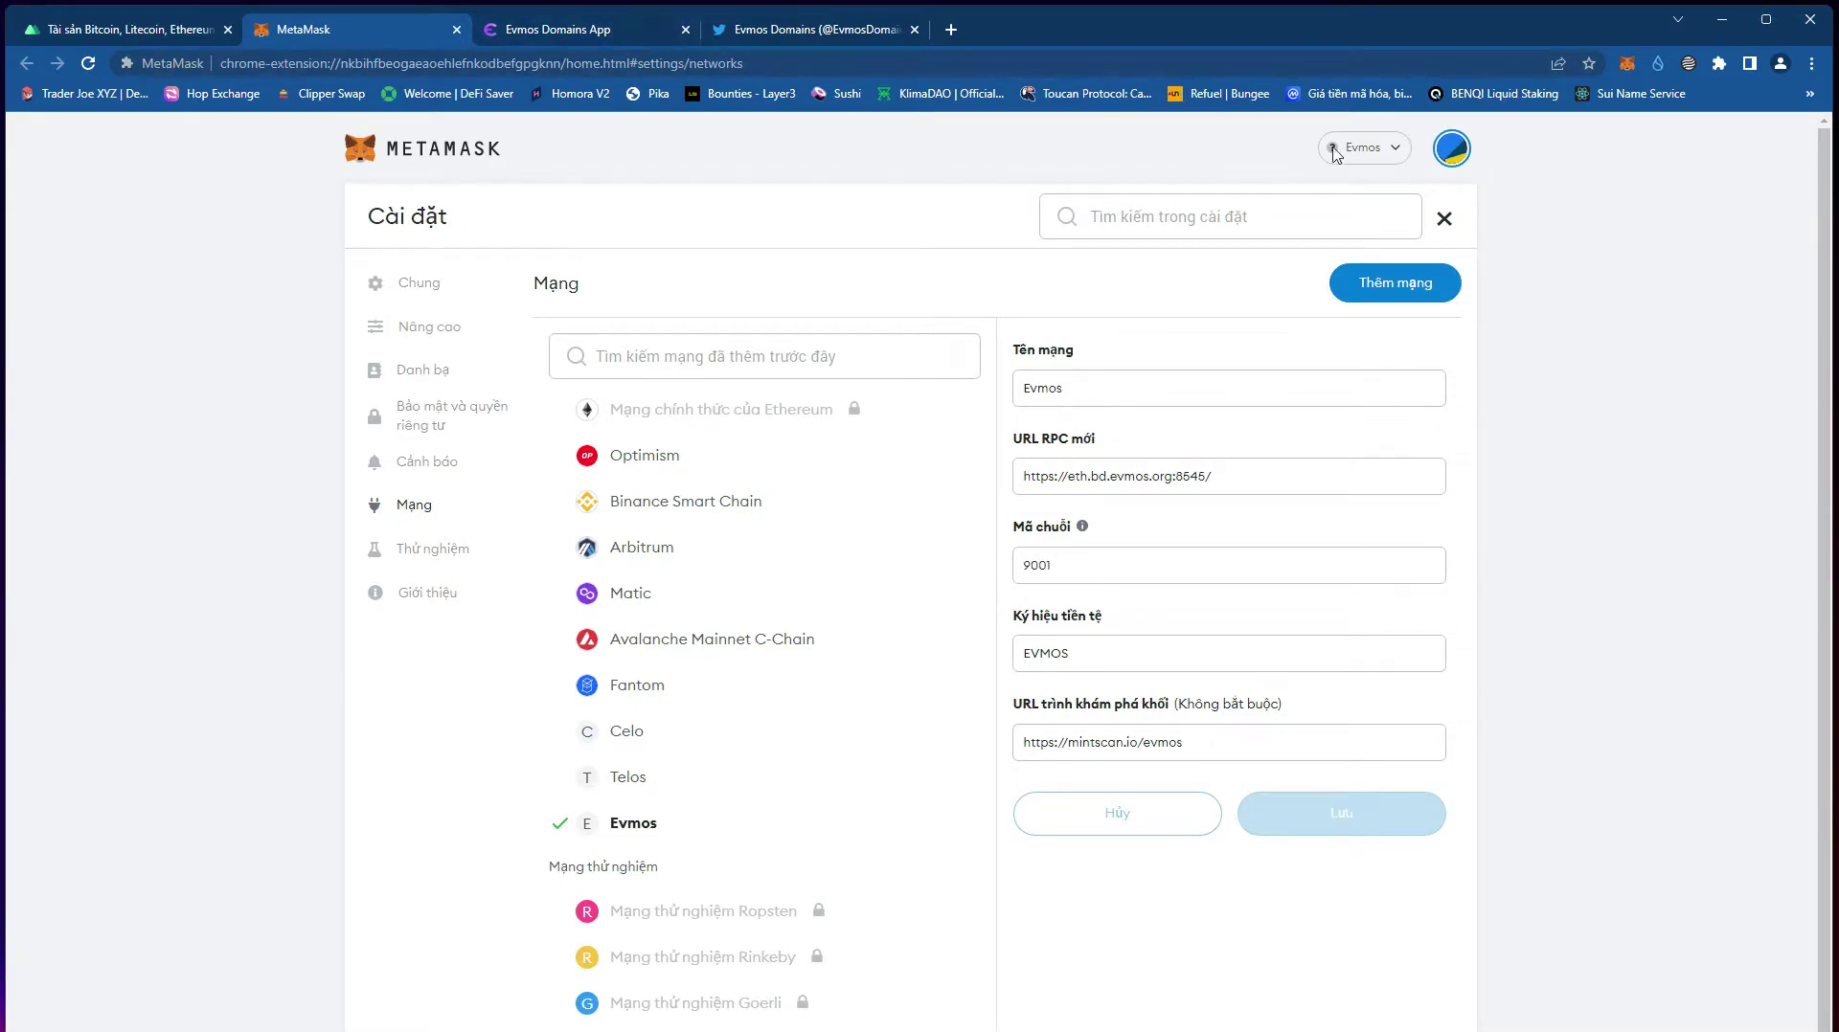
click(1628, 65)
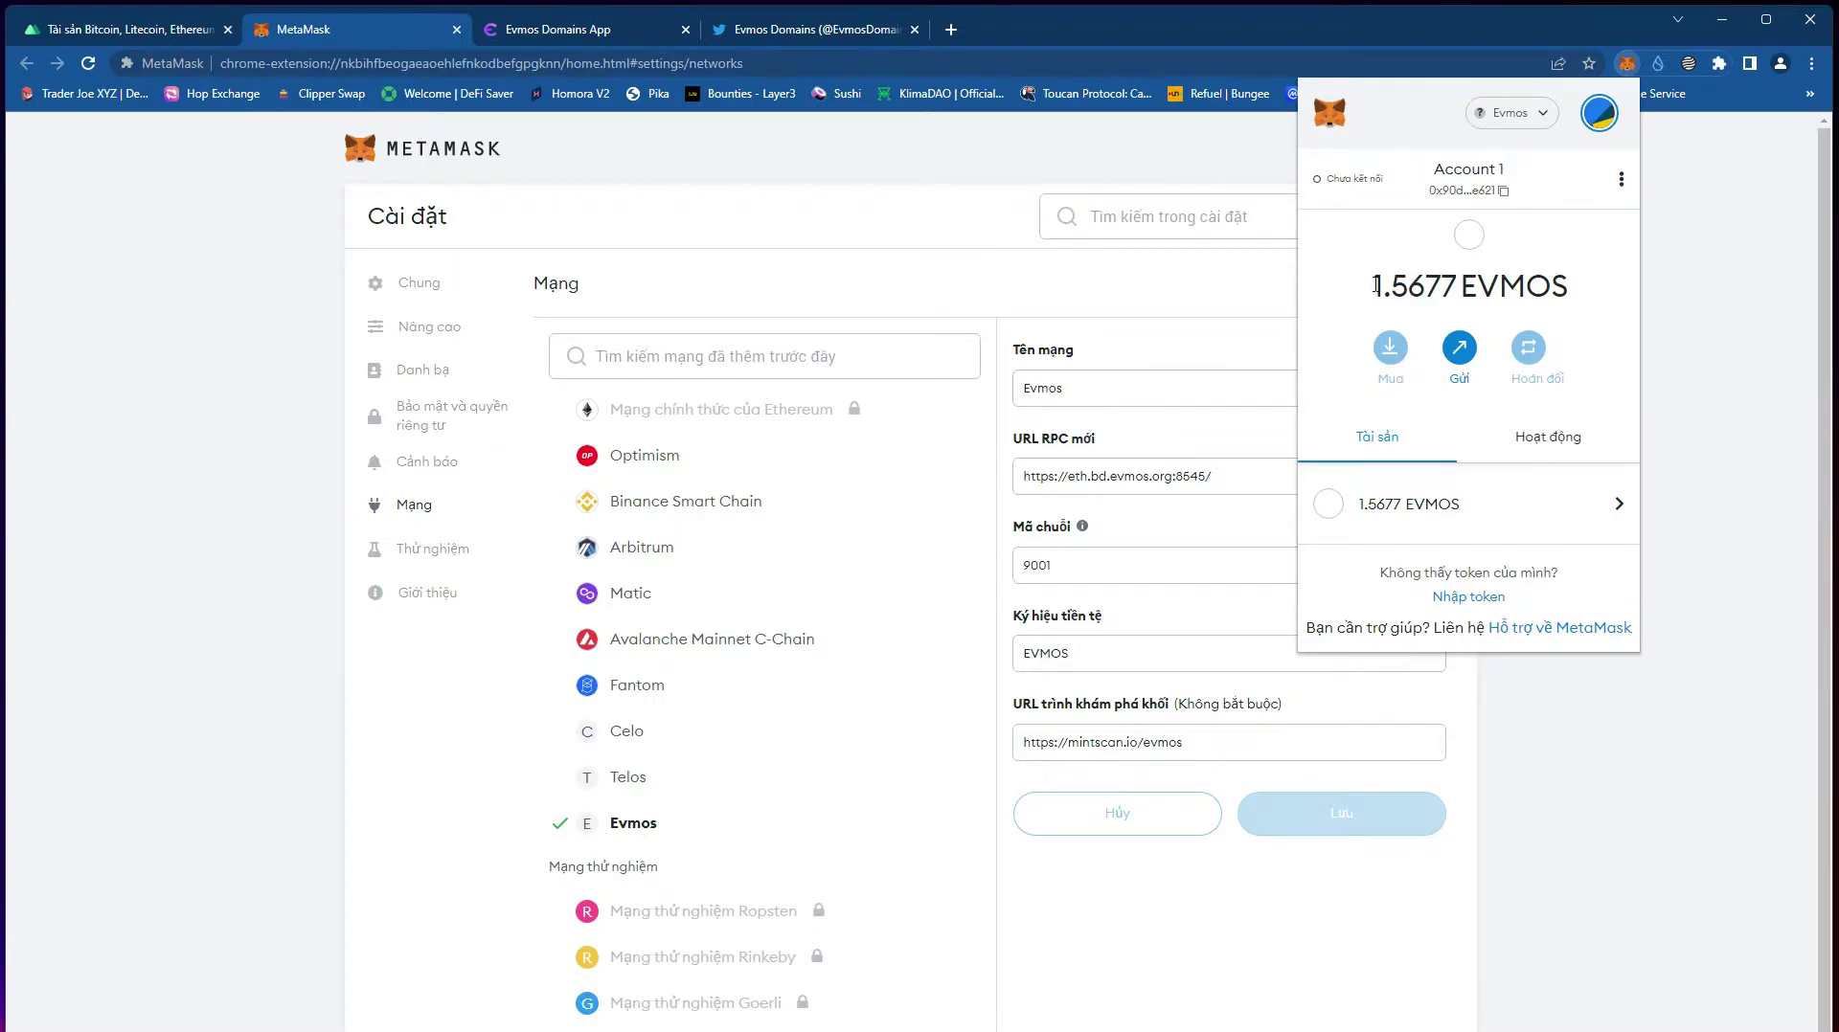
drag(1376, 283, 1547, 284)
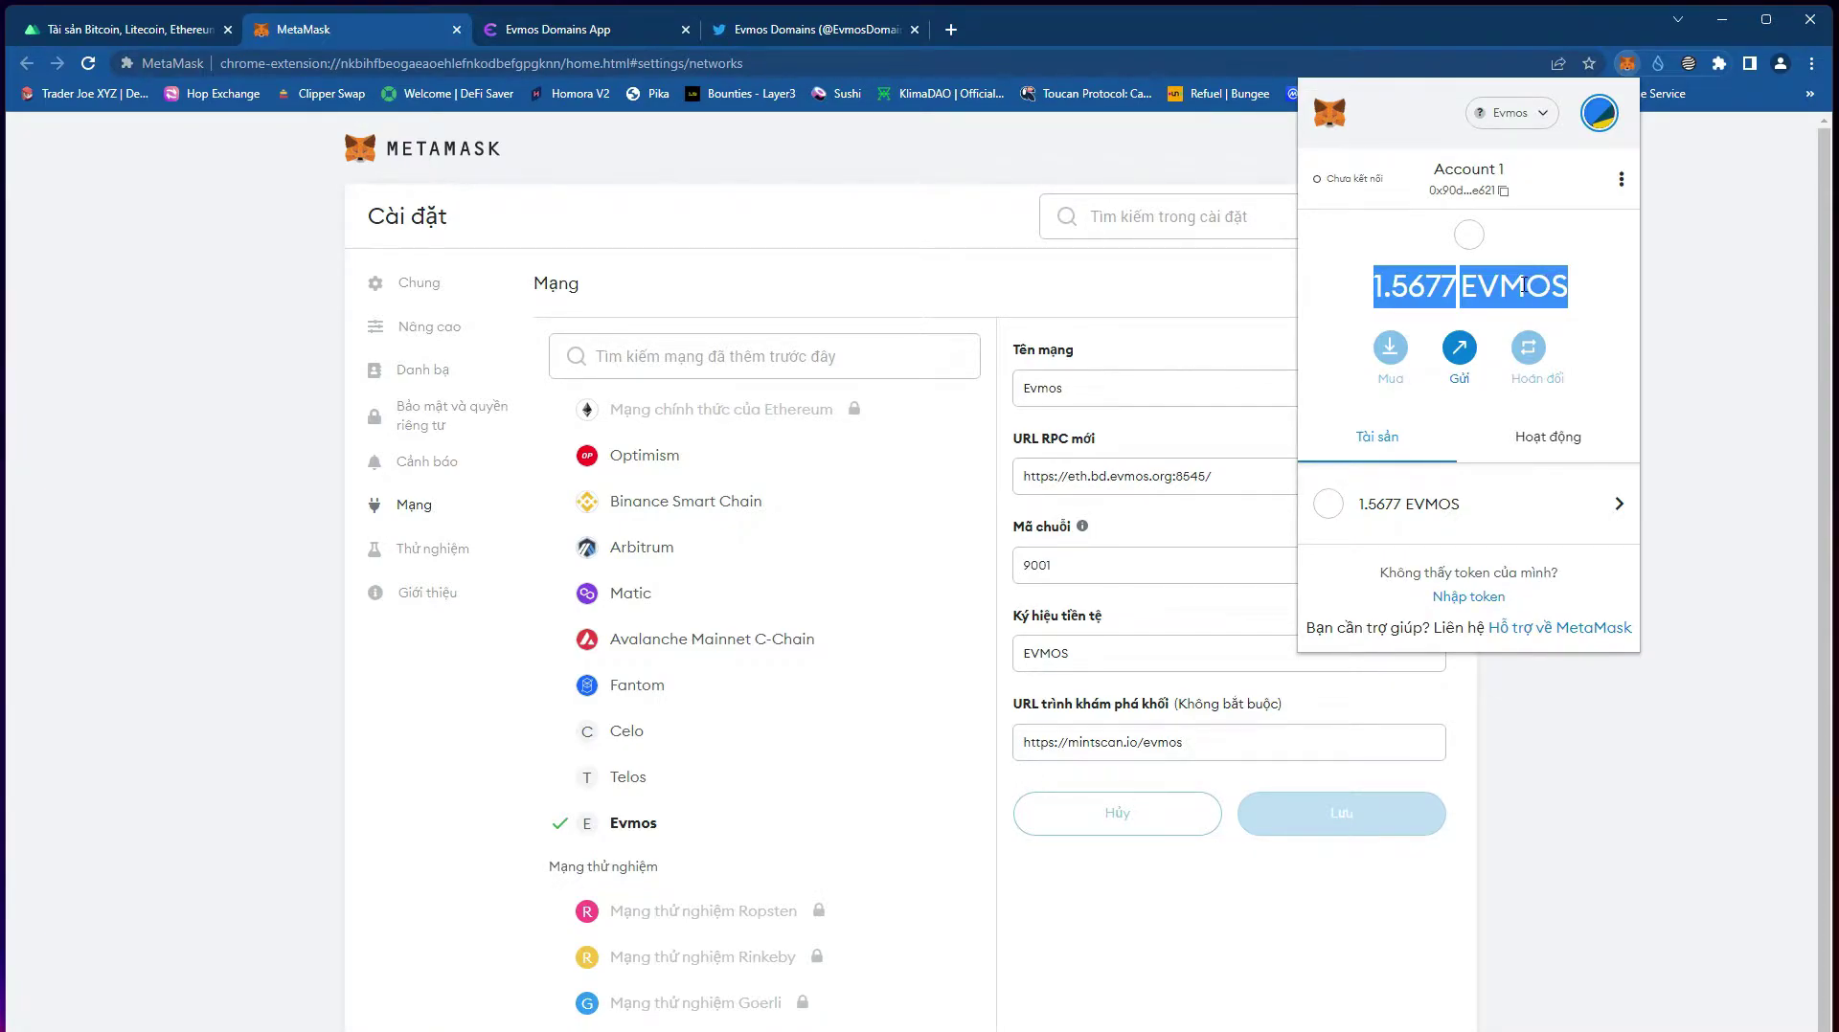
- Look up Evmos on coinmarketcap.com/vi/ in a new tab and view its list of trading markets
click(951, 29)
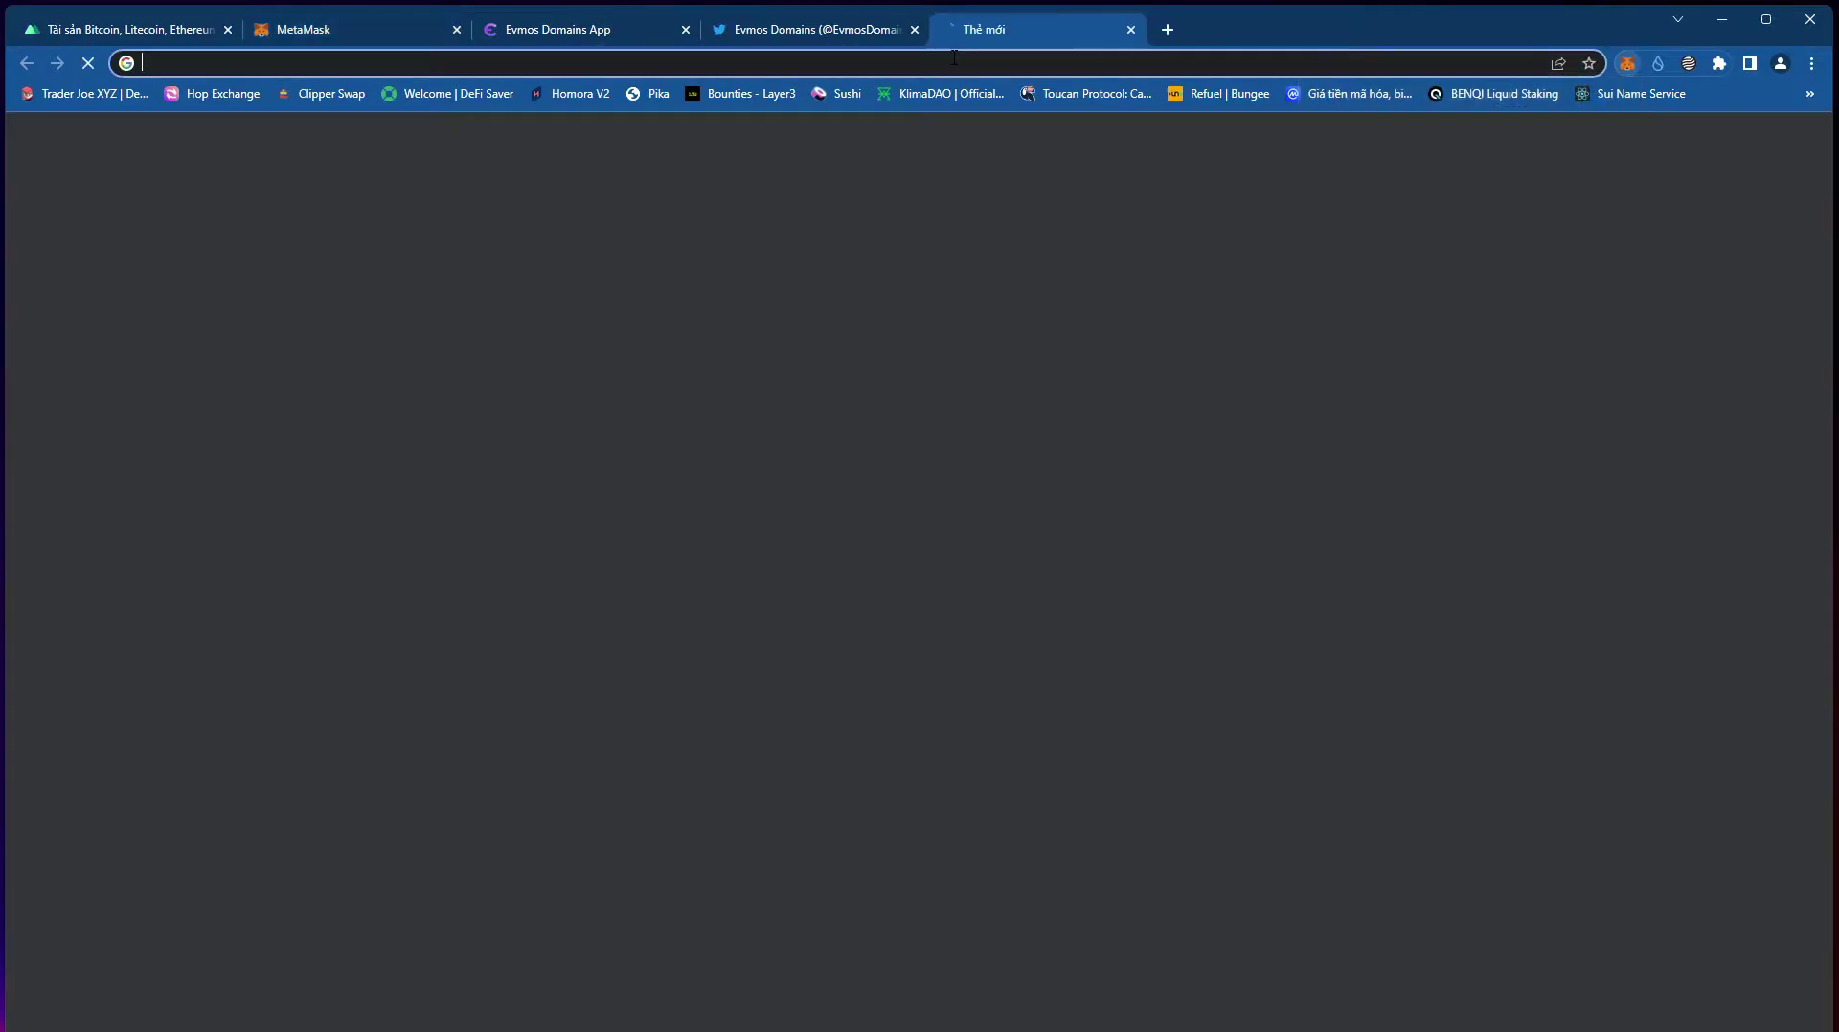
text(coinmarketcap.com/vi/)
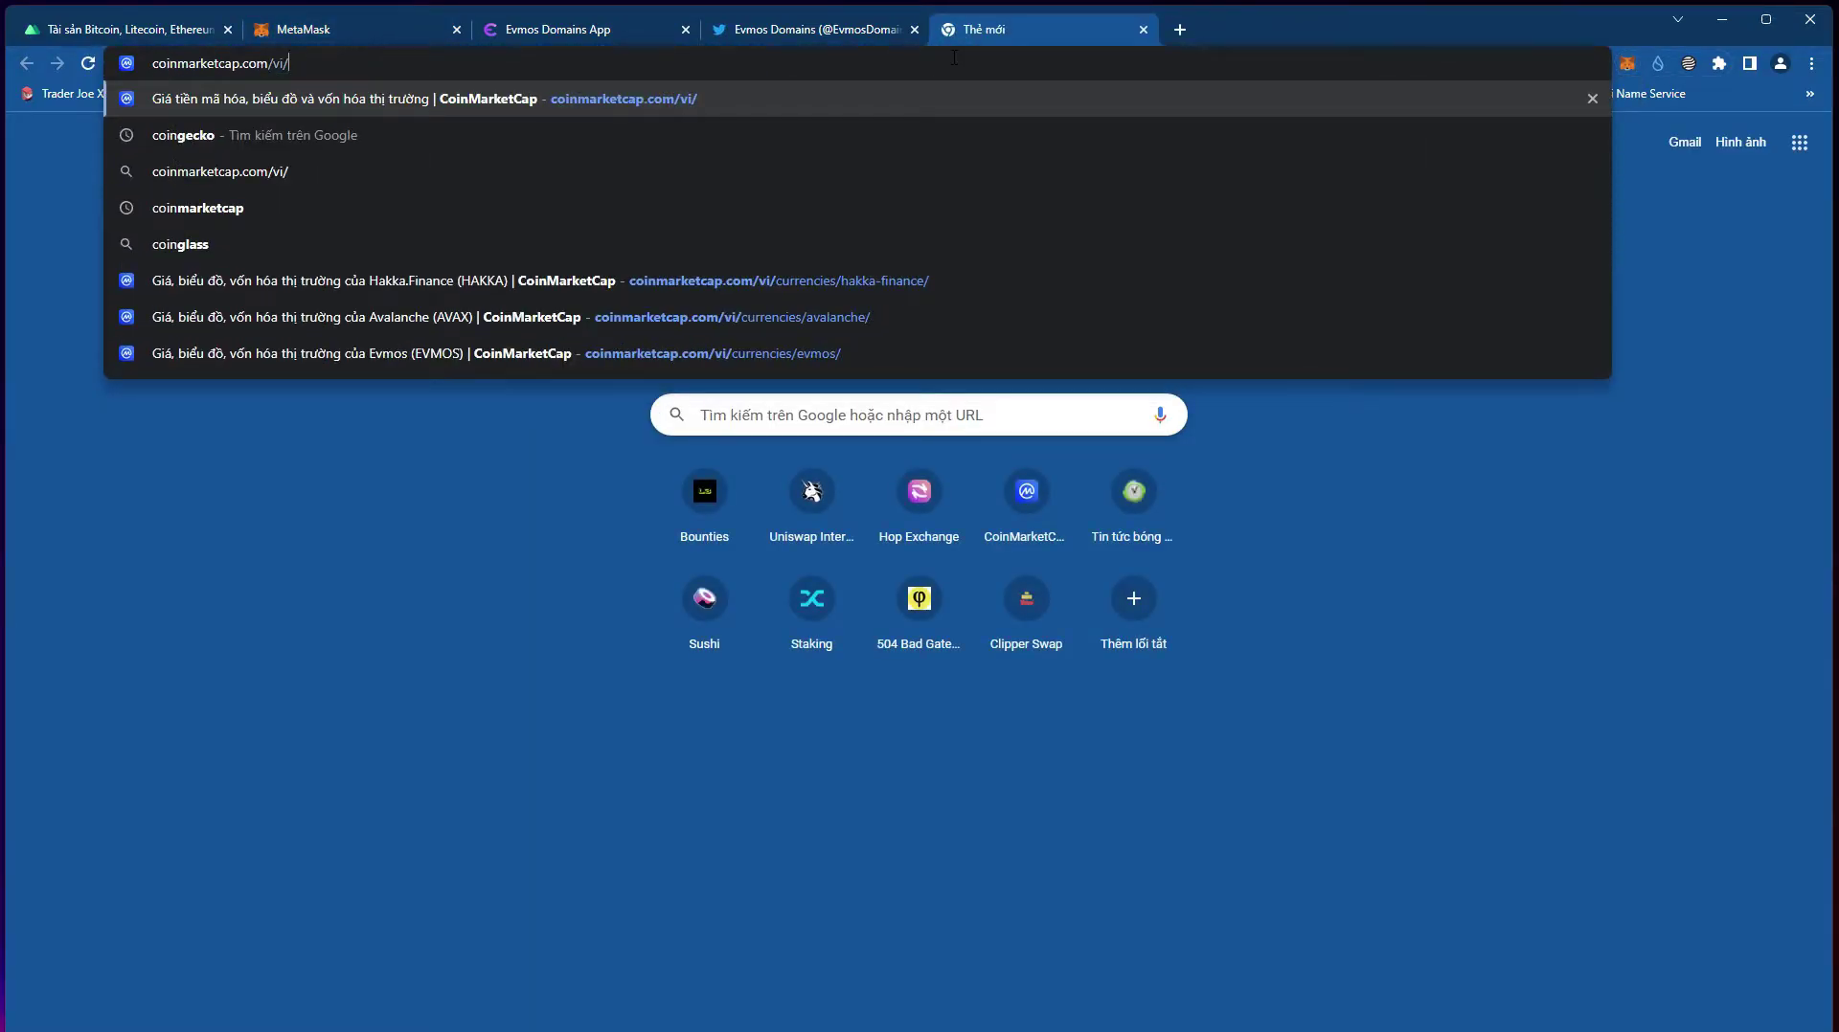
key(Return)
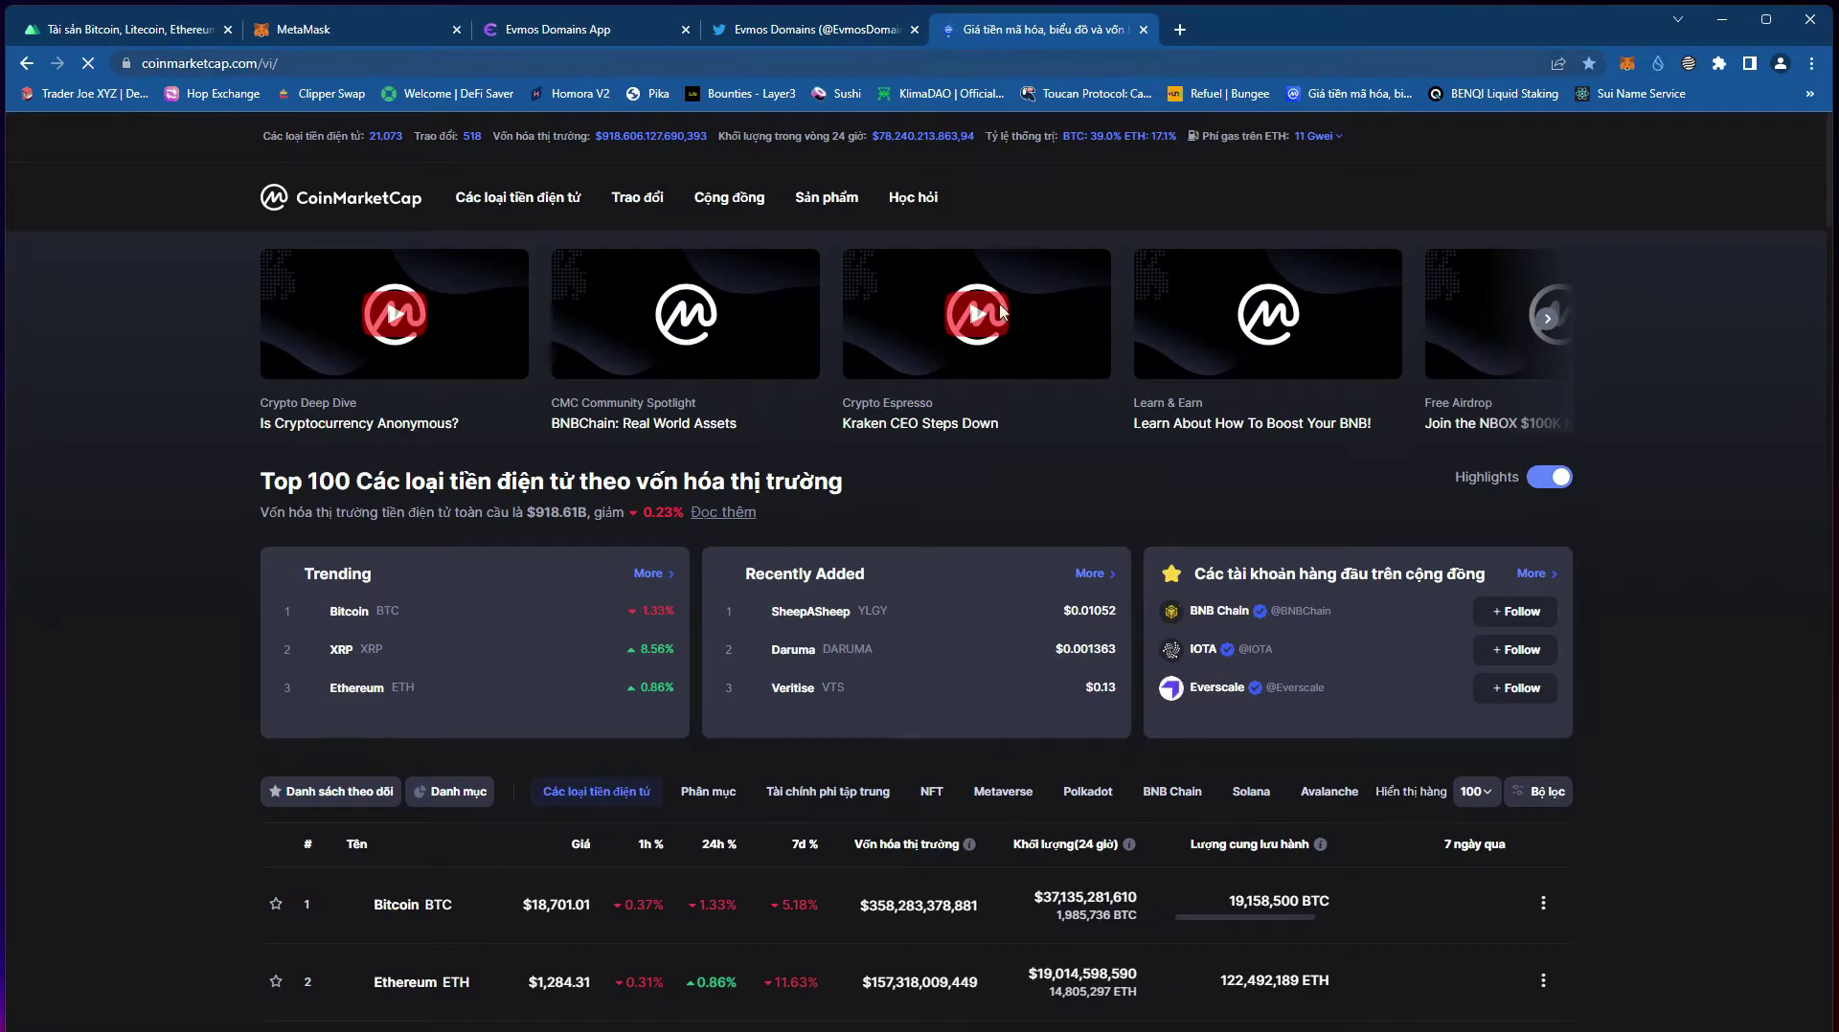
click(1401, 195)
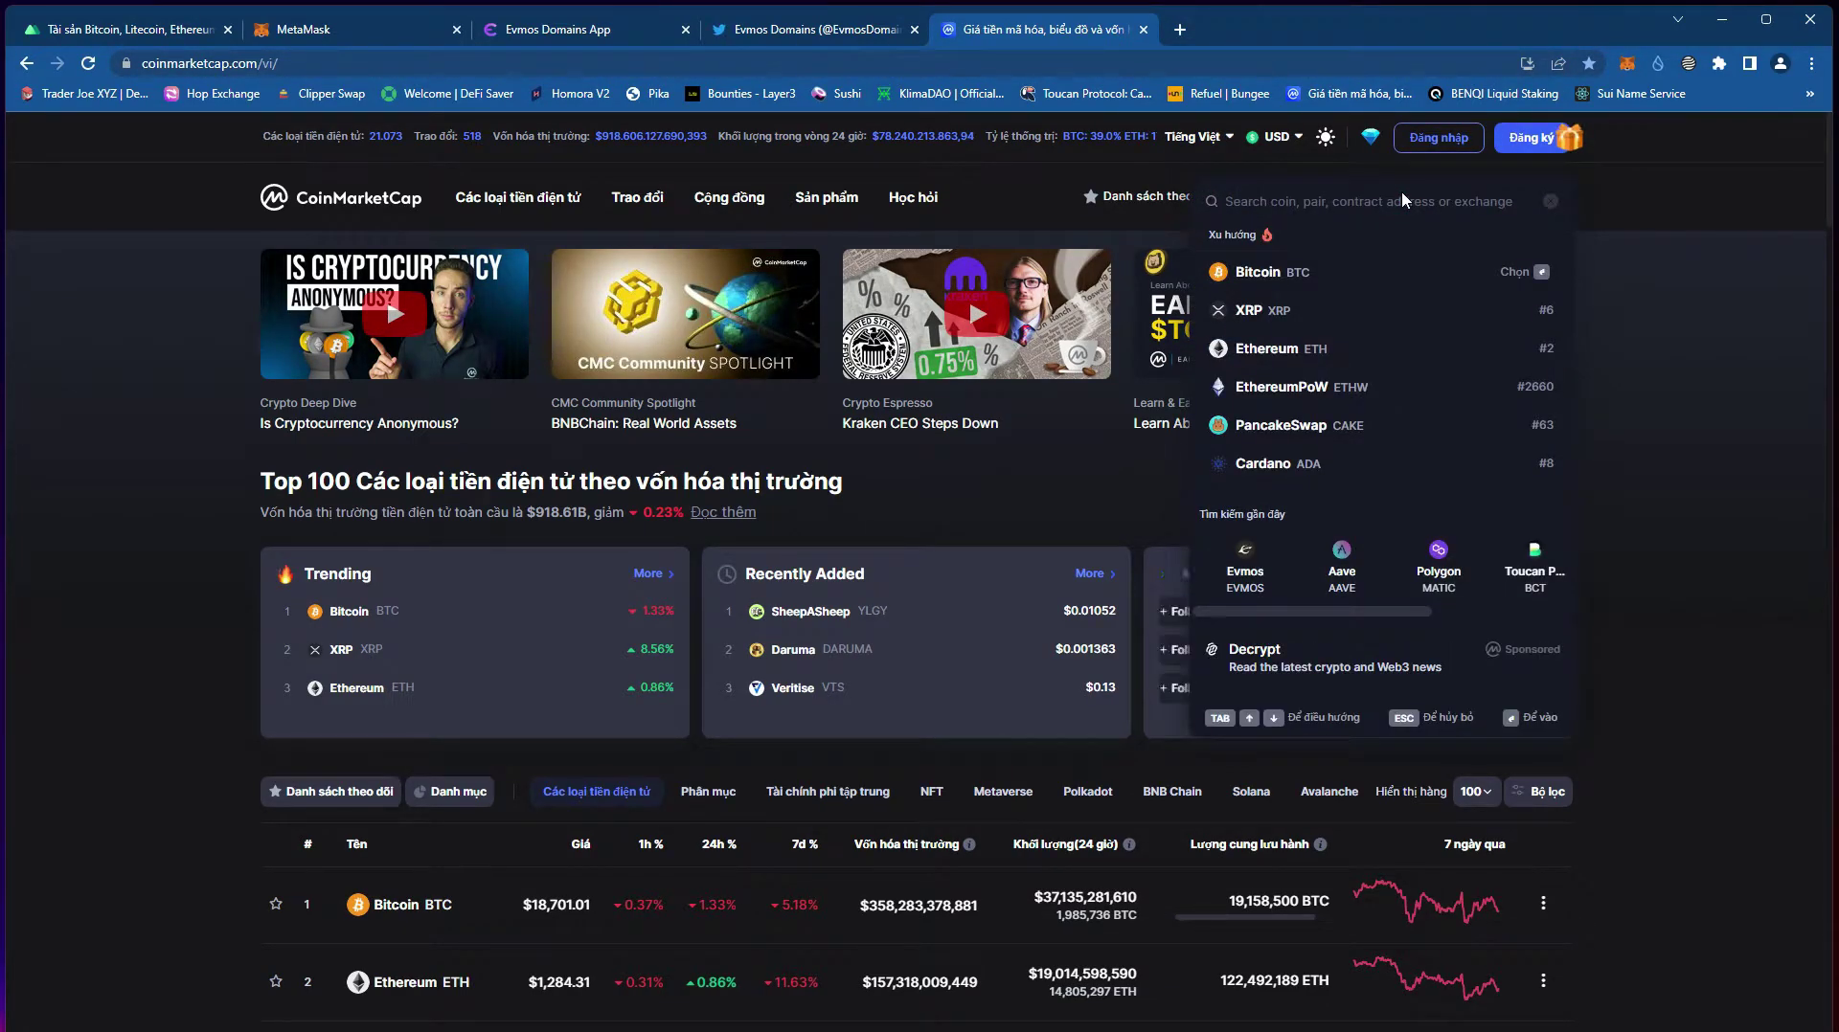
text(evmos)
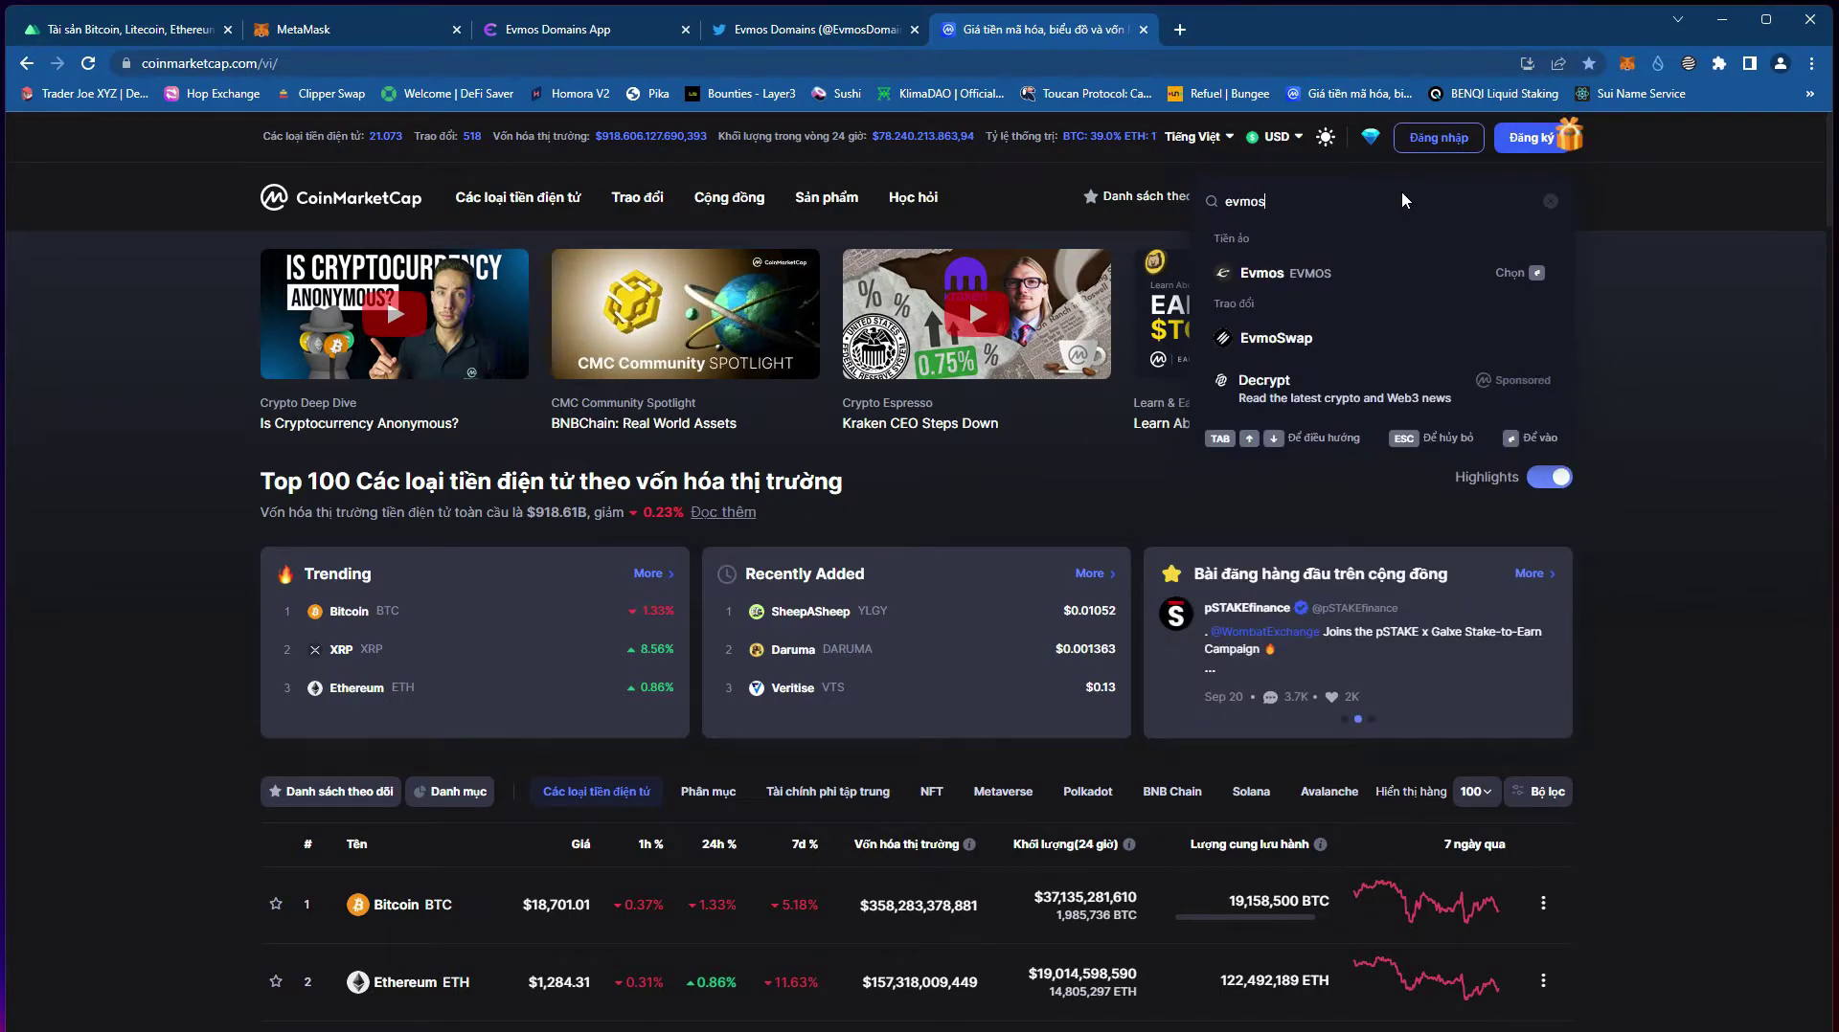
key(Return)
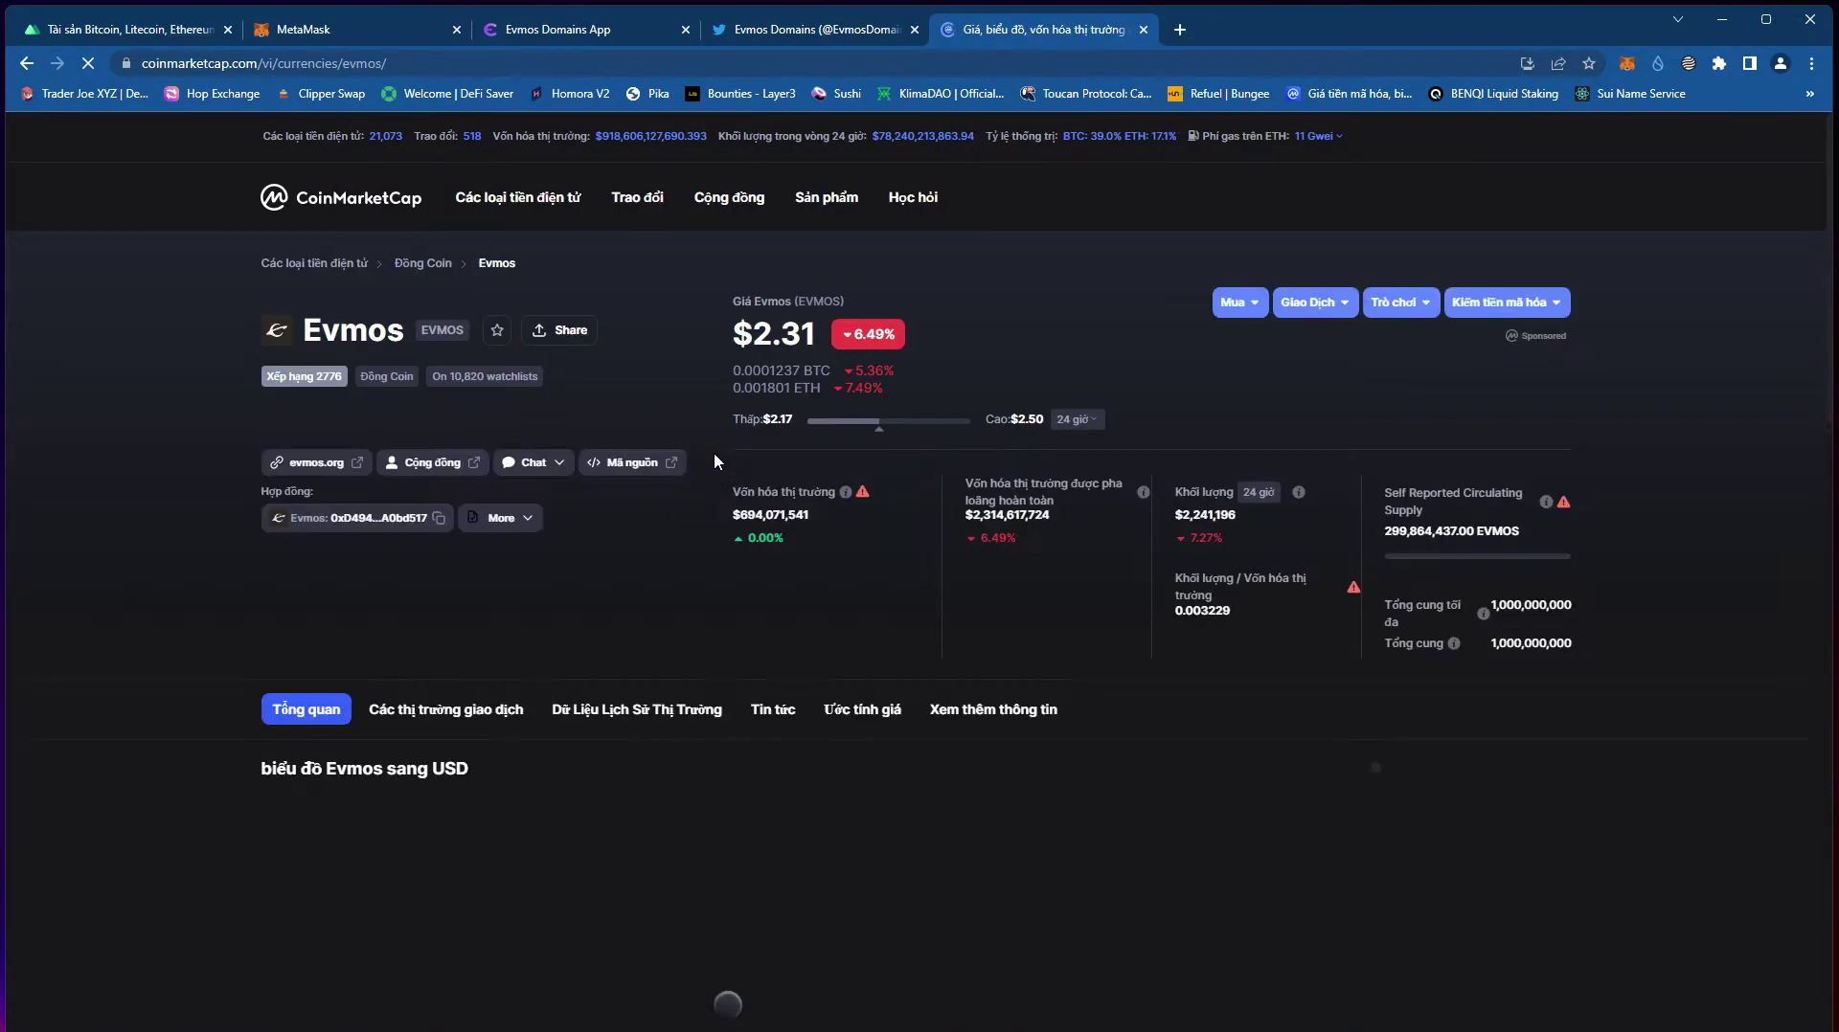
click(448, 713)
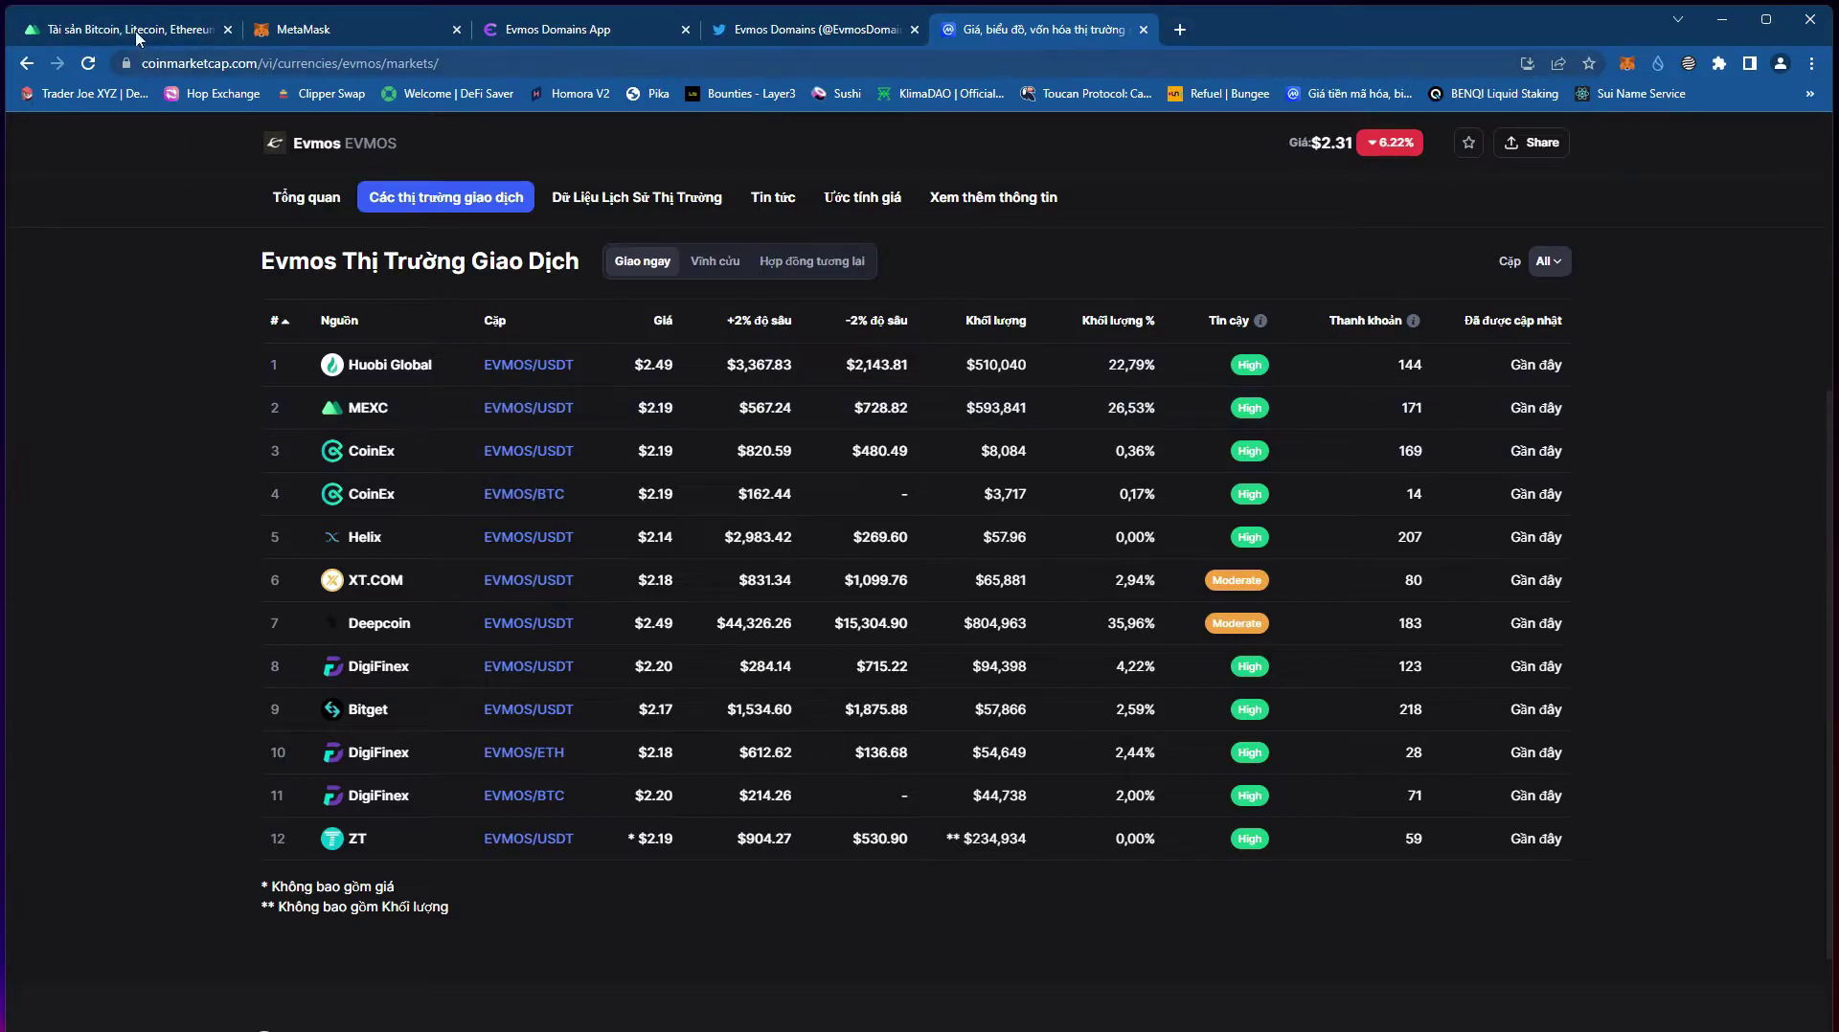
- Switch to the MEXC EVMOS withdrawal page and compare its available withdrawal networks with the MetaMask network settings
mouse_move(135, 35)
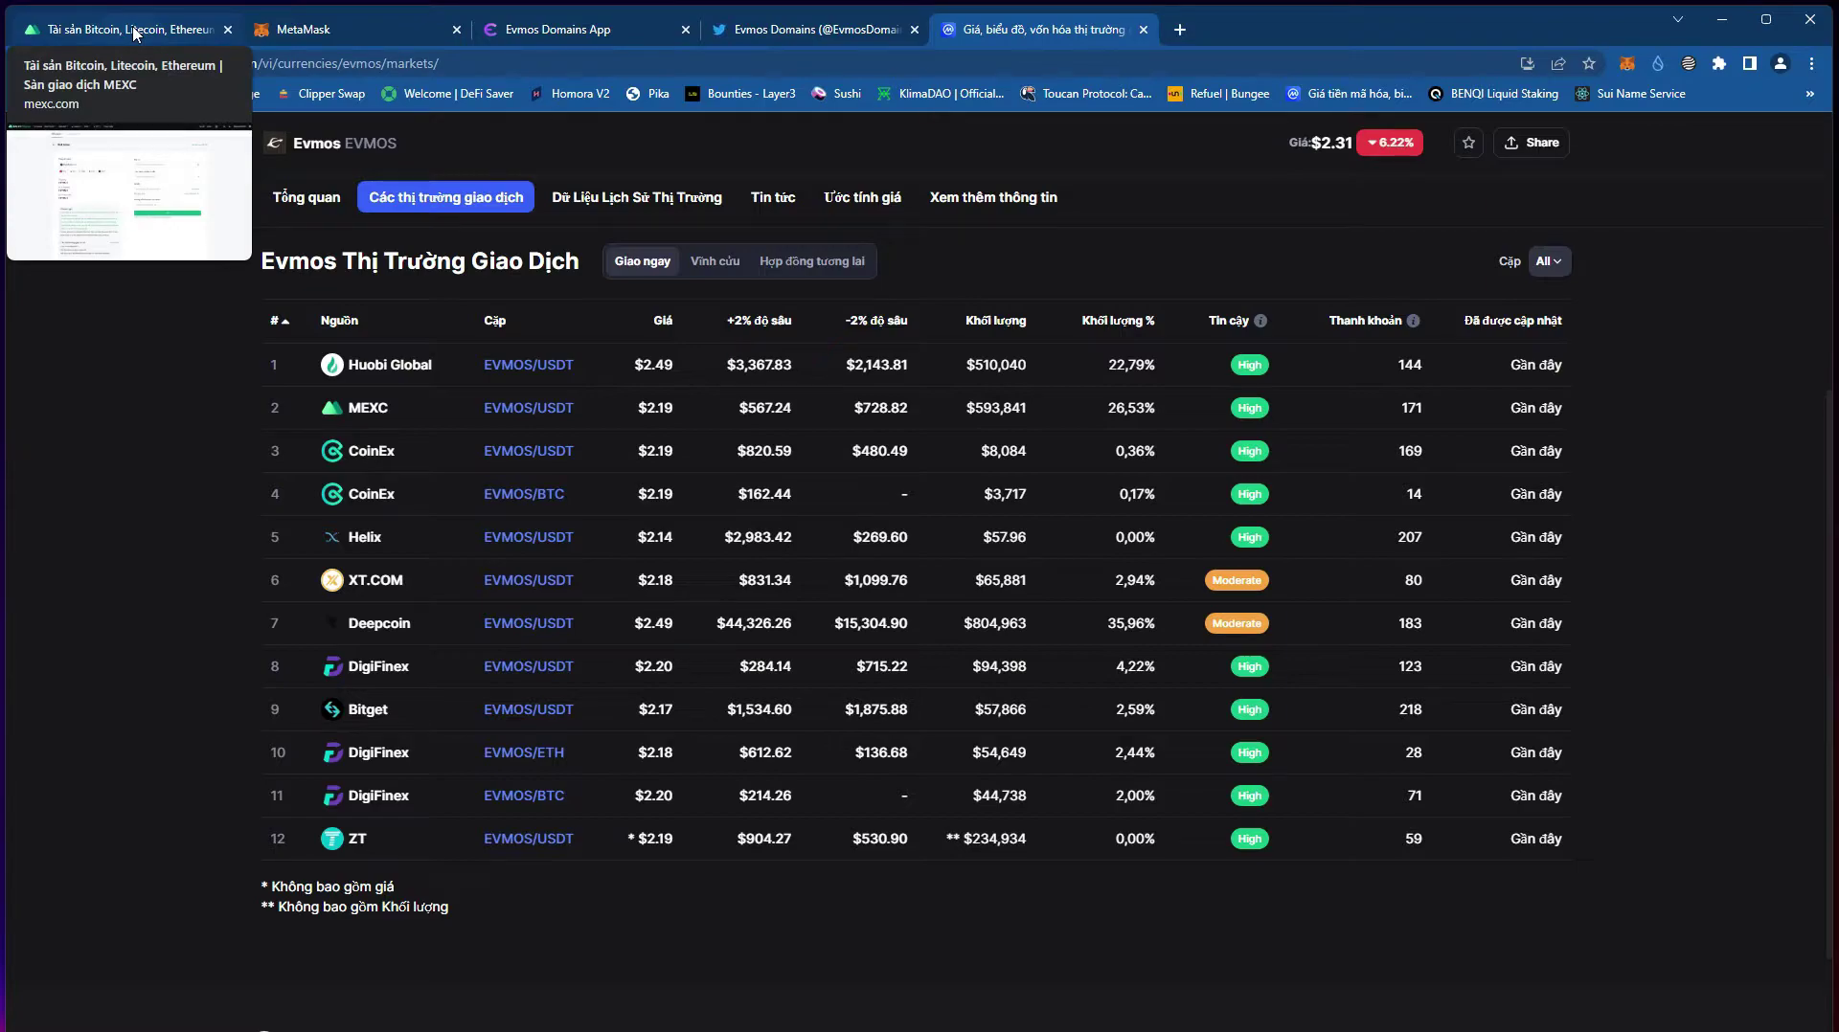
click(135, 34)
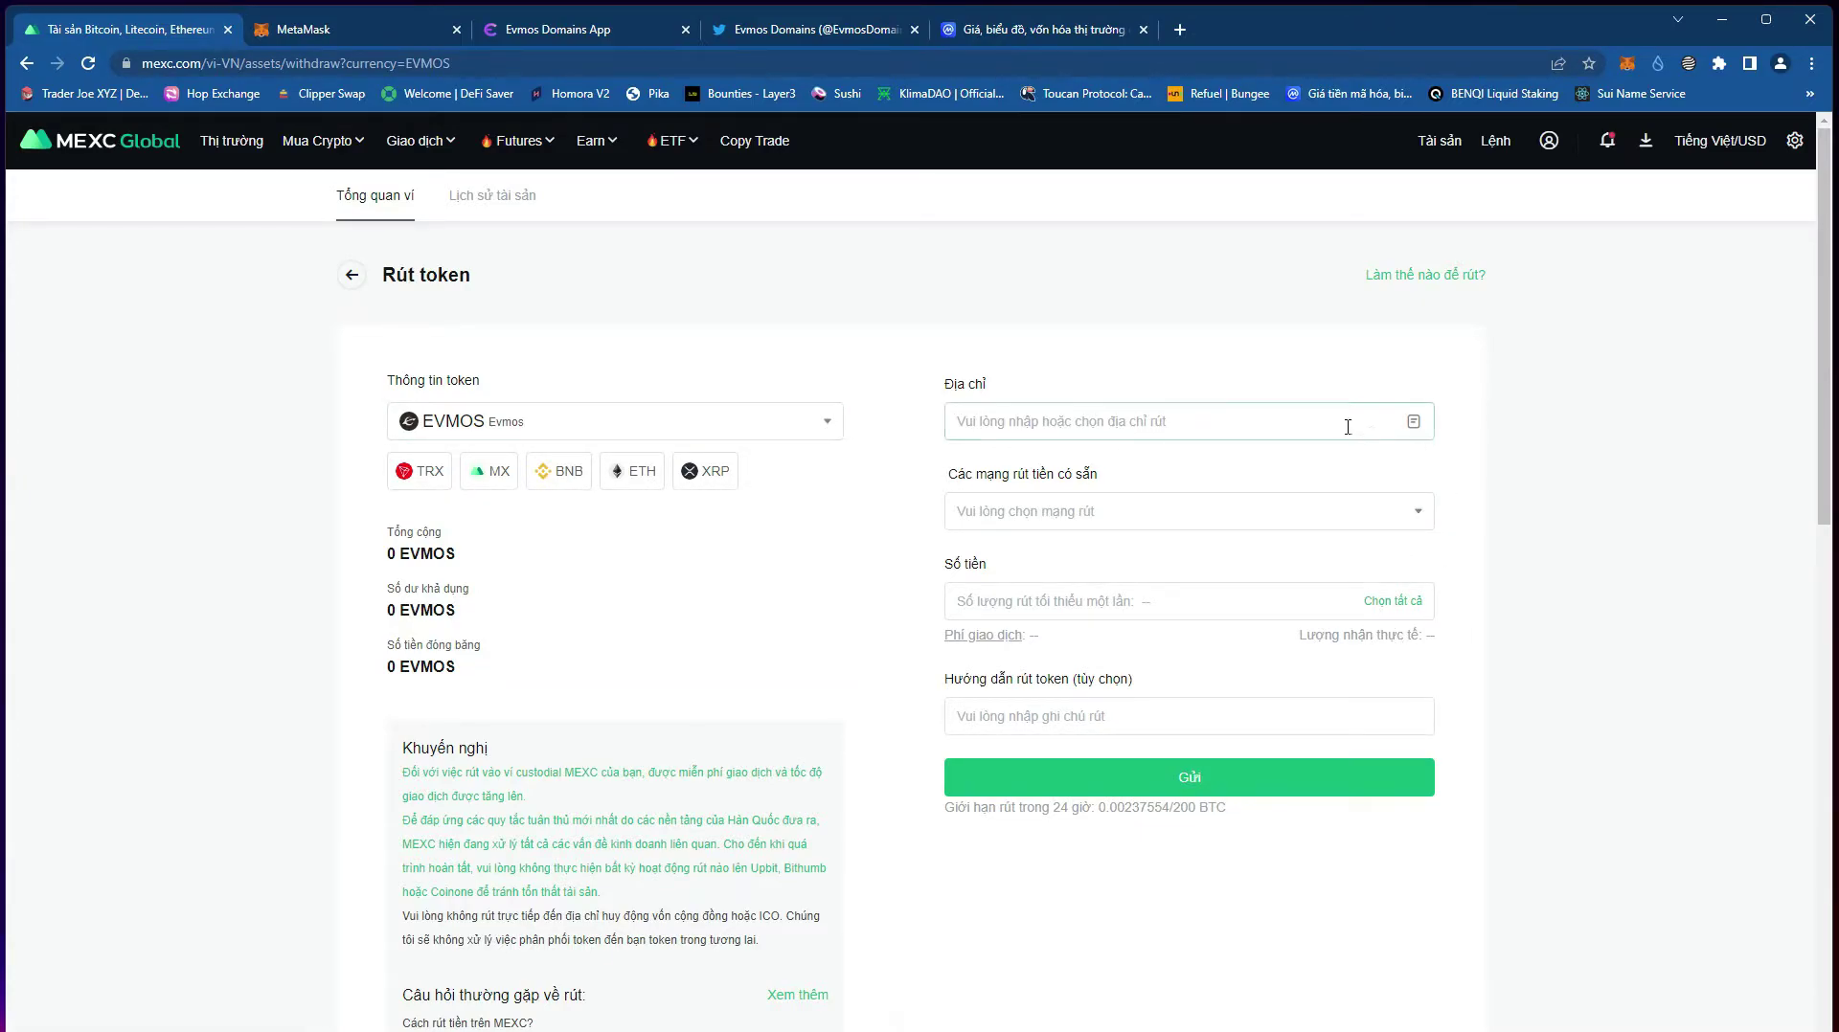
click(1422, 515)
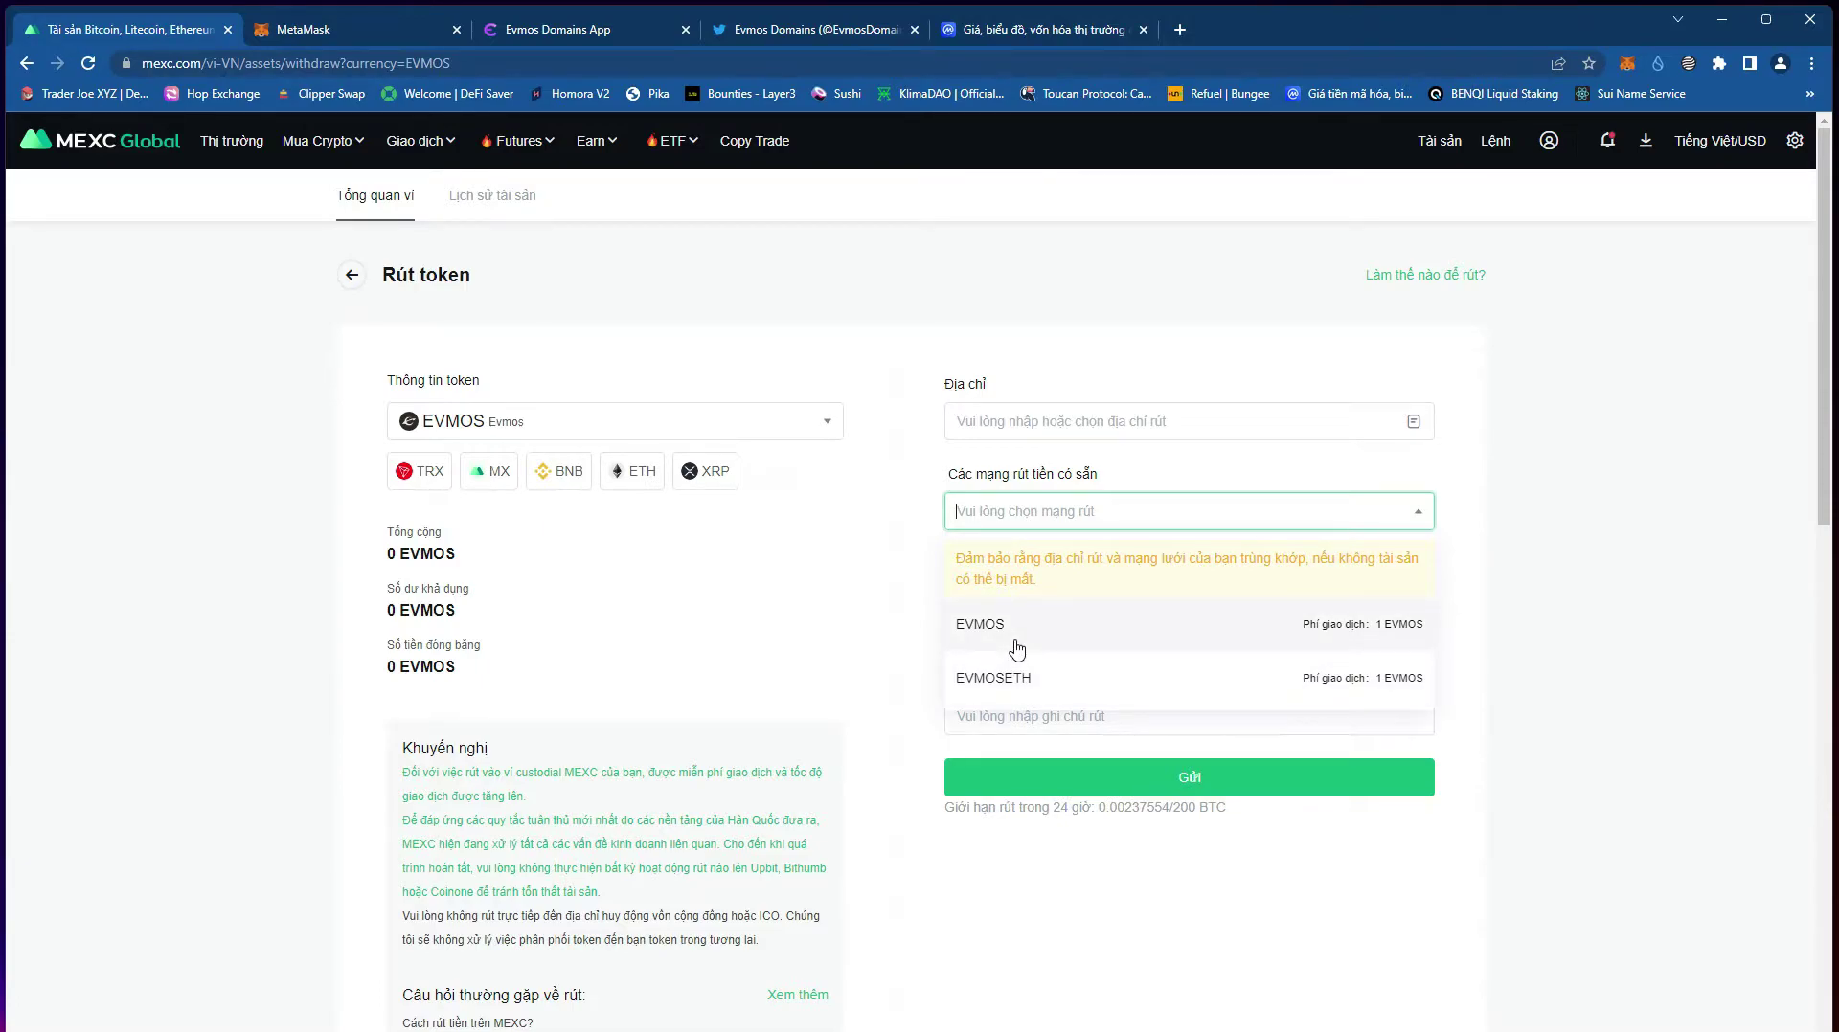
click(289, 29)
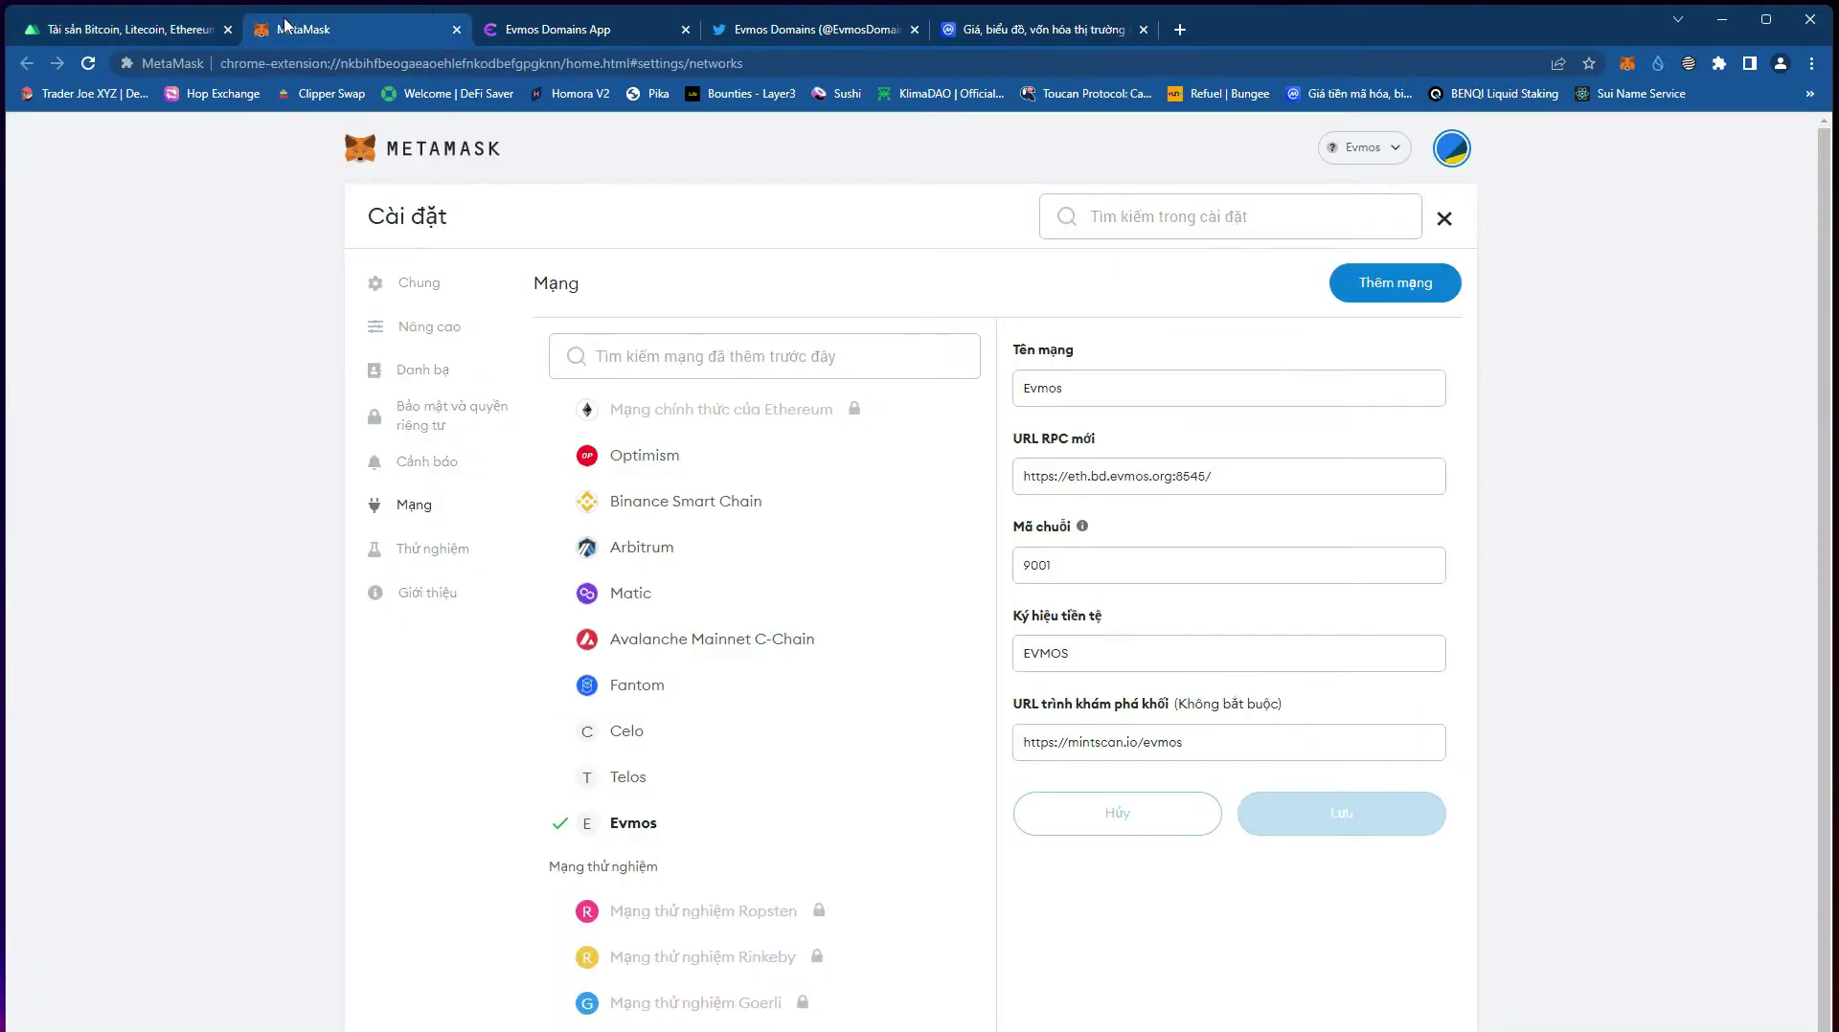
click(197, 32)
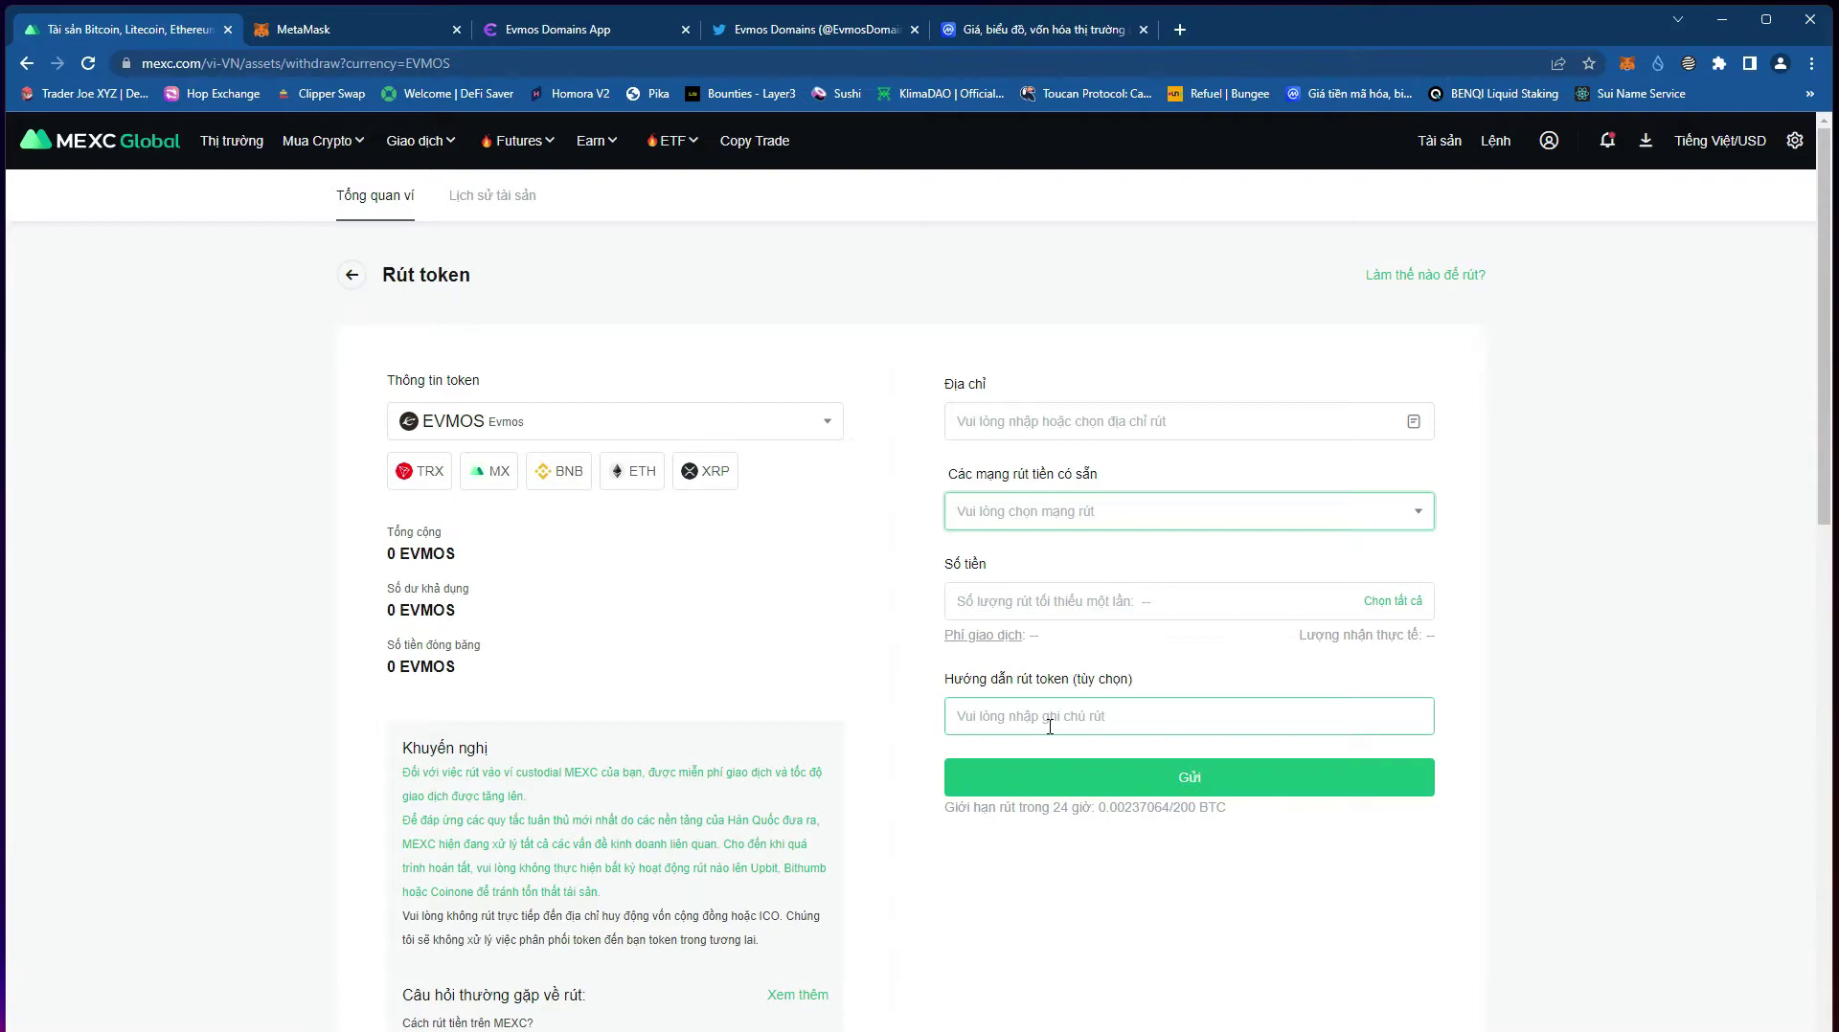
click(1204, 506)
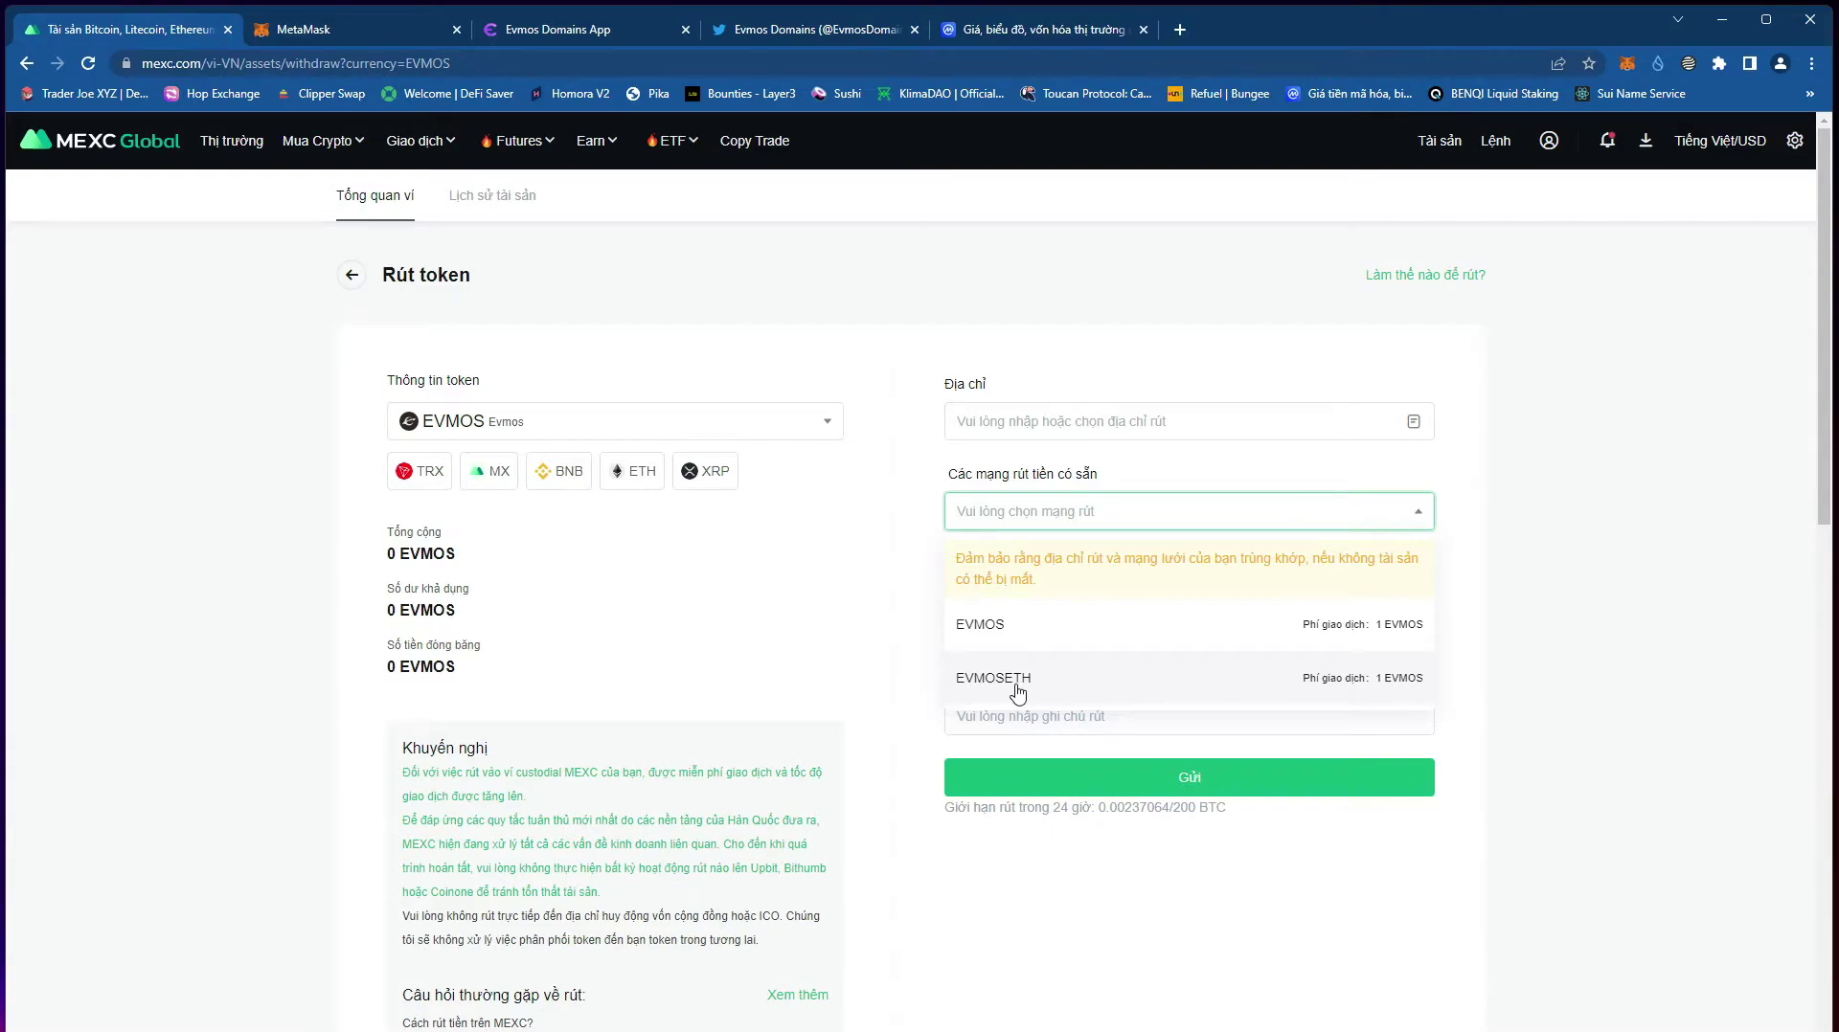
- Leave the MEXC withdrawal page, open the deposit page and choose EVMOS as the token to deposit
click(353, 278)
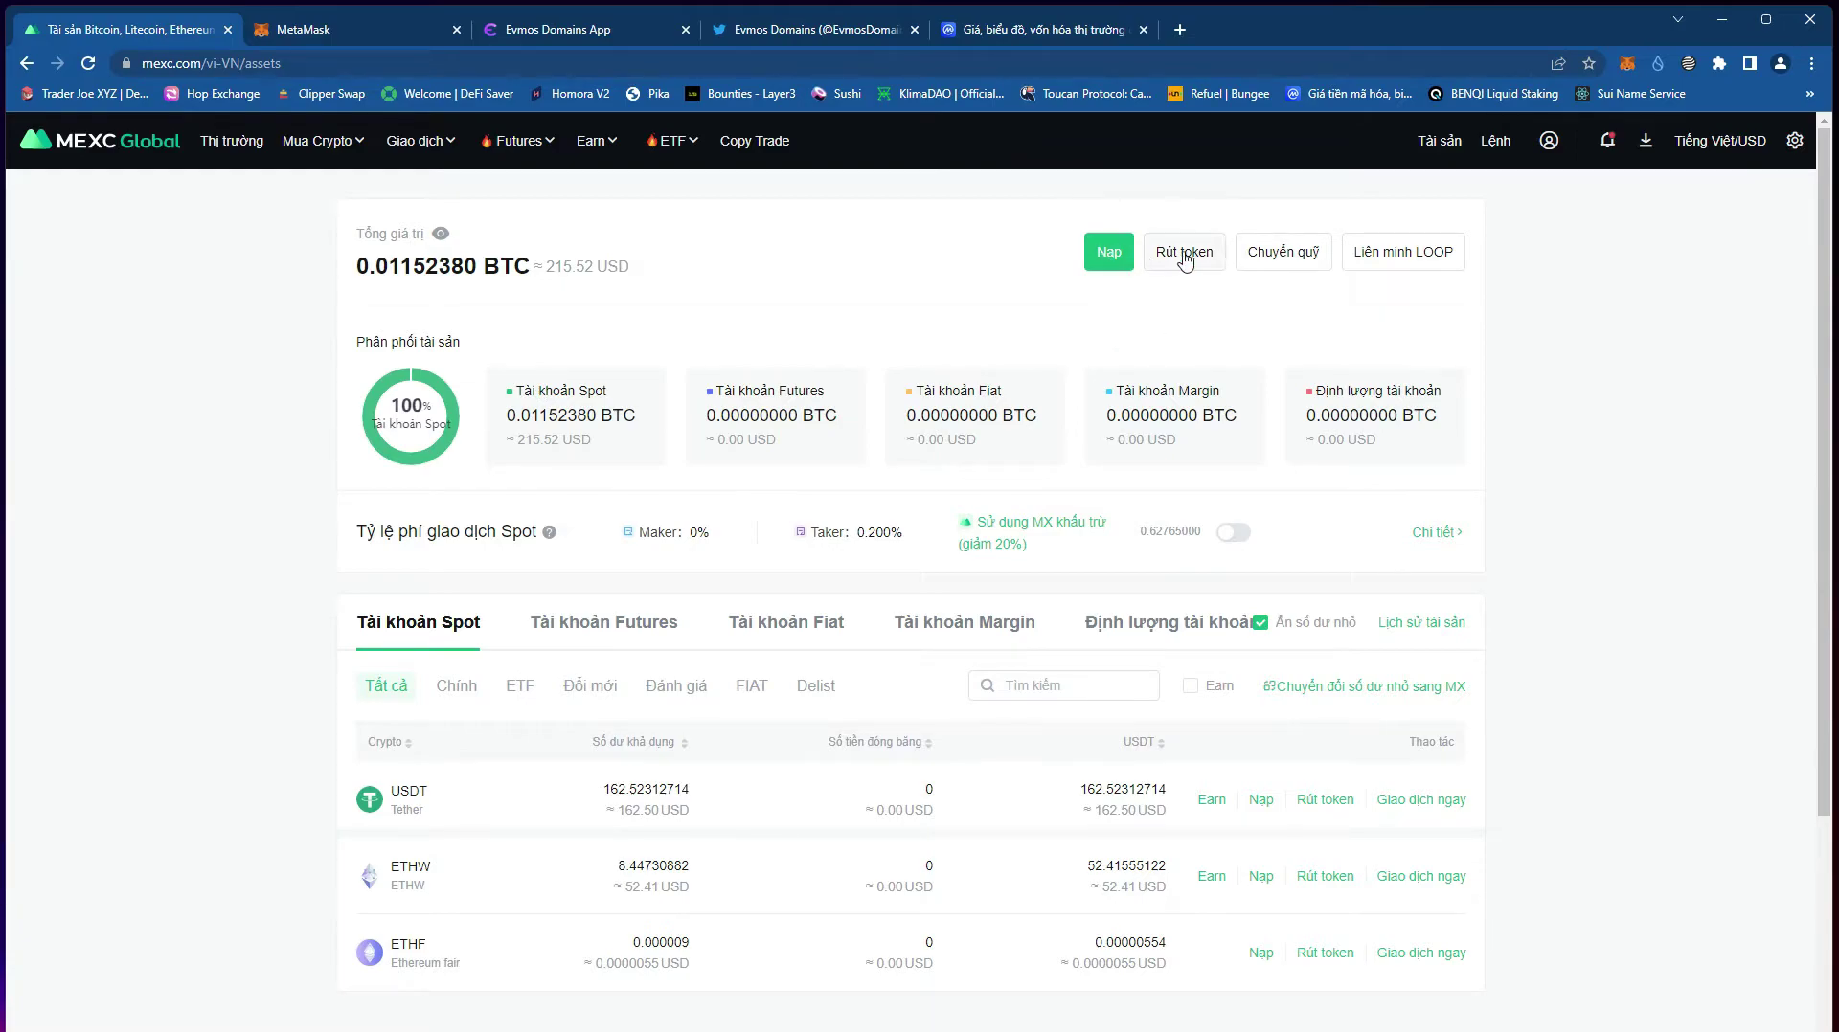
click(1109, 258)
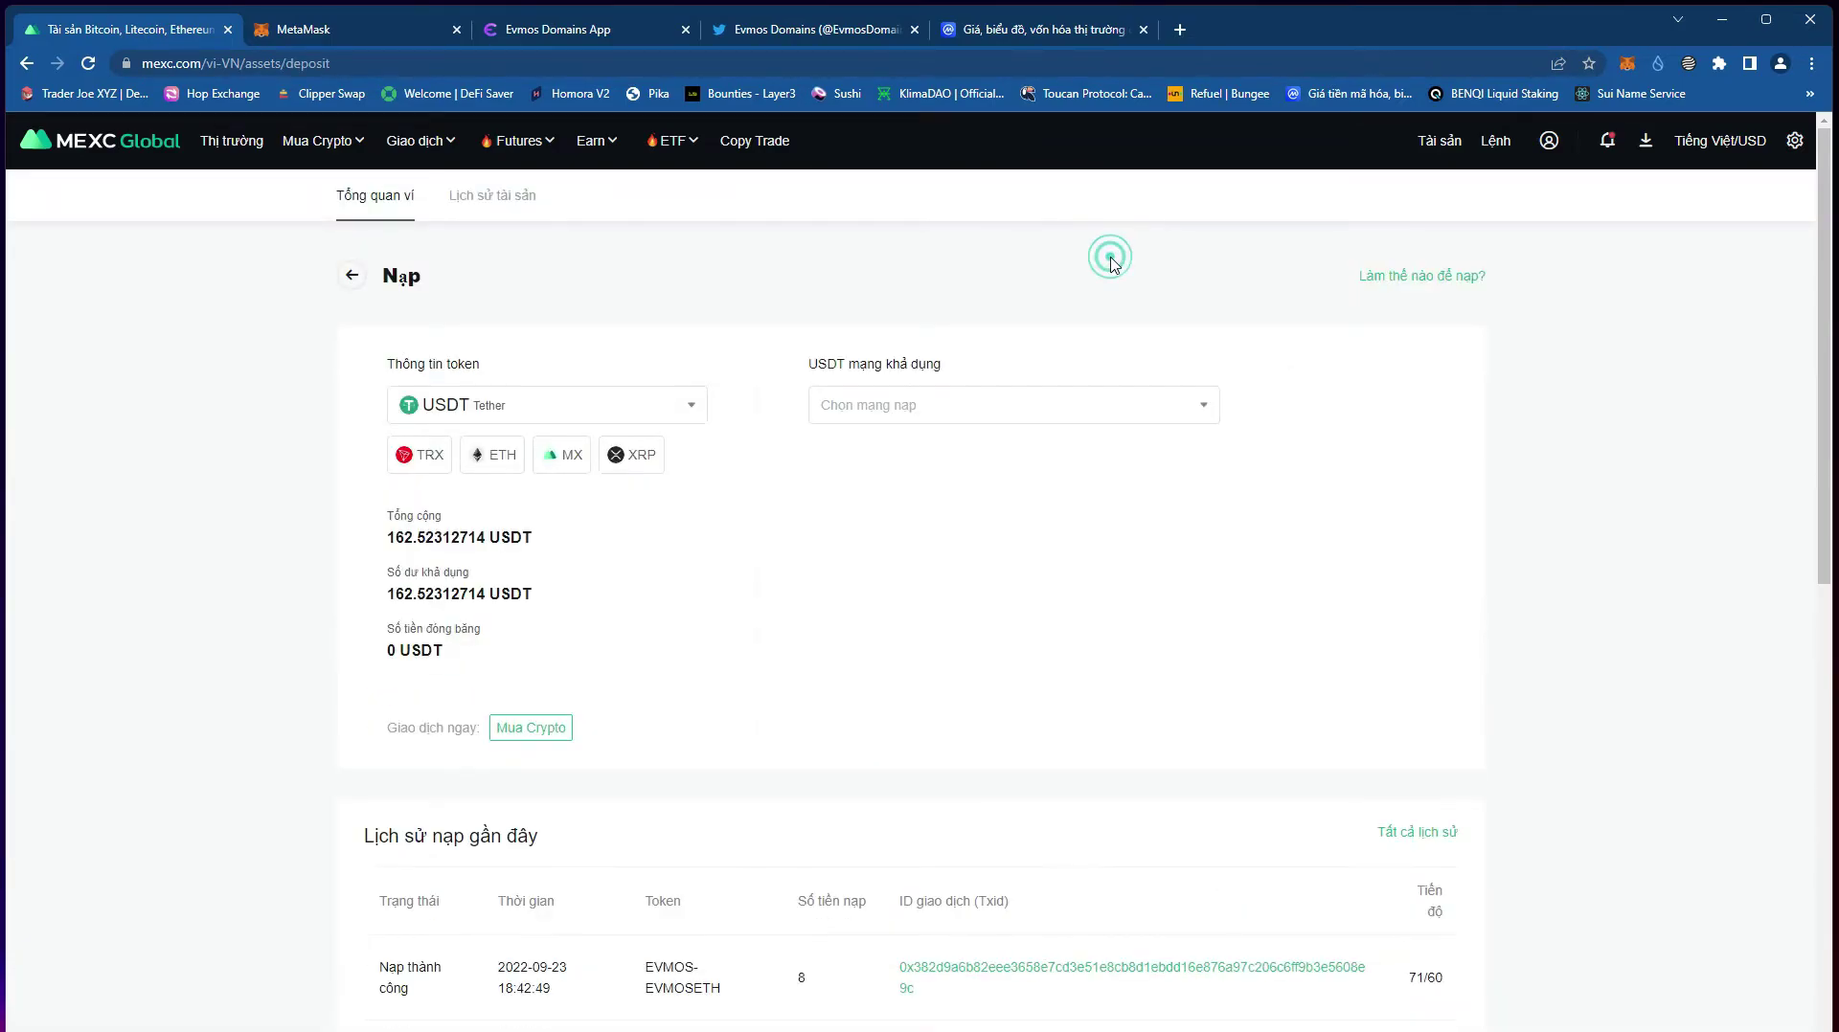
click(615, 419)
click(609, 410)
click(603, 411)
click(492, 459)
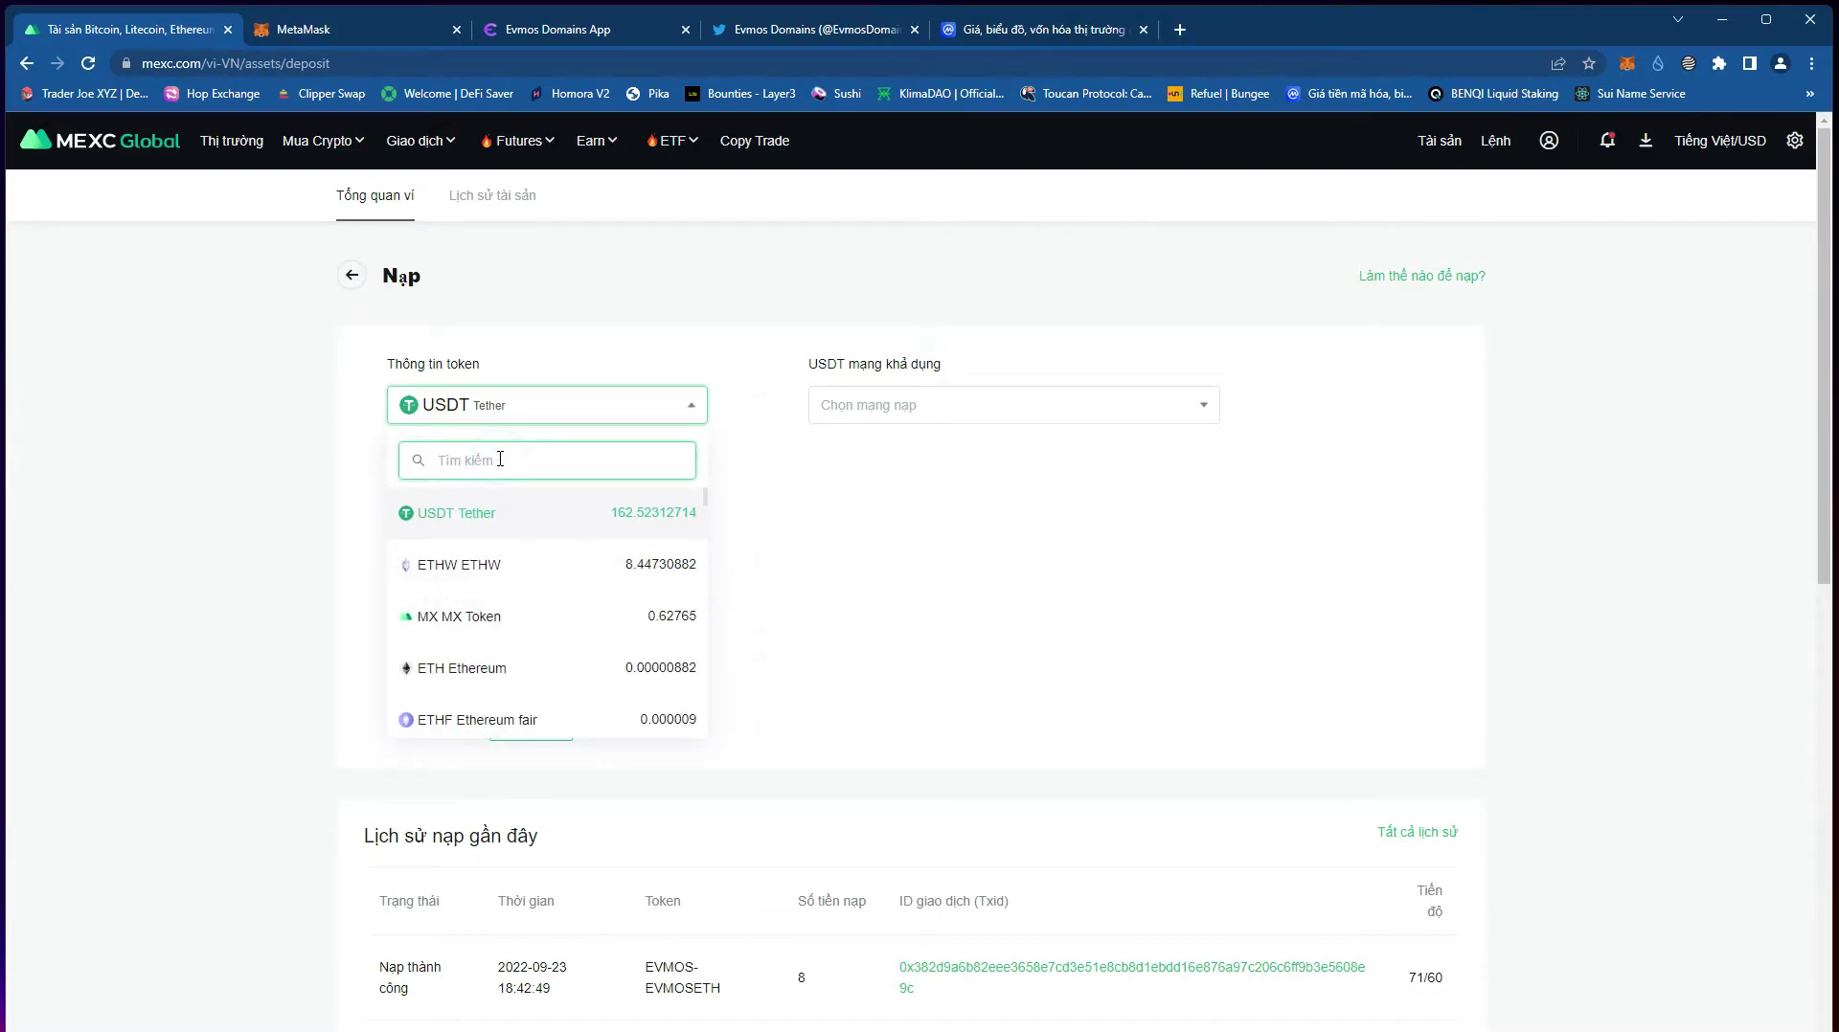
text(evmos)
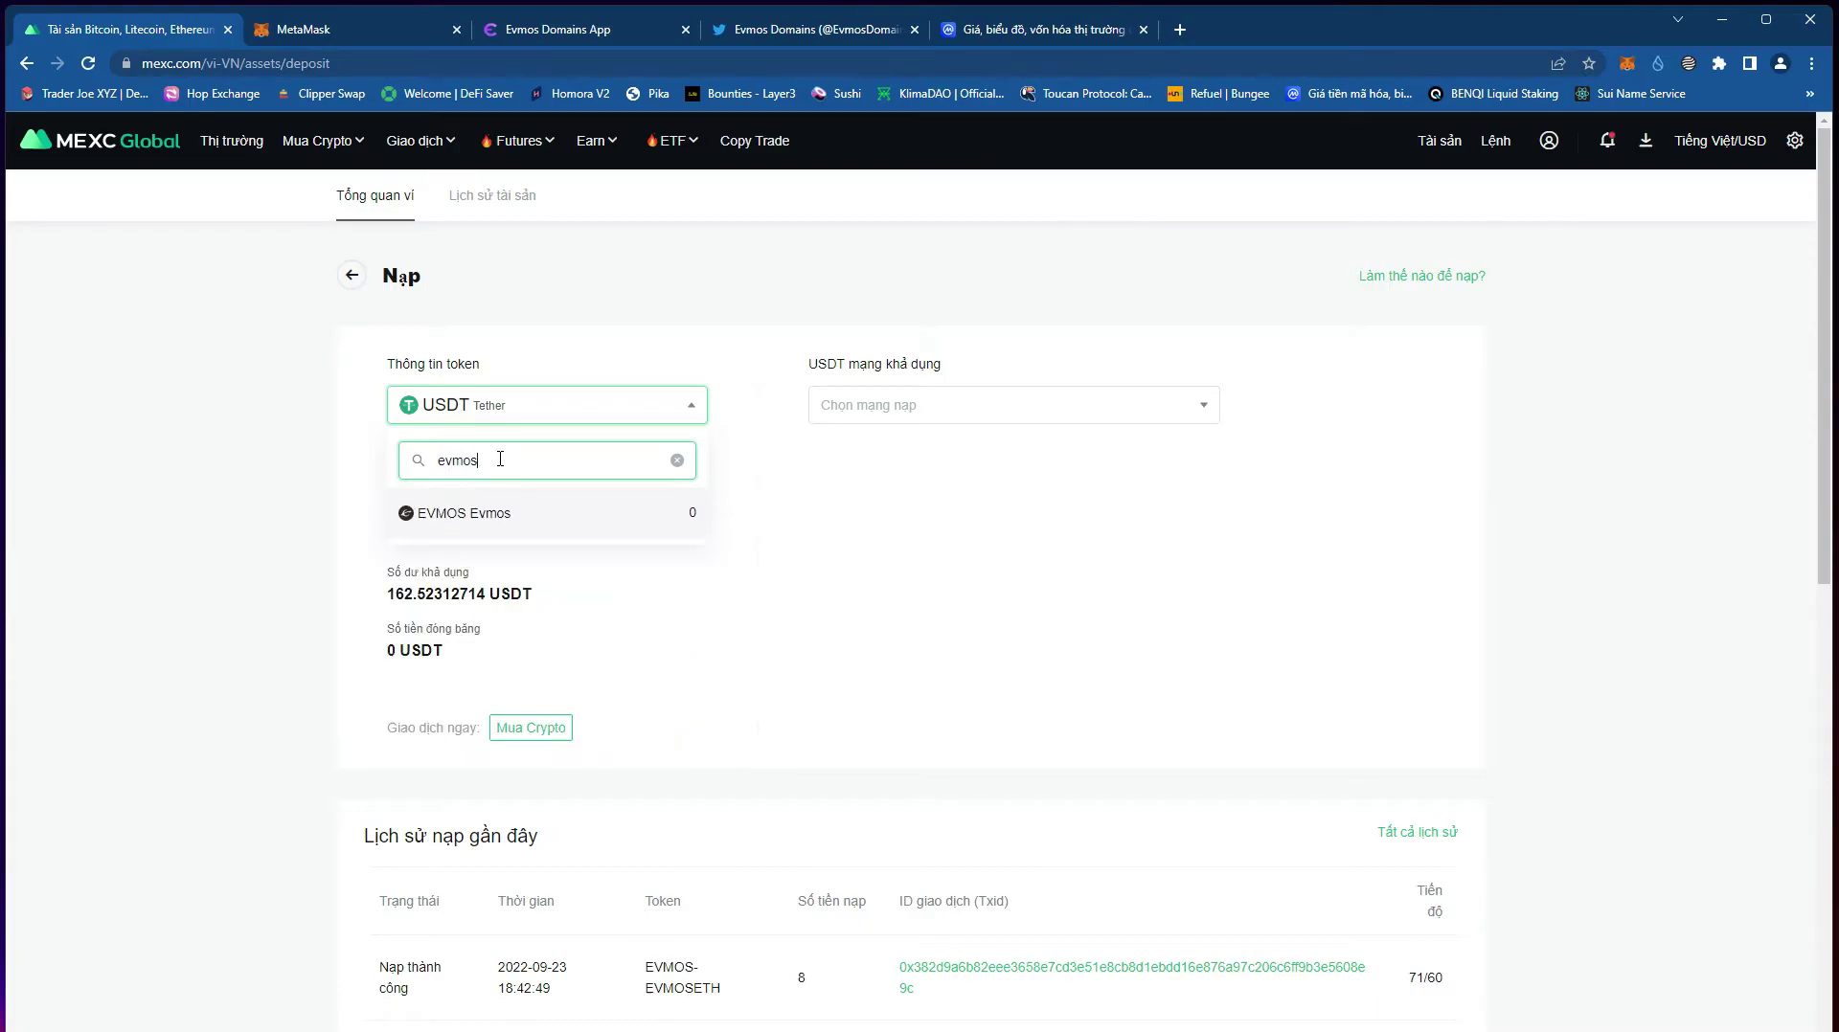
click(478, 522)
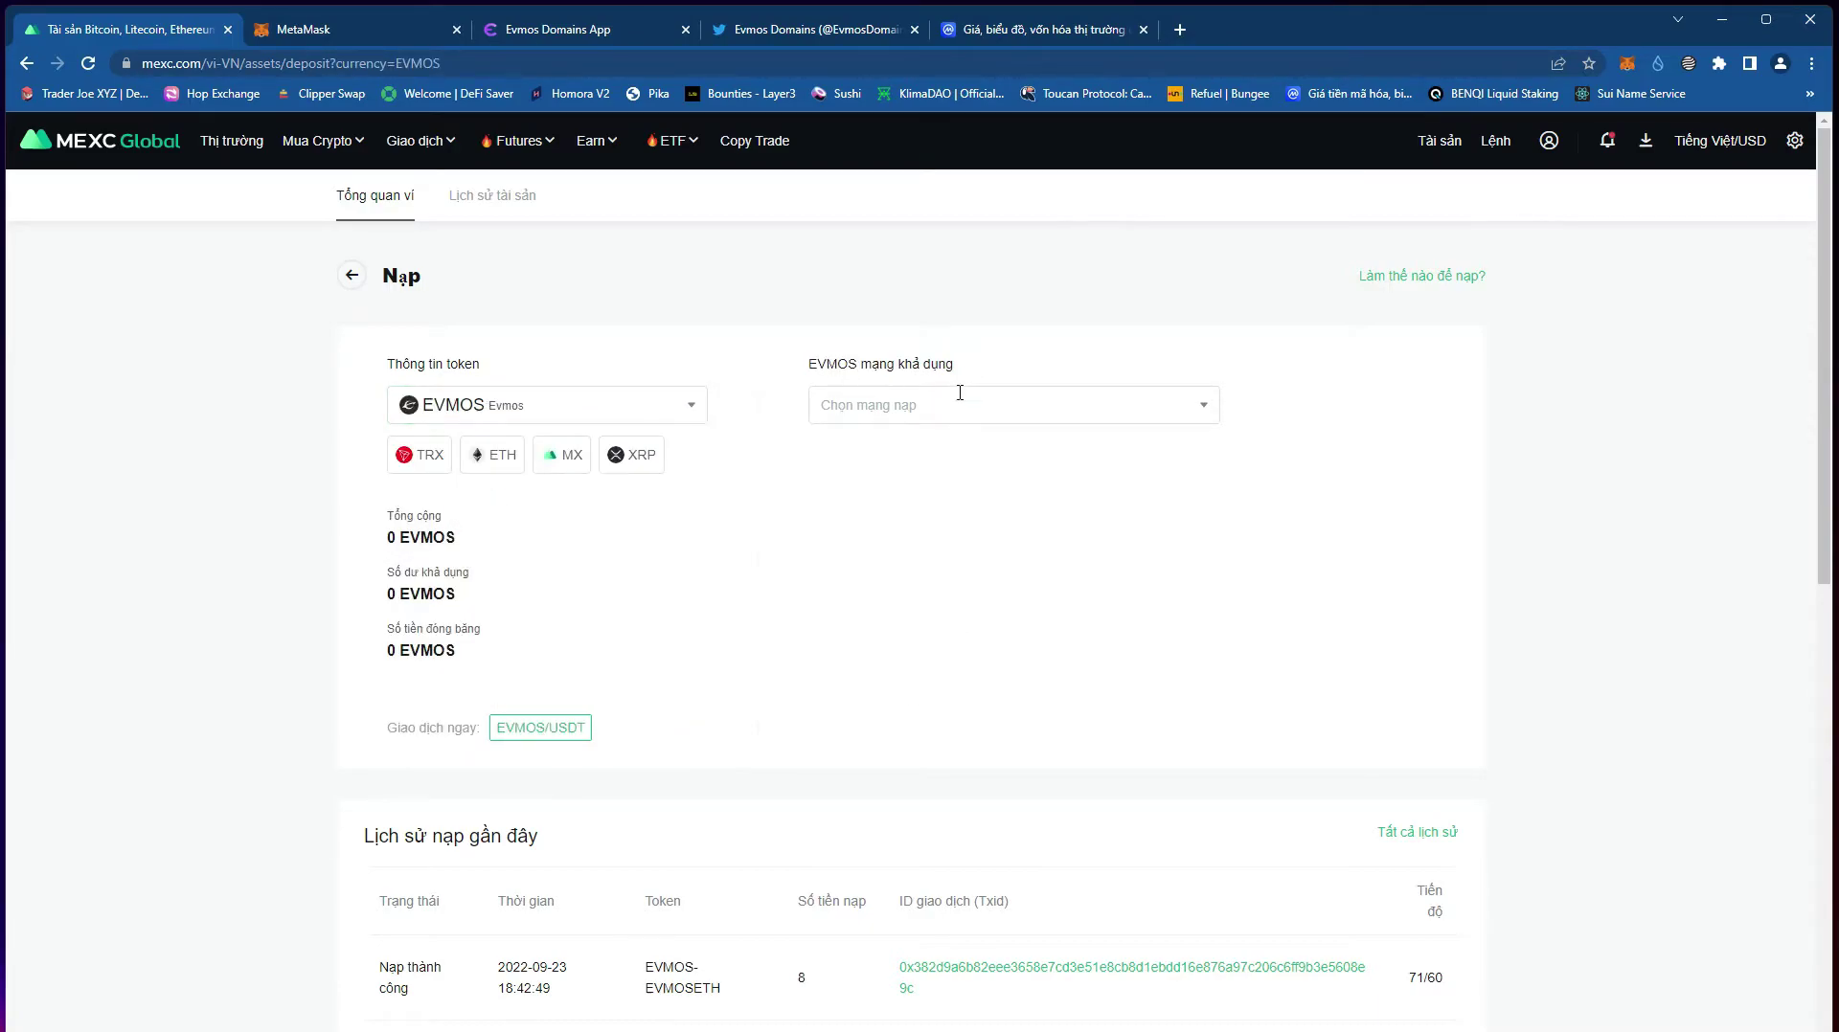
- Choose EVMOS as the deposit network and highlight the deposit address and its evmos prefix
click(1202, 407)
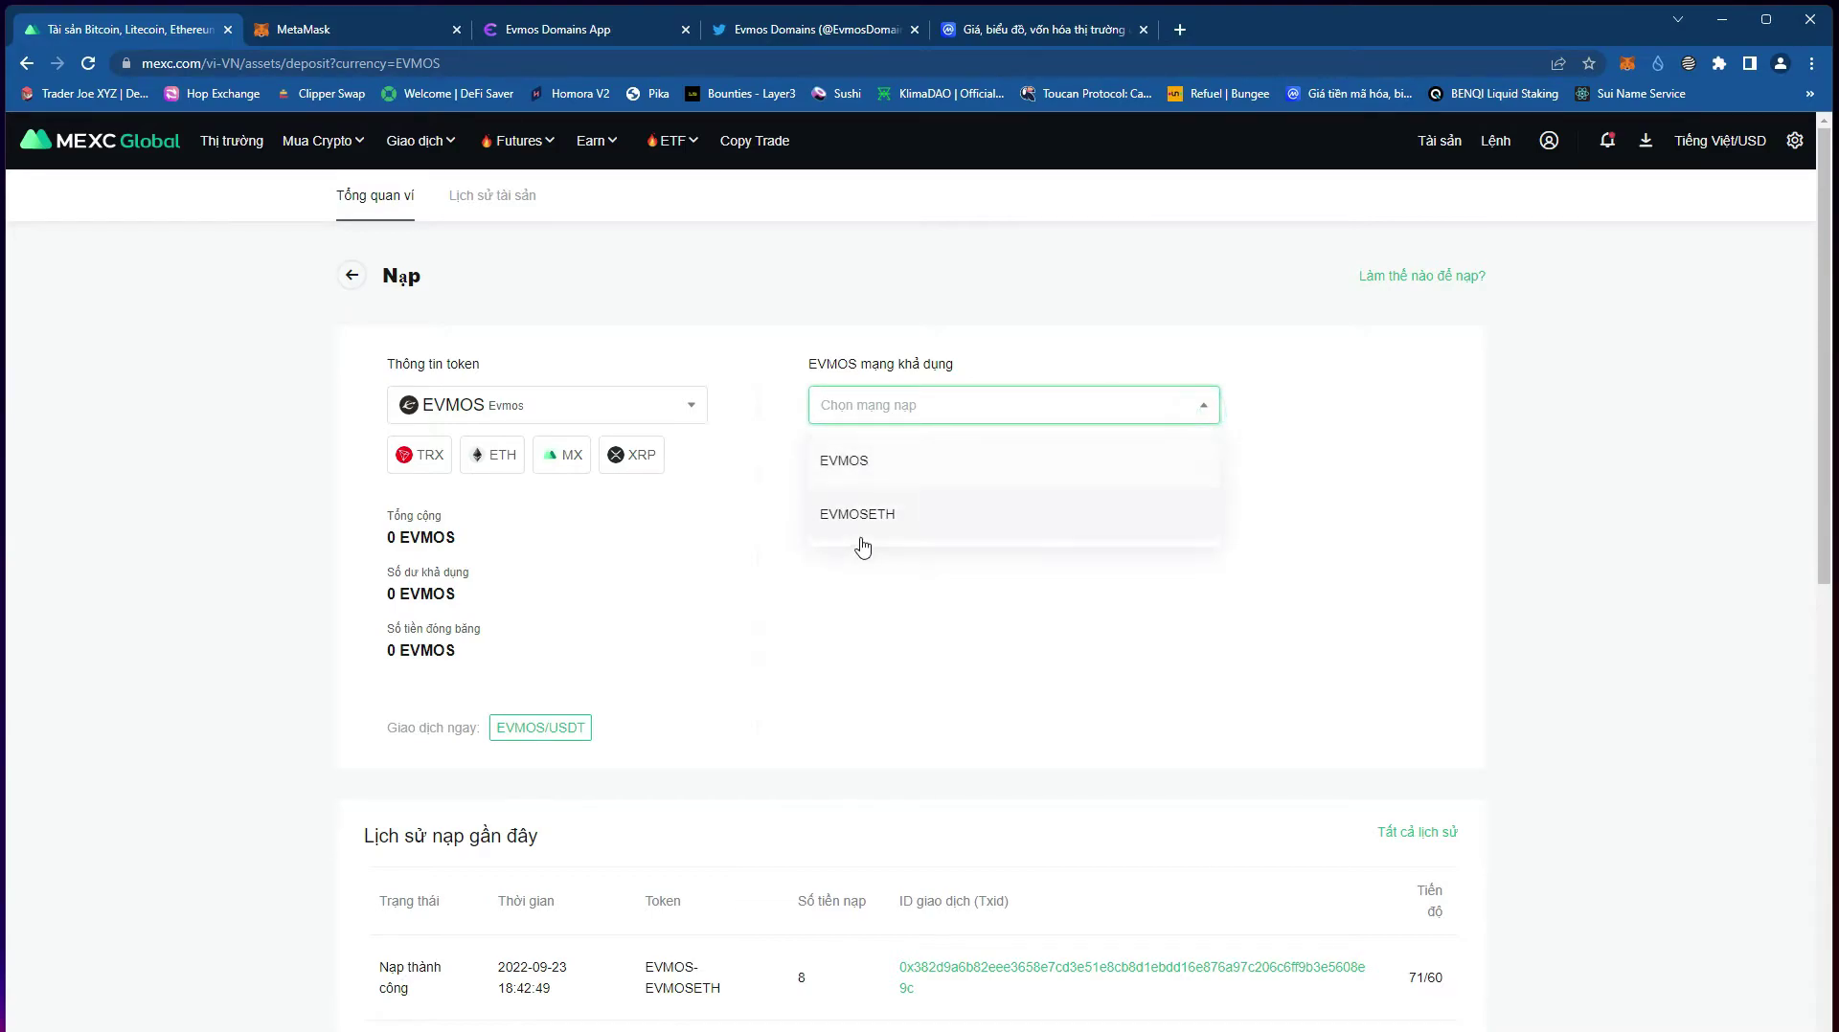
click(860, 462)
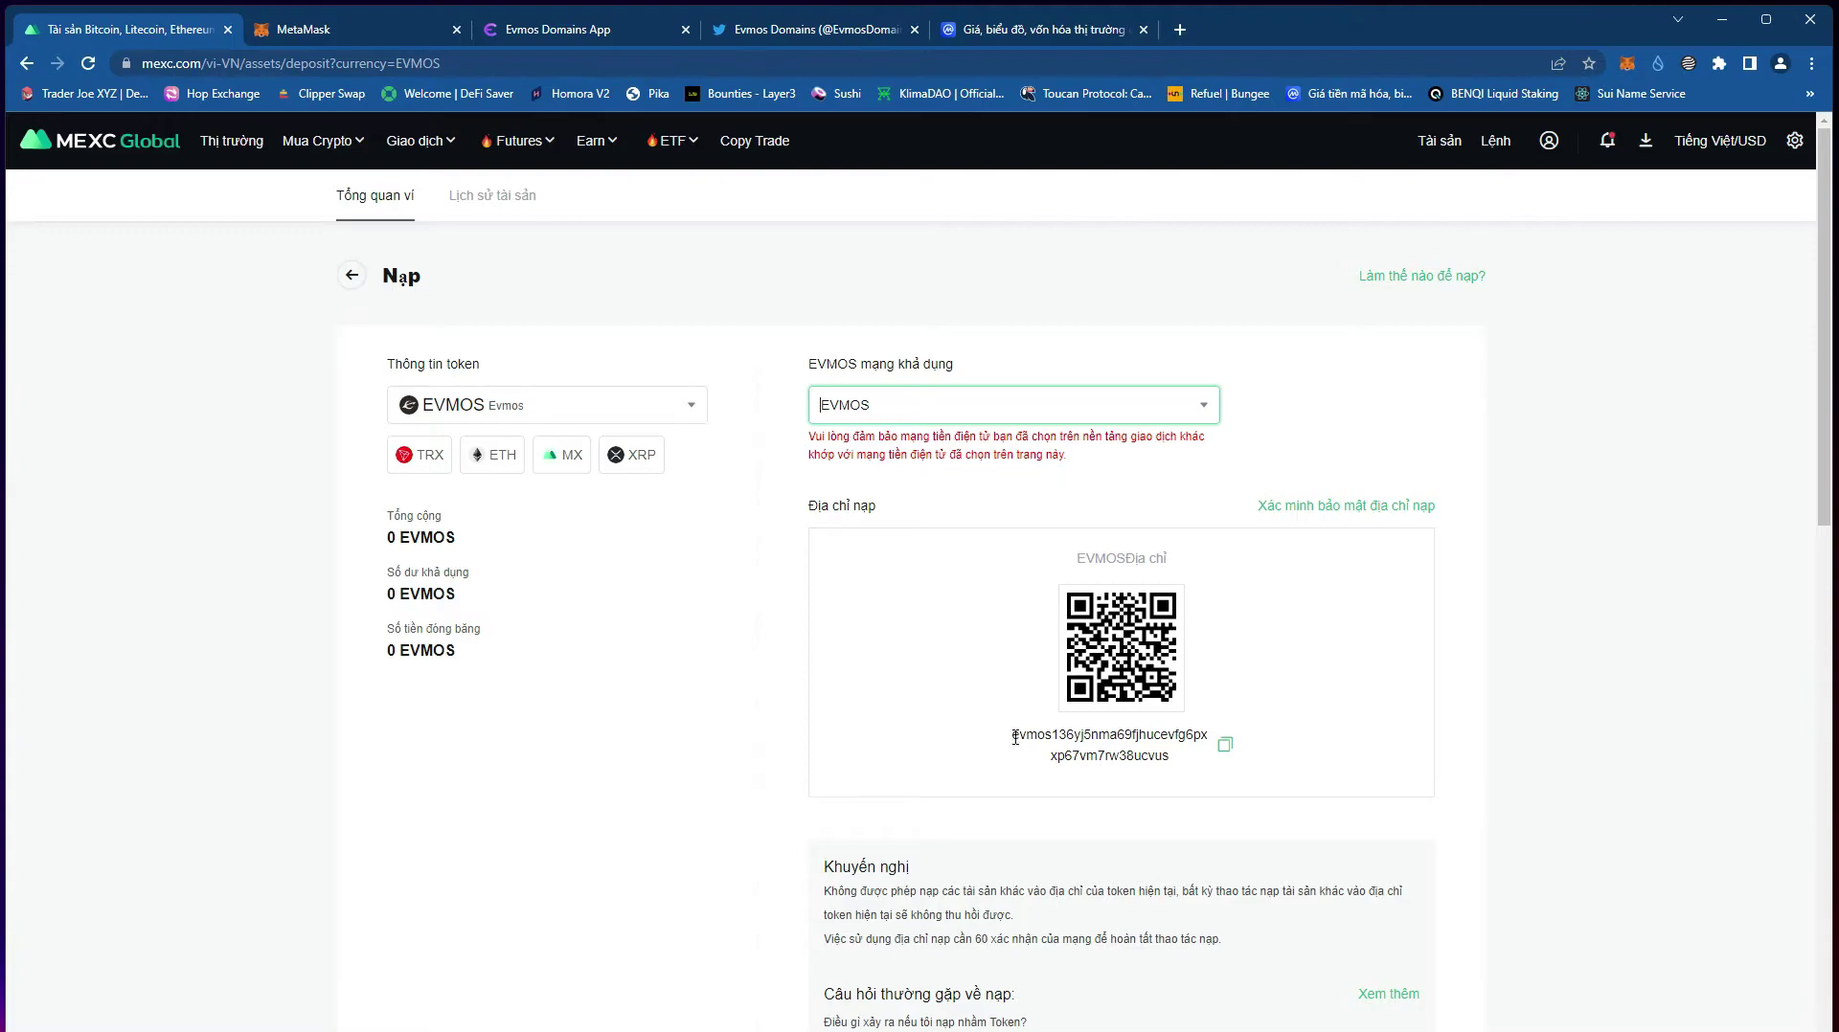
drag(1015, 737, 1176, 776)
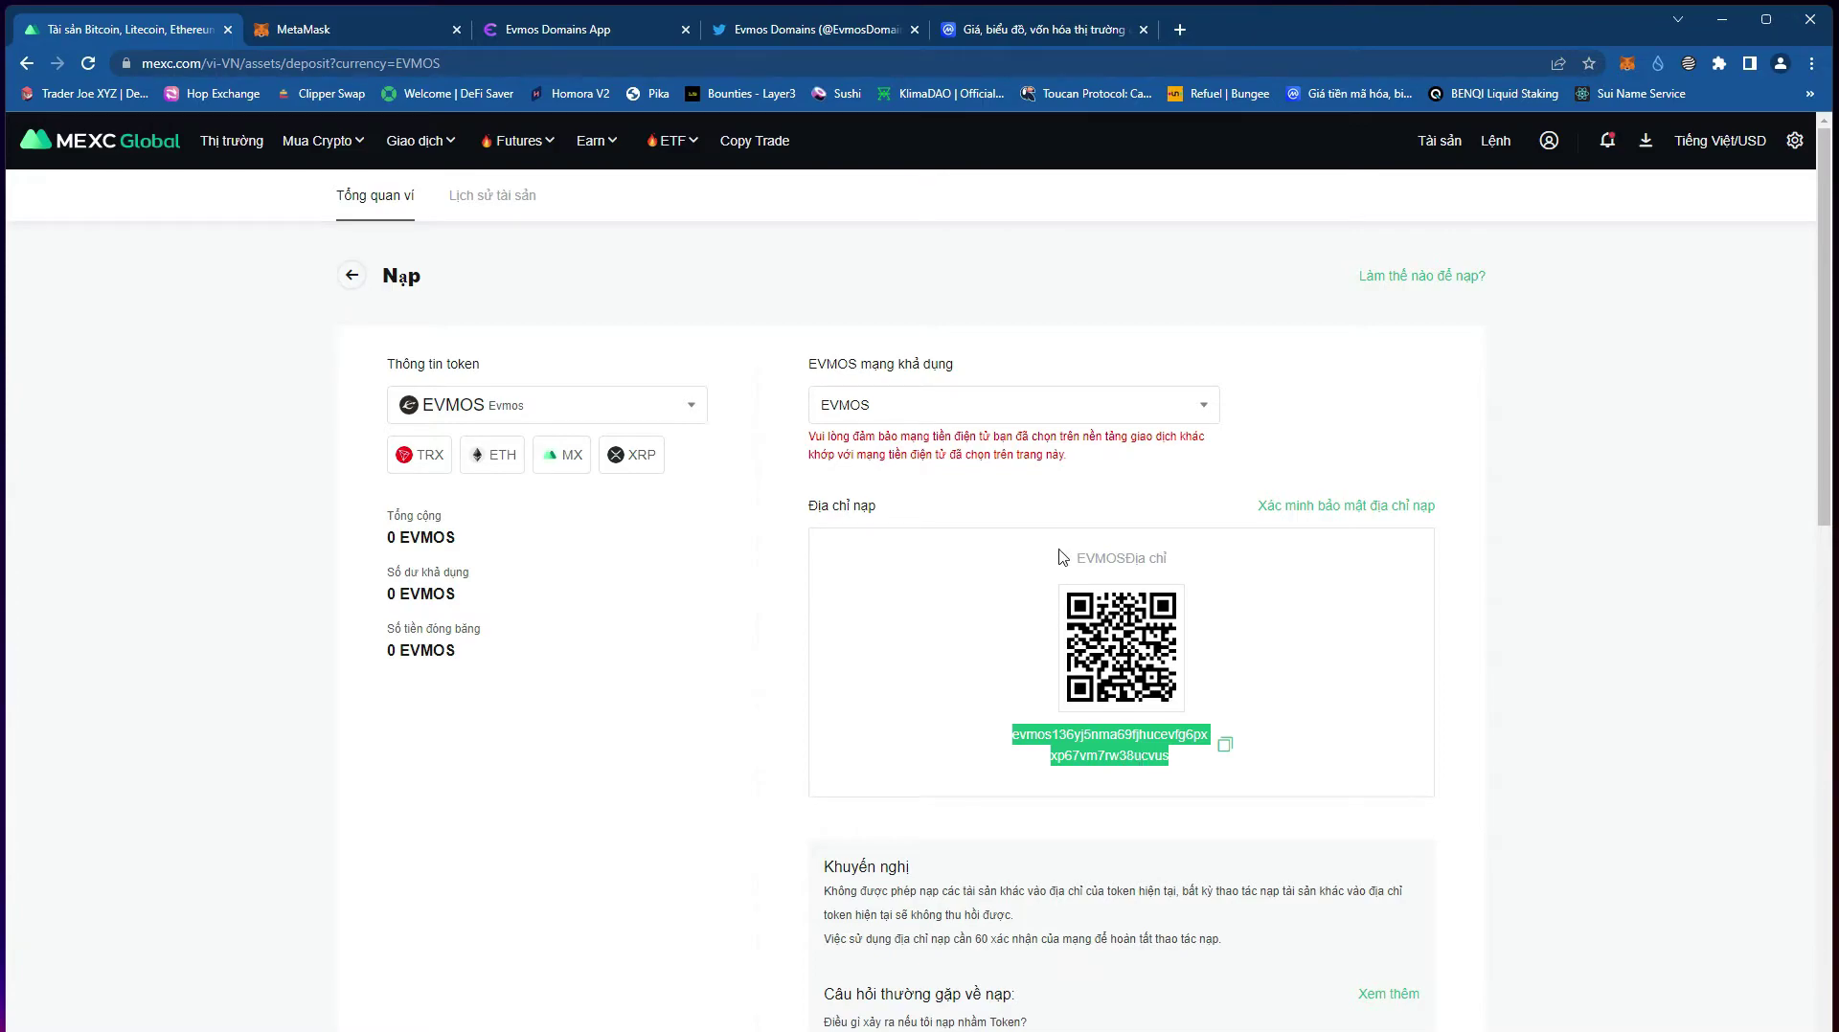
click(1018, 737)
drag(1018, 737, 1049, 735)
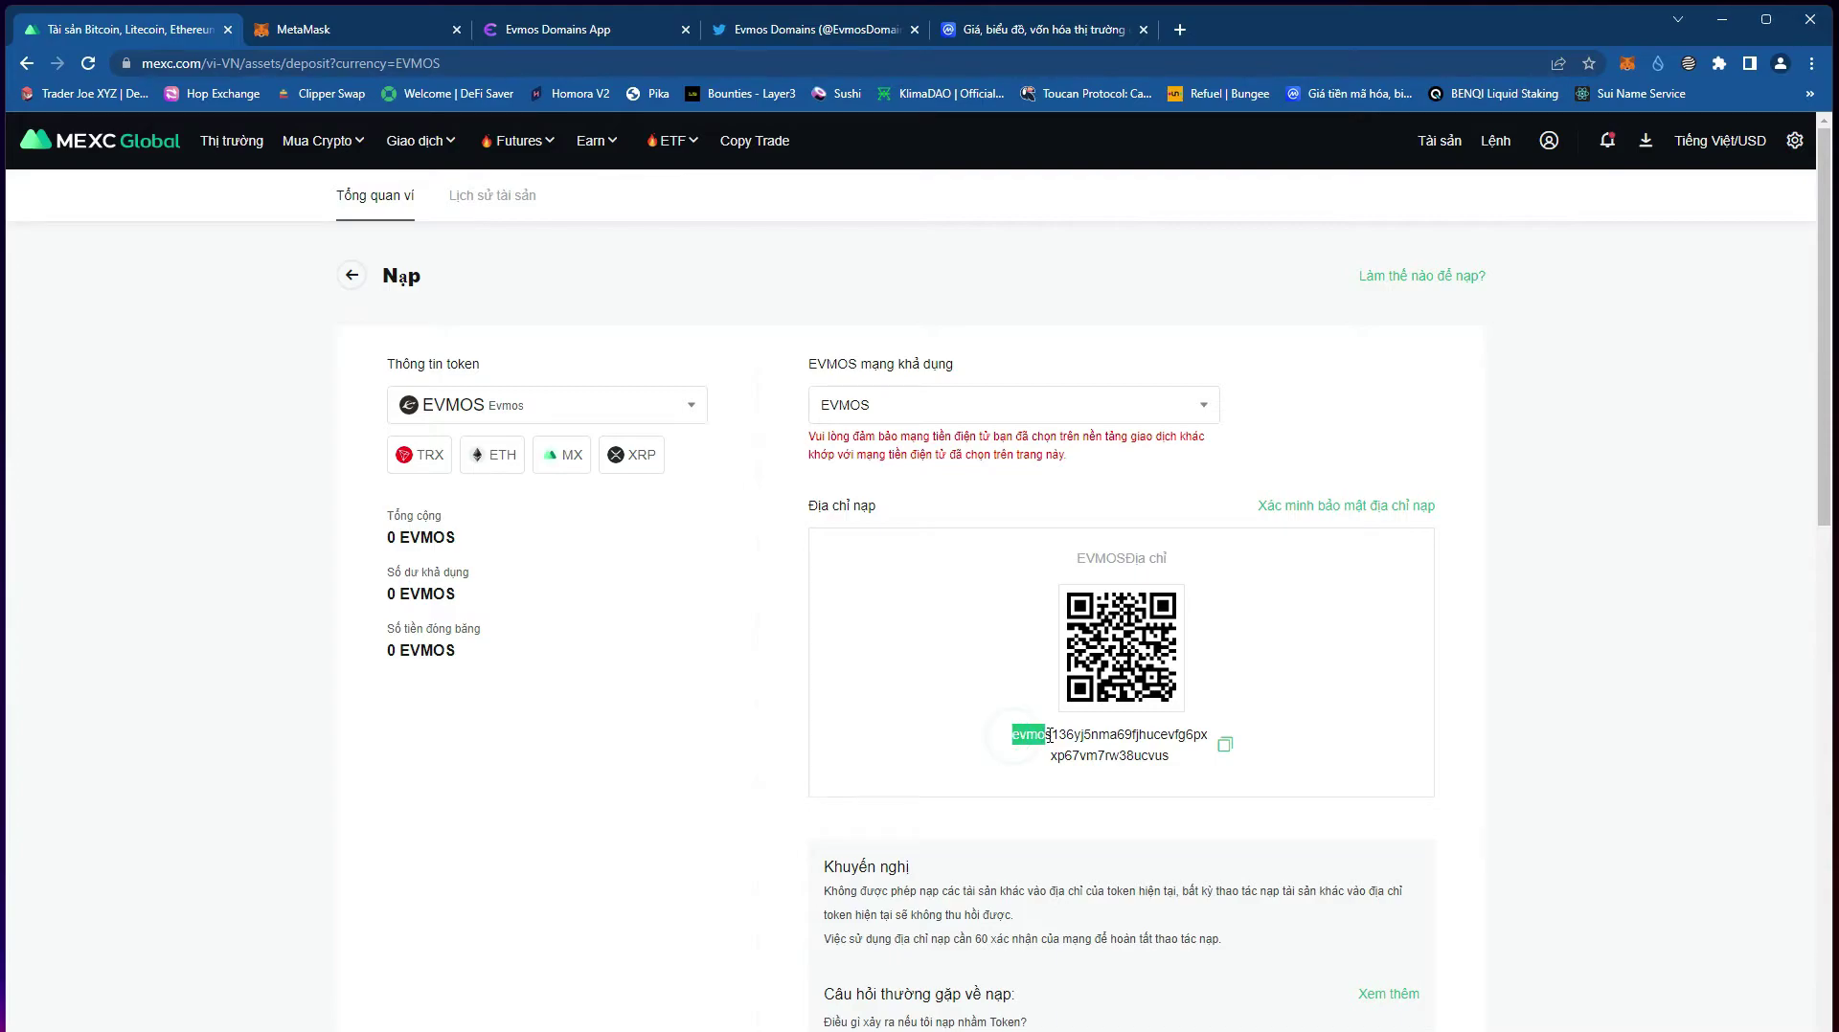
click(1053, 737)
- Switch the deposit network to EVMOSETH, highlight its deposit address, and set the network back to EVMOS
click(894, 418)
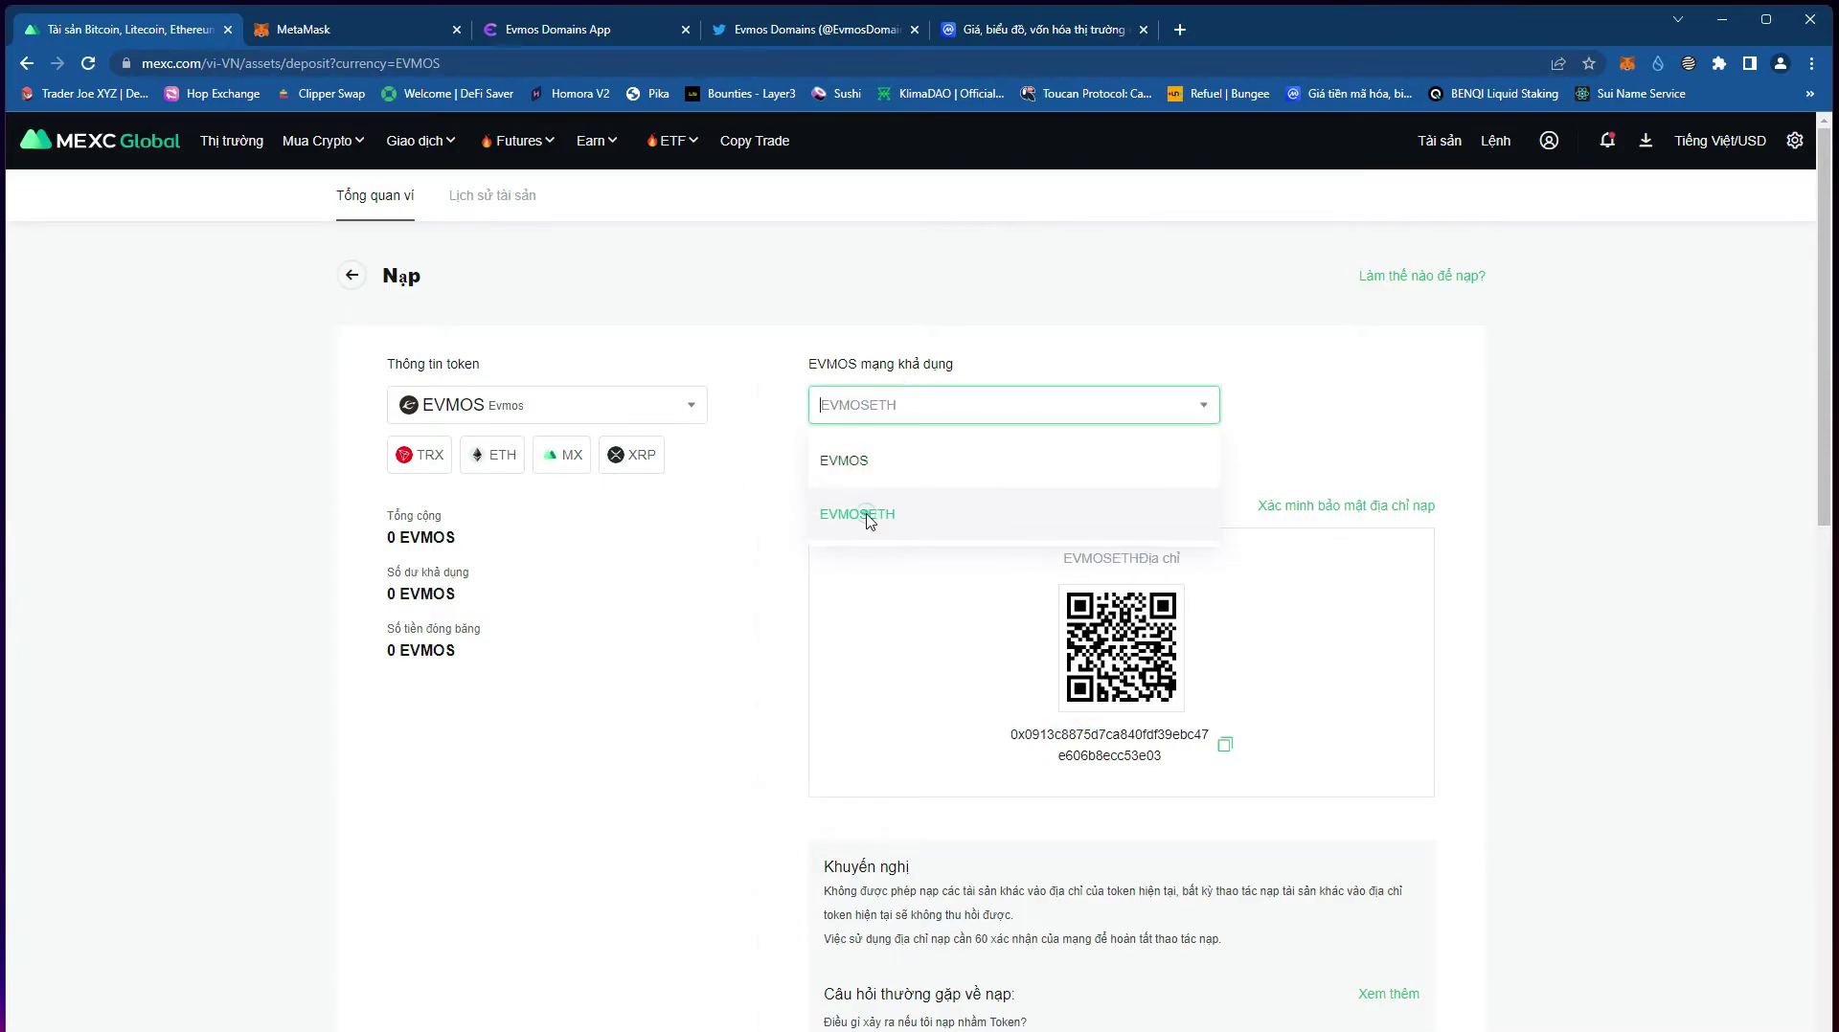
click(865, 515)
double_click(1015, 740)
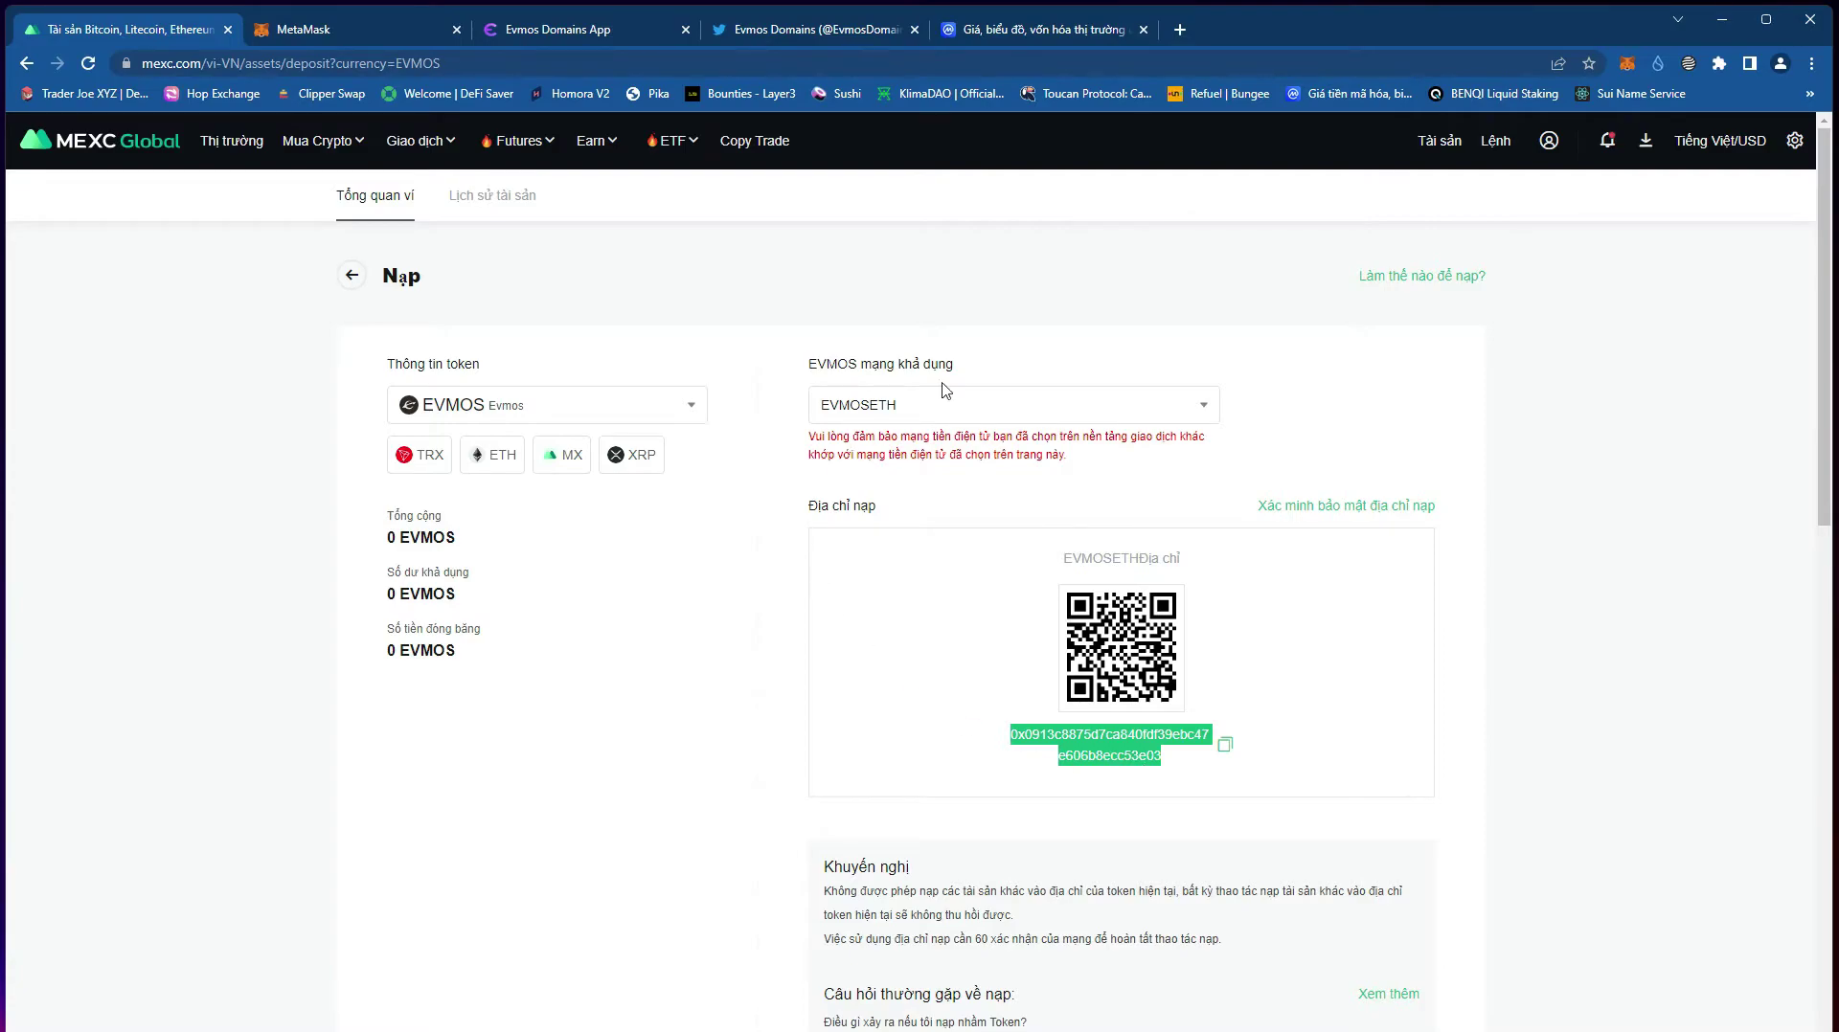
click(922, 409)
click(871, 465)
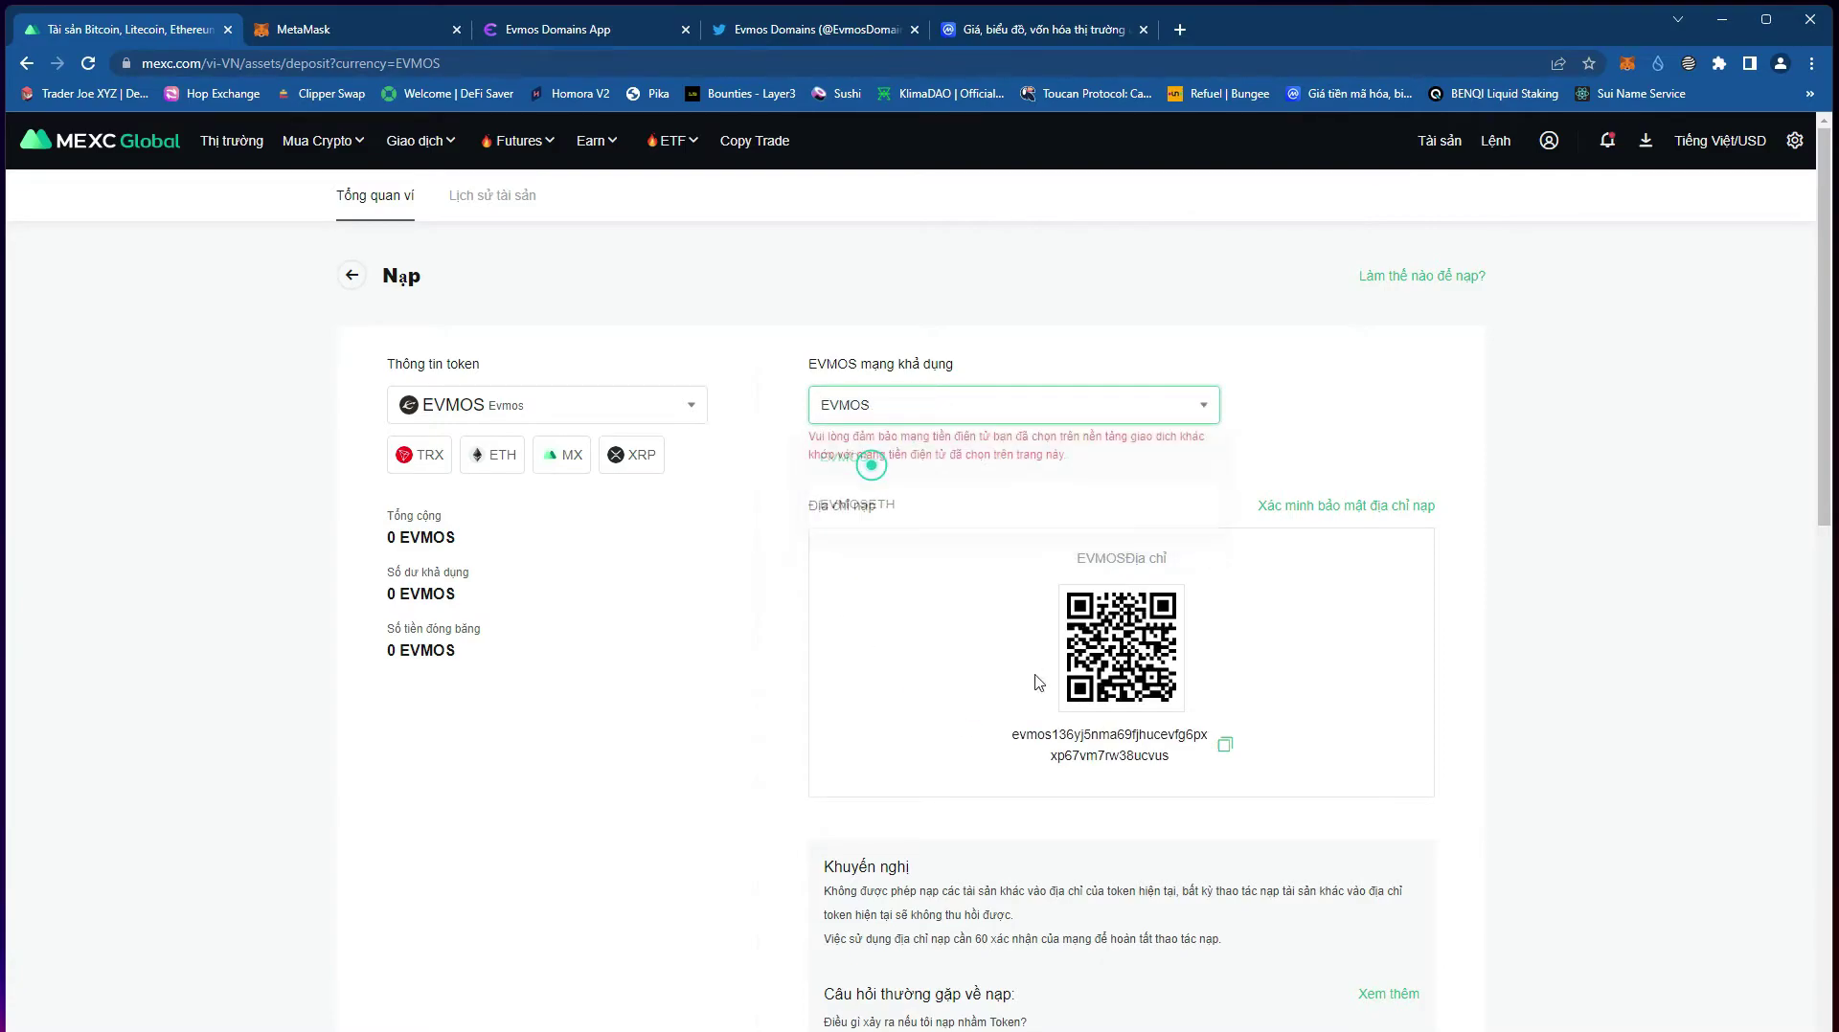
- Highlight the EVMOS network's deposit address, change the deposit network to EVMOSETH, and highlight that network's address for comparison
drag(1008, 736, 1150, 755)
double_click(1011, 735)
click(892, 407)
click(872, 512)
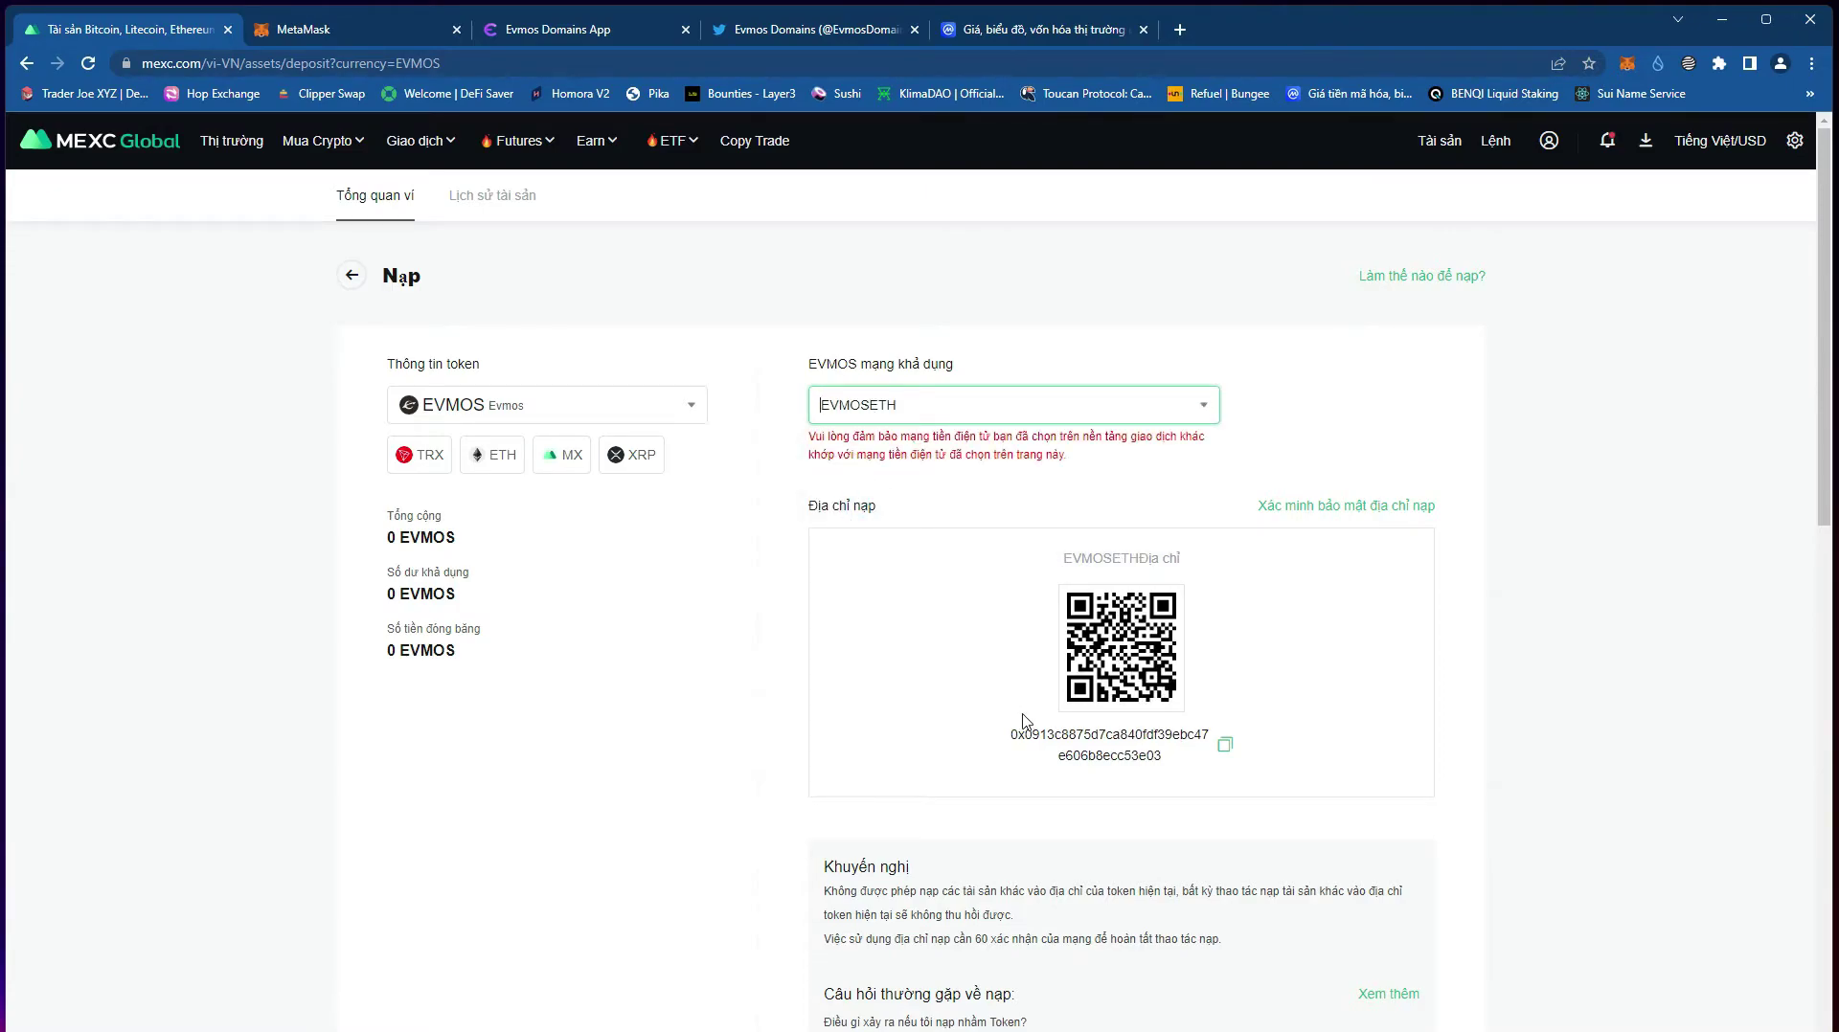
drag(1010, 734, 1156, 760)
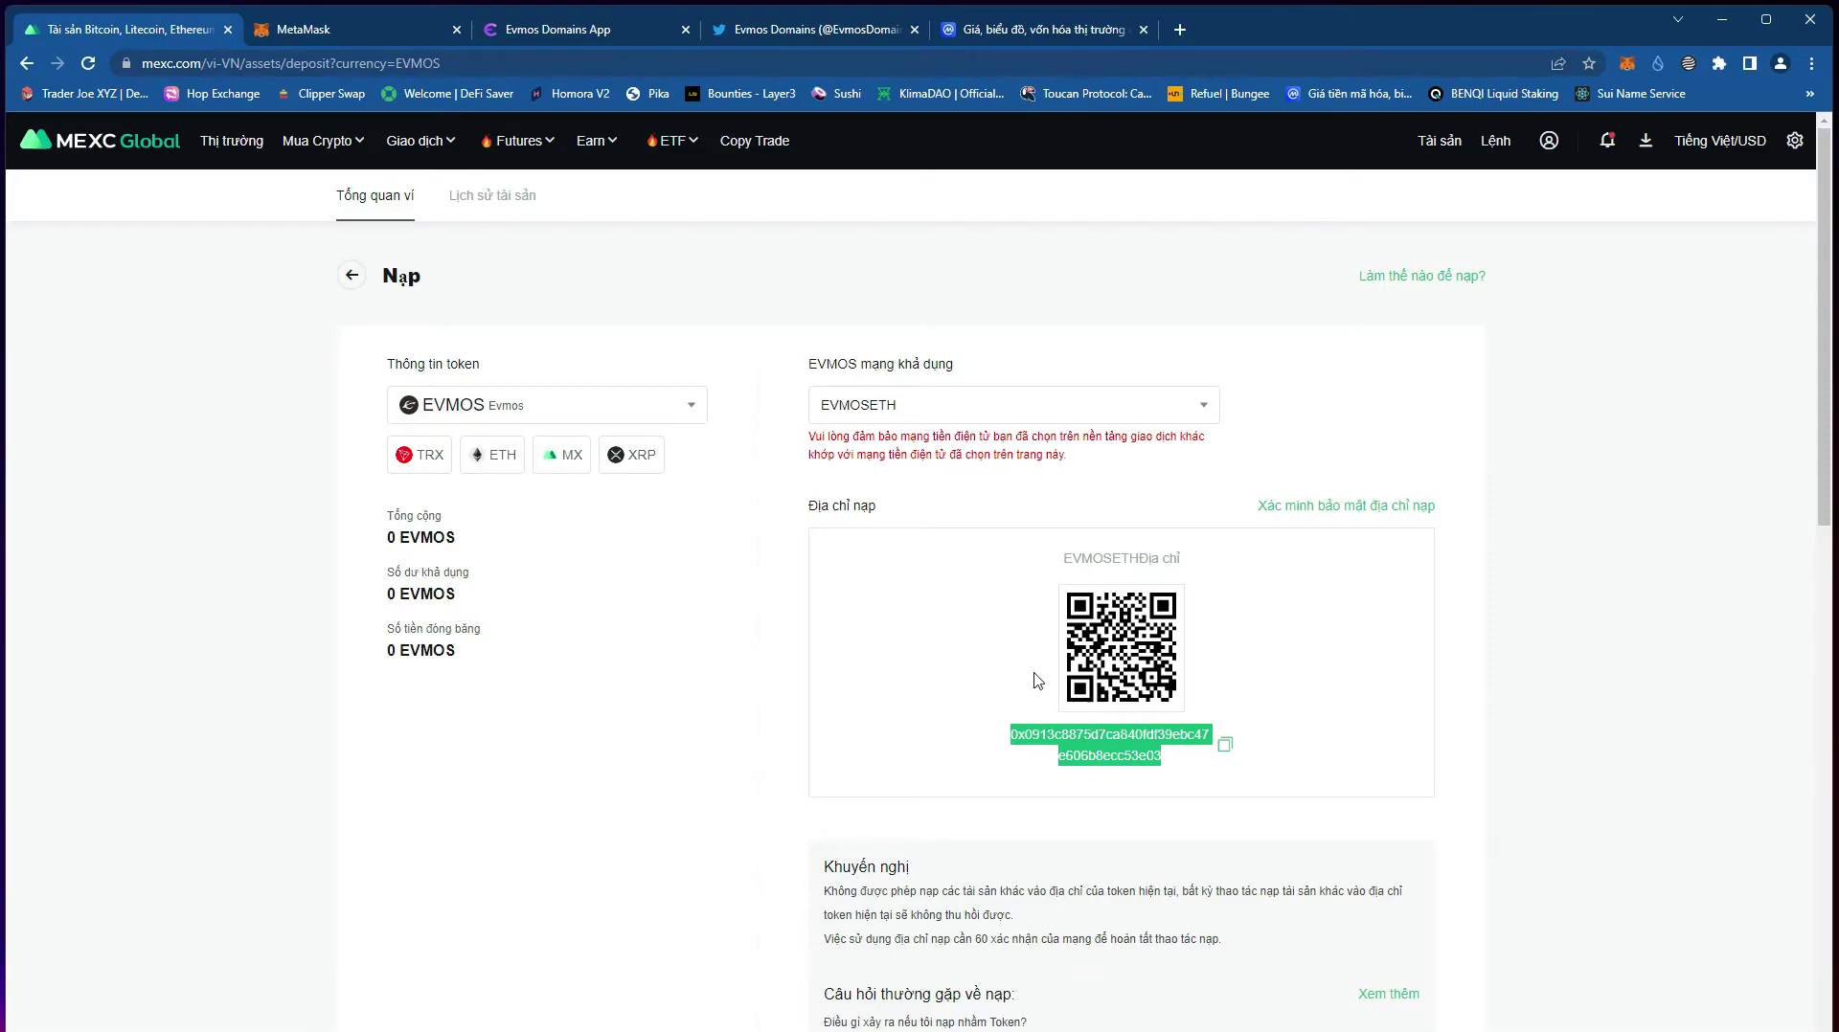
click(949, 650)
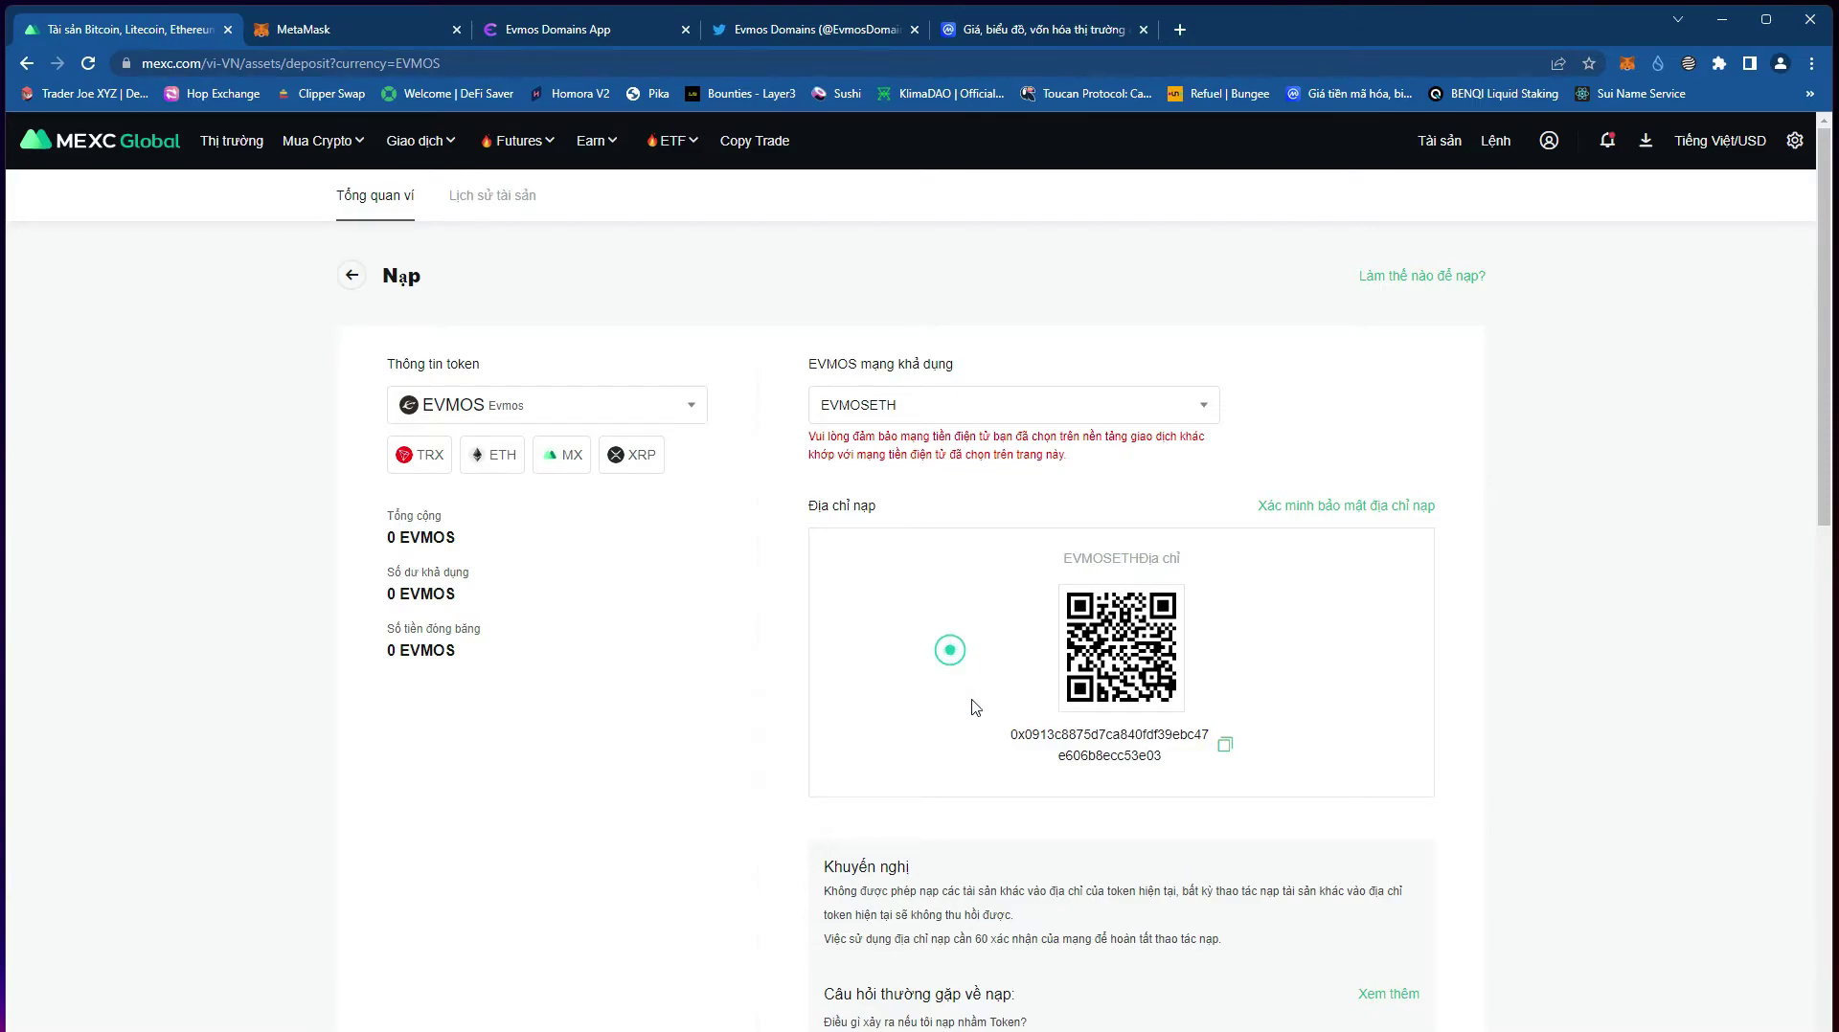
drag(1009, 734, 1163, 760)
click(923, 676)
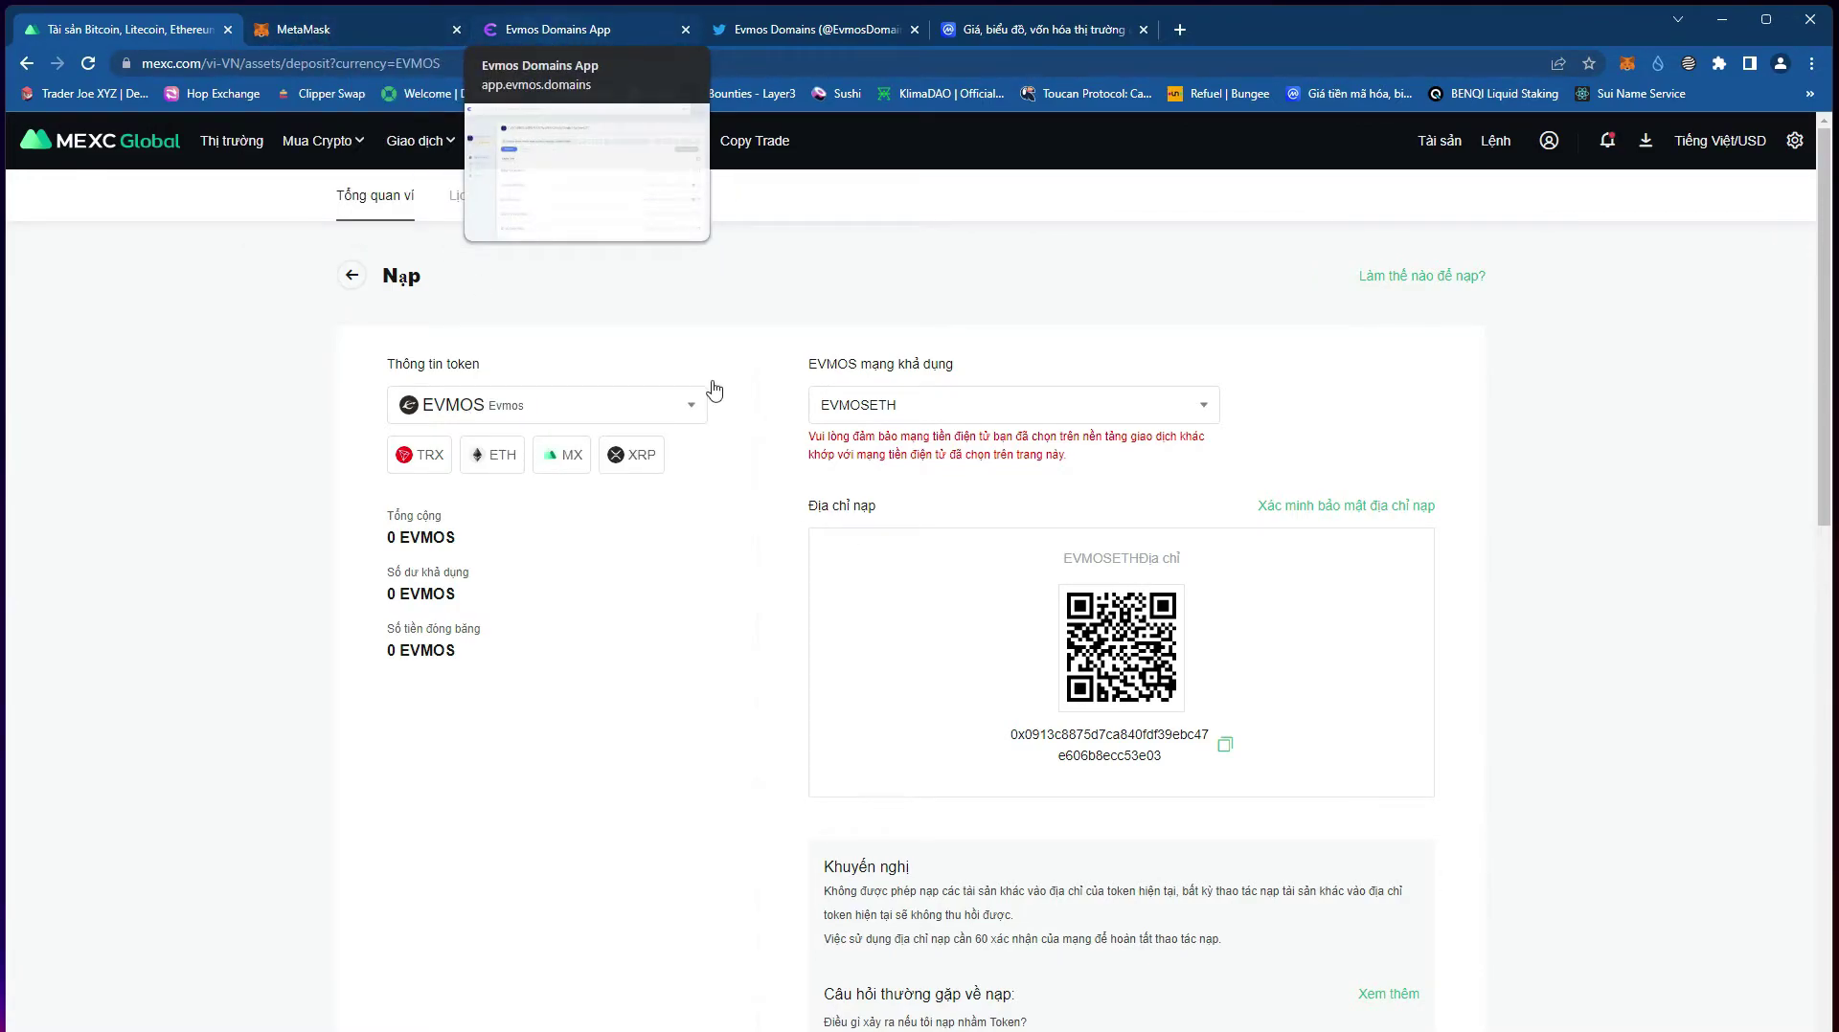
- Look over the MetaMask wallet's EVMOS balance, and disconnect the wallet on the Evmos Domains account page
click(339, 23)
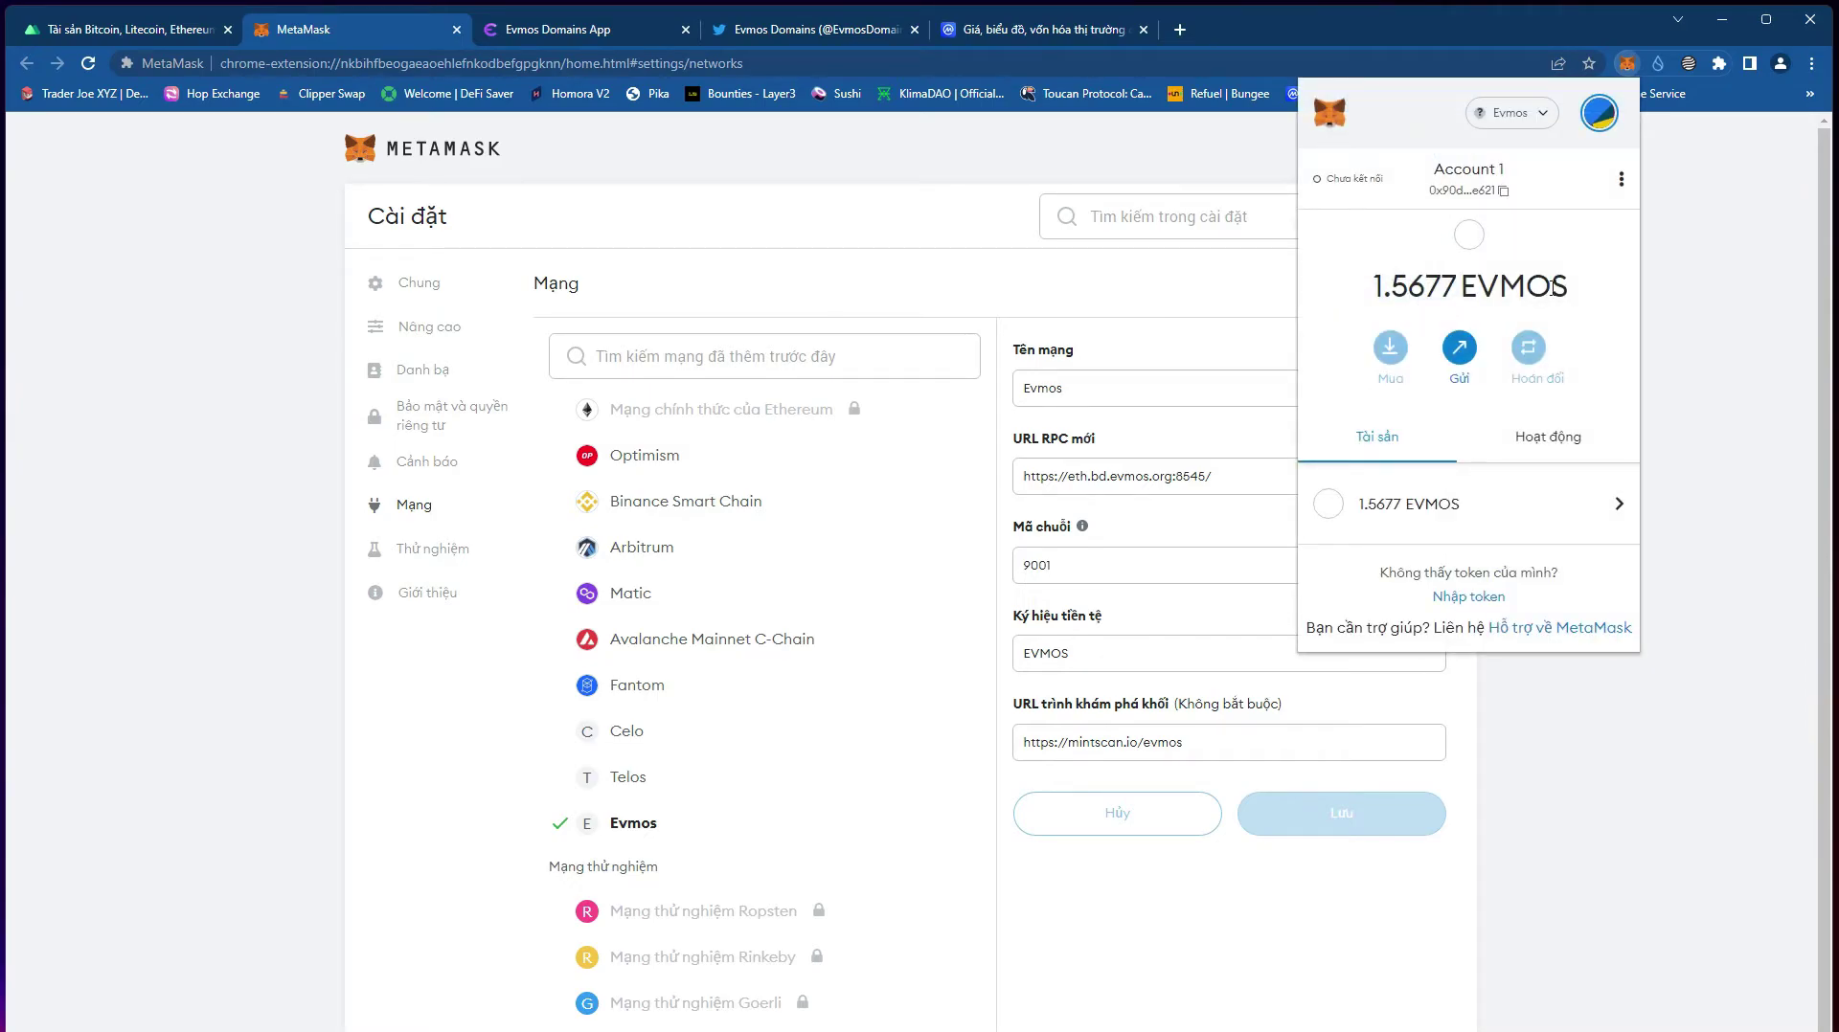
click(577, 31)
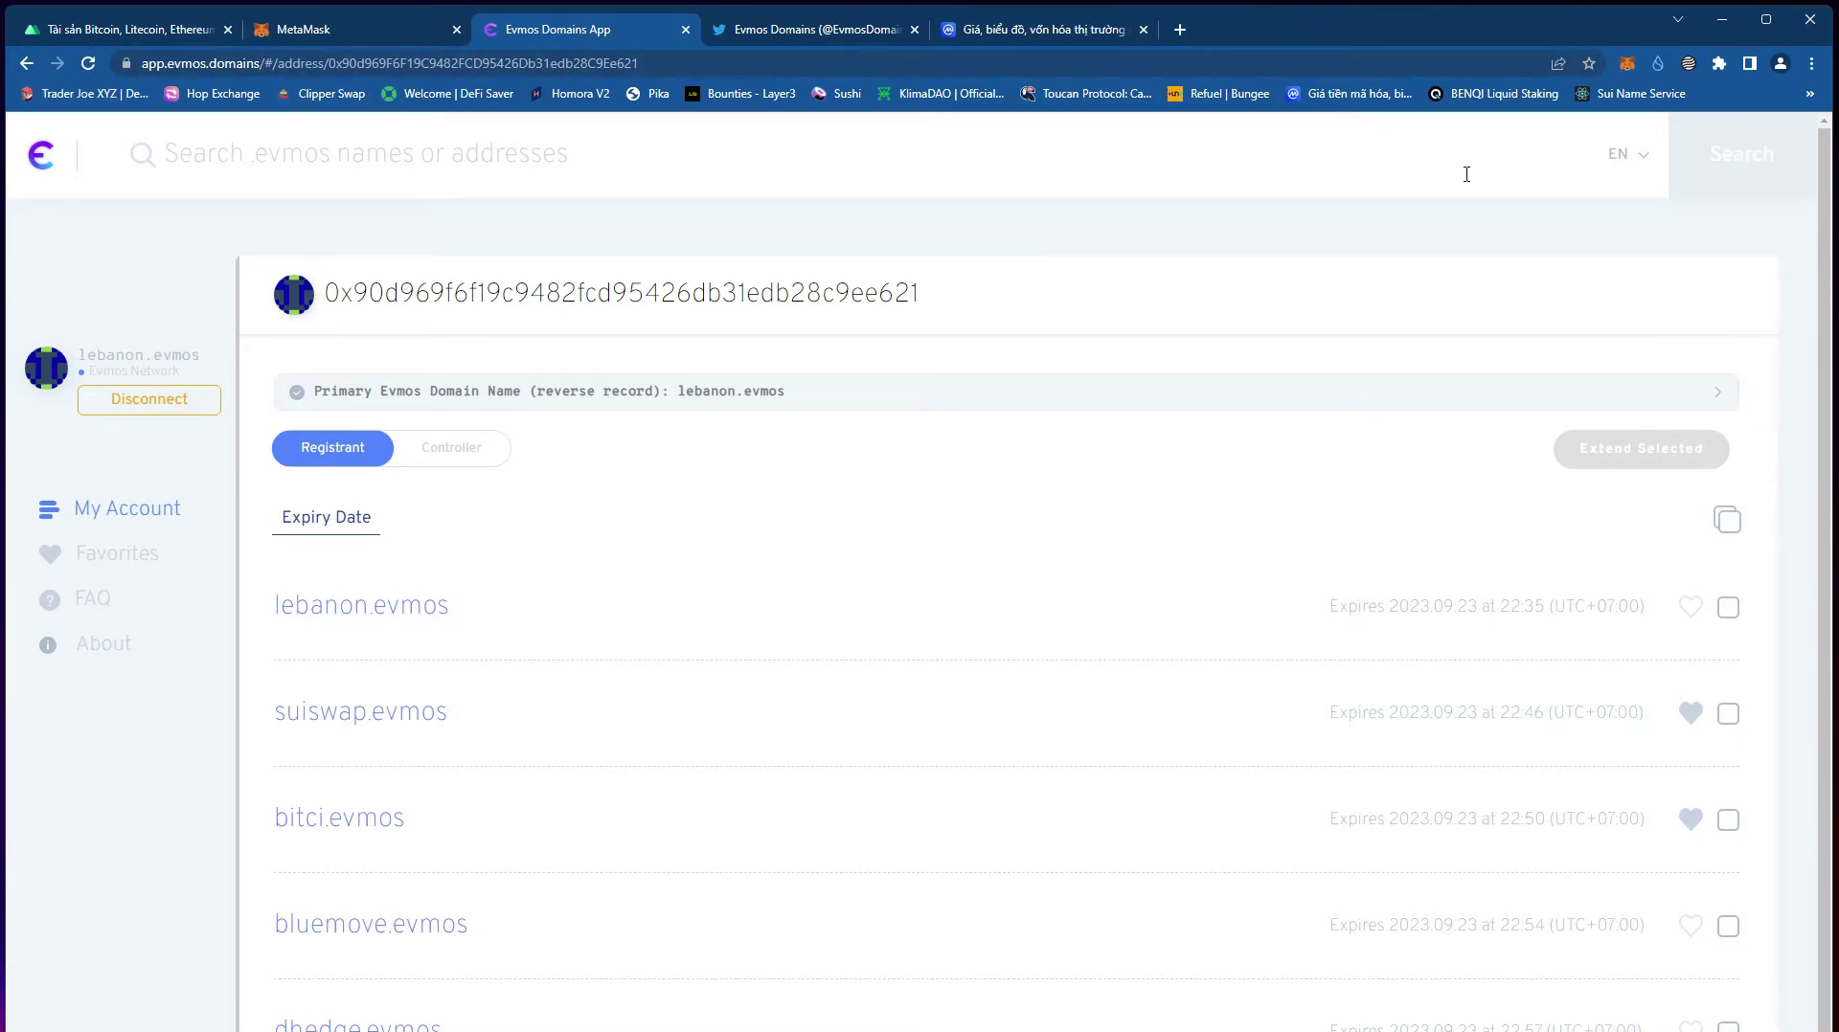
click(143, 400)
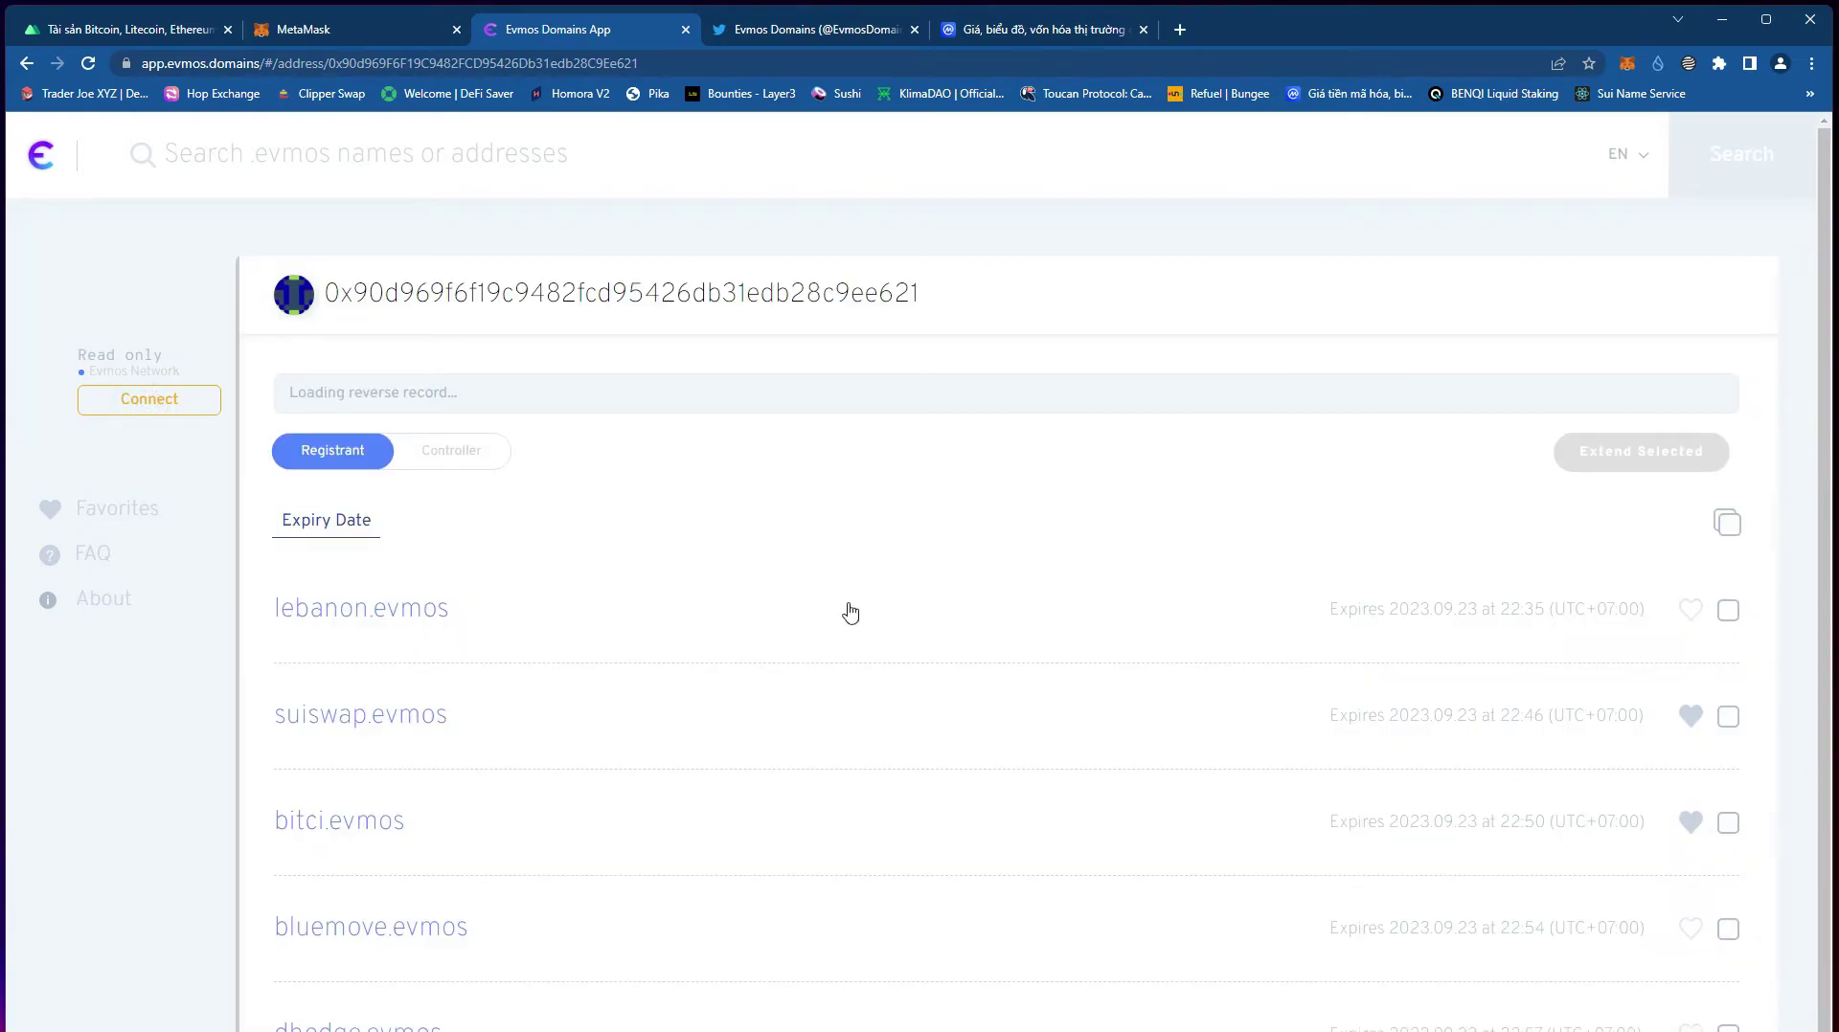
- Load the Evmos Domains home page by cutting the account path from the address, and connect the MetaMask wallet
click(267, 64)
click(267, 64)
drag(303, 63, 877, 90)
key(BackSpace)
key(Return)
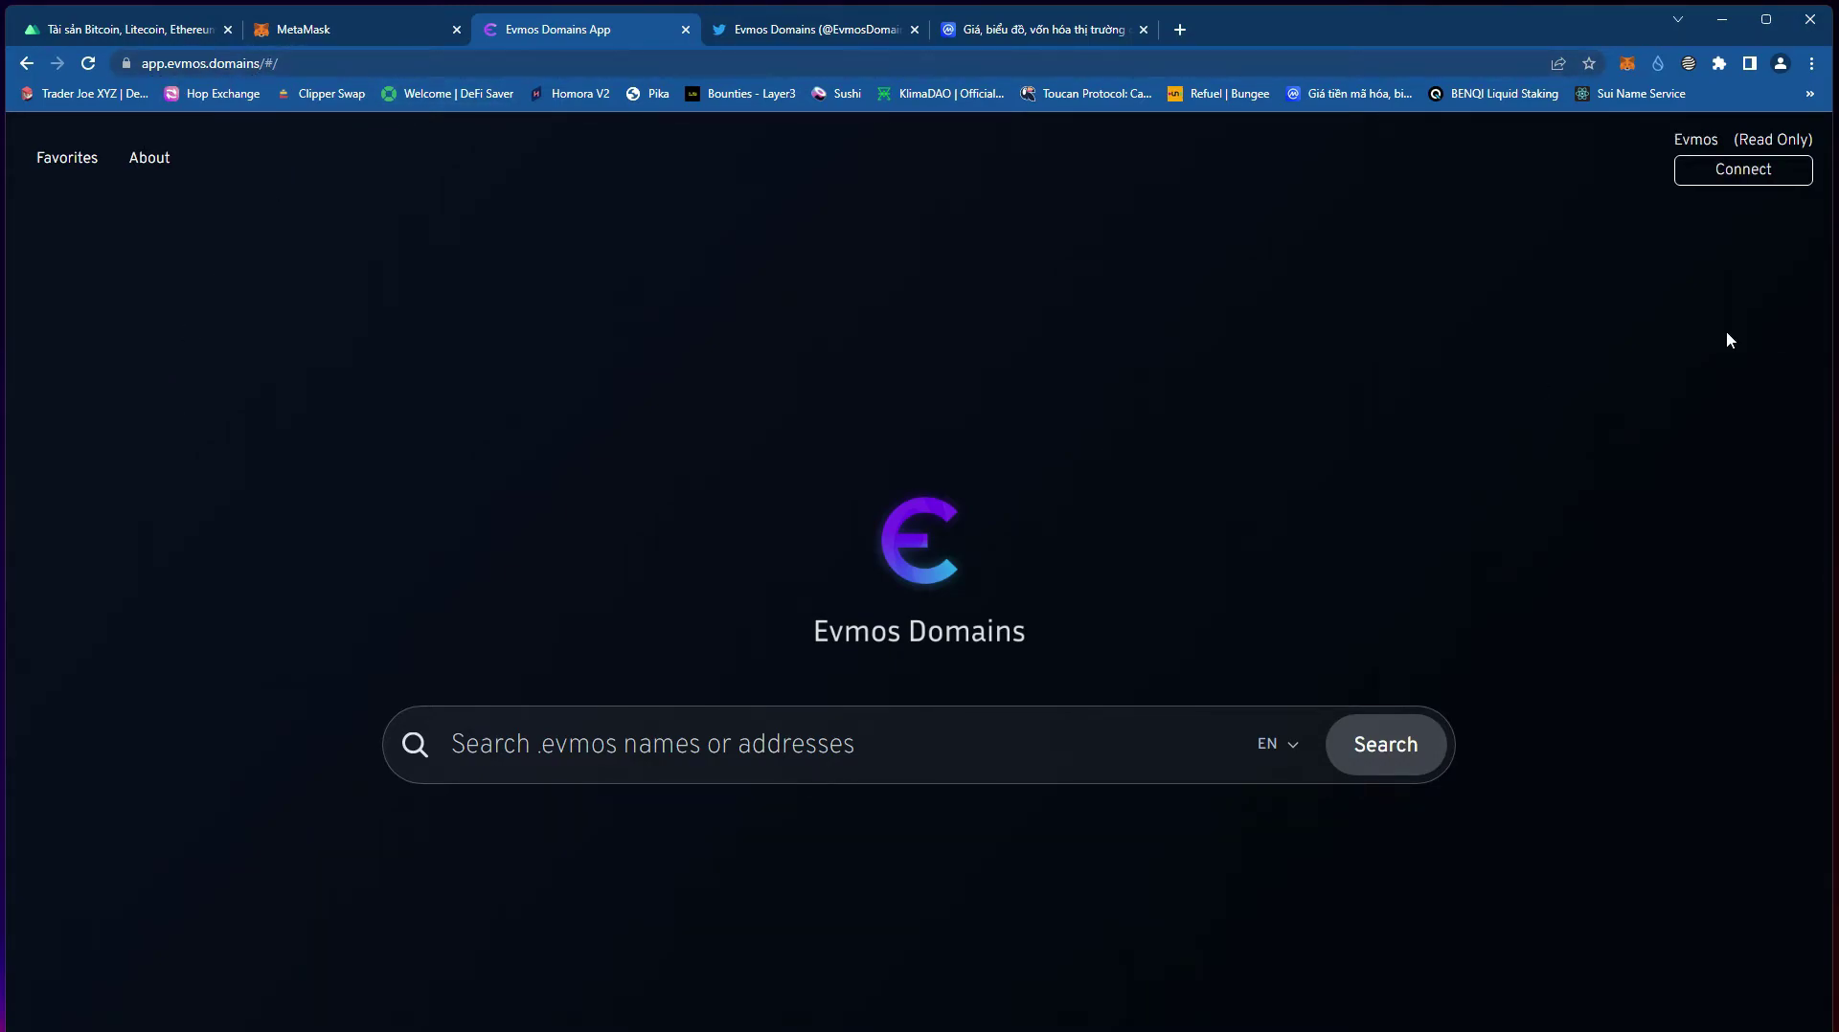
click(1769, 175)
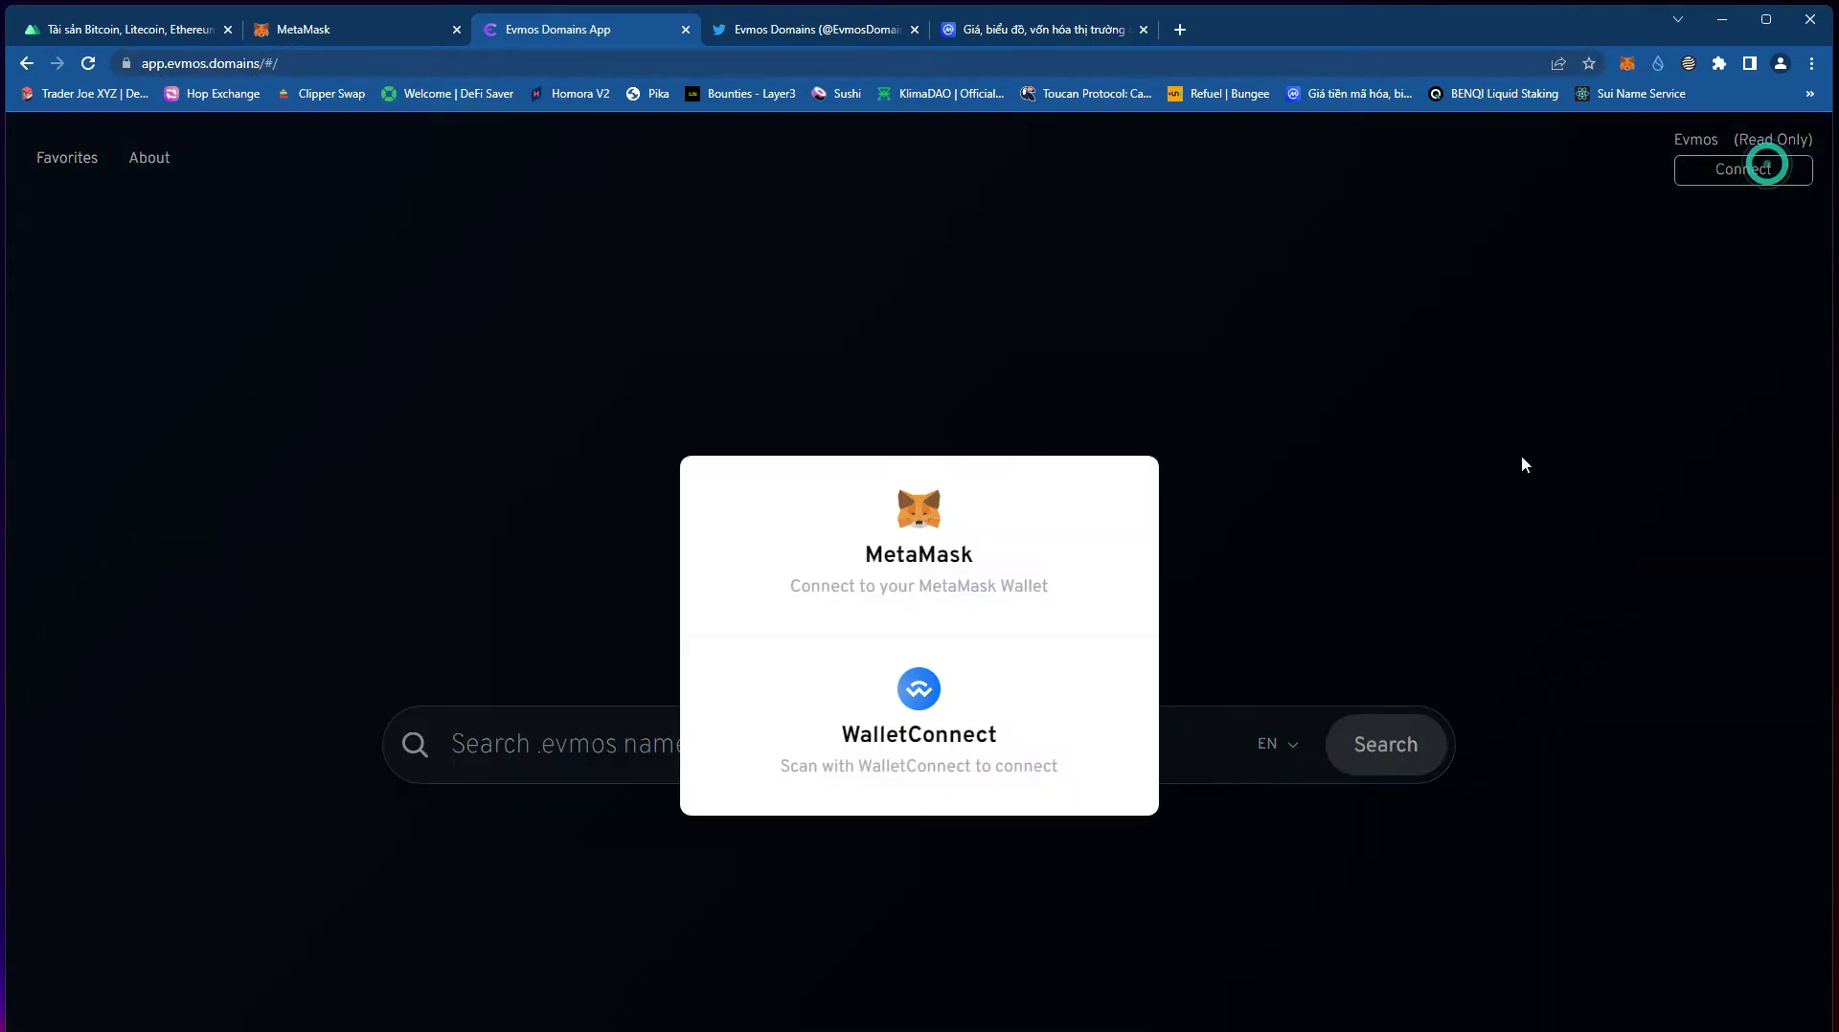
click(918, 579)
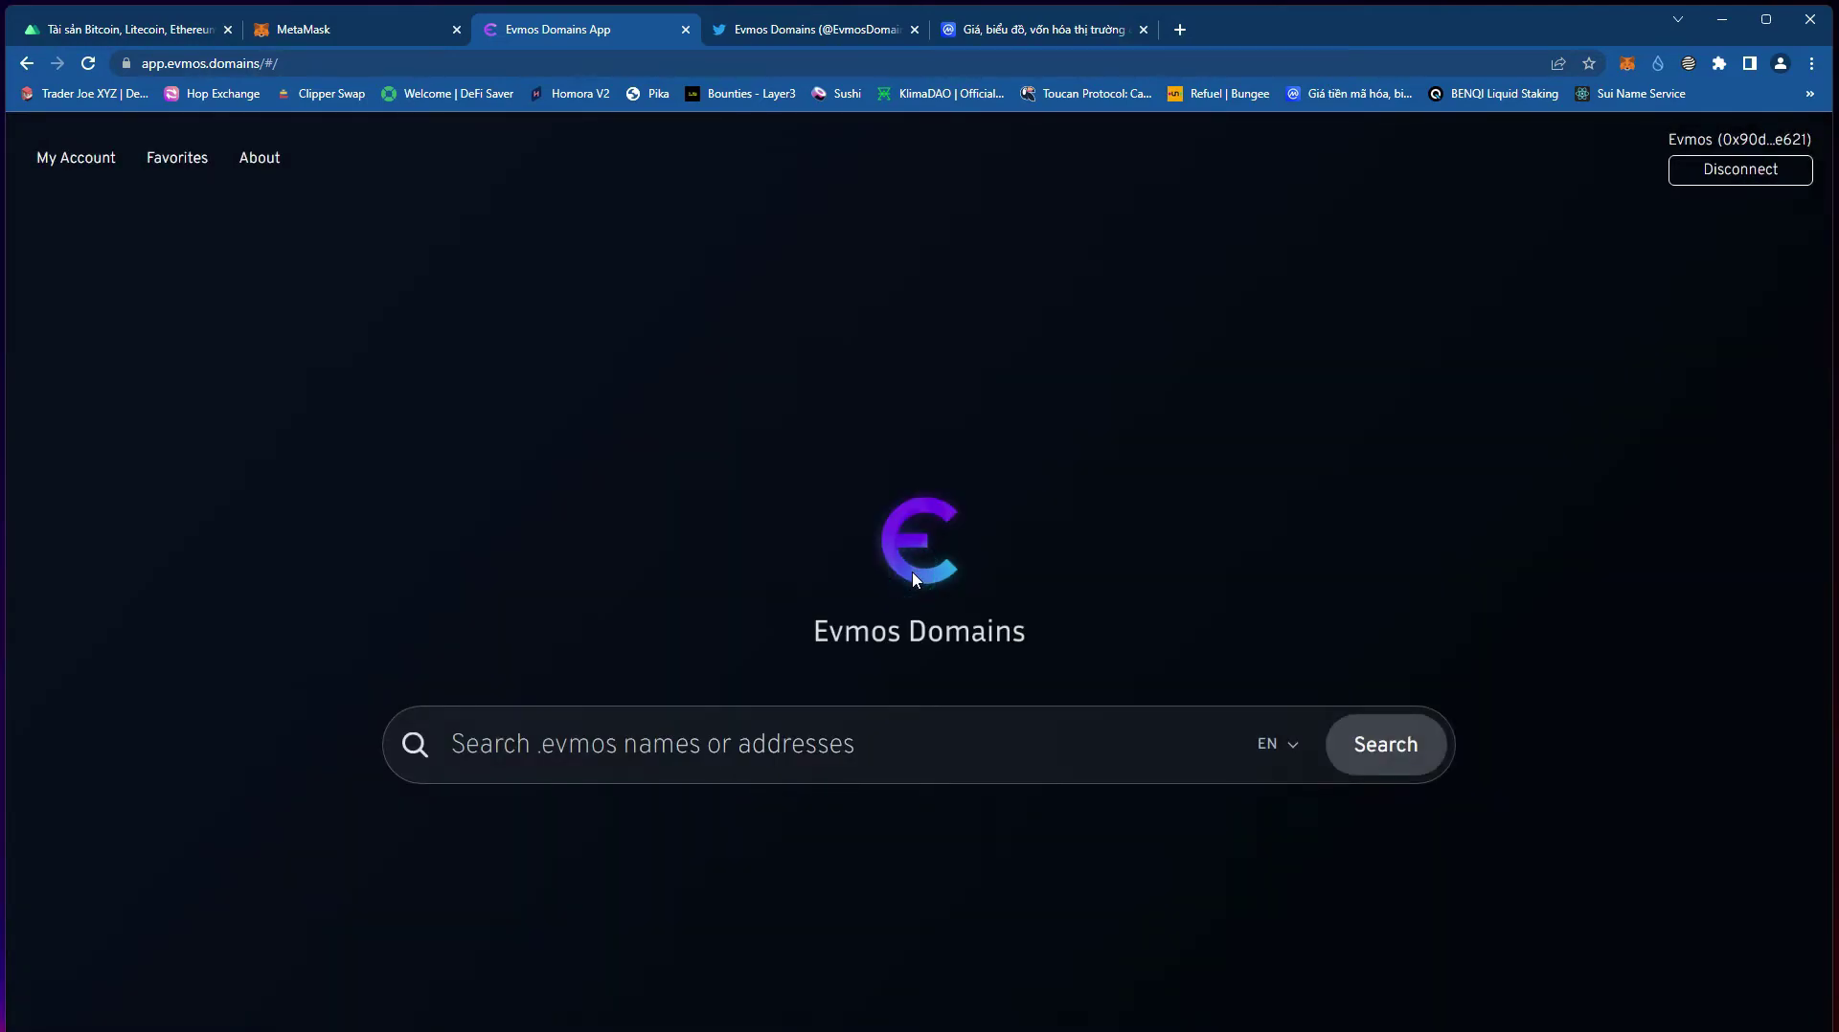
- Search Evmos Domains for j88 and open the j88.evmos registration page
click(624, 750)
text(j)
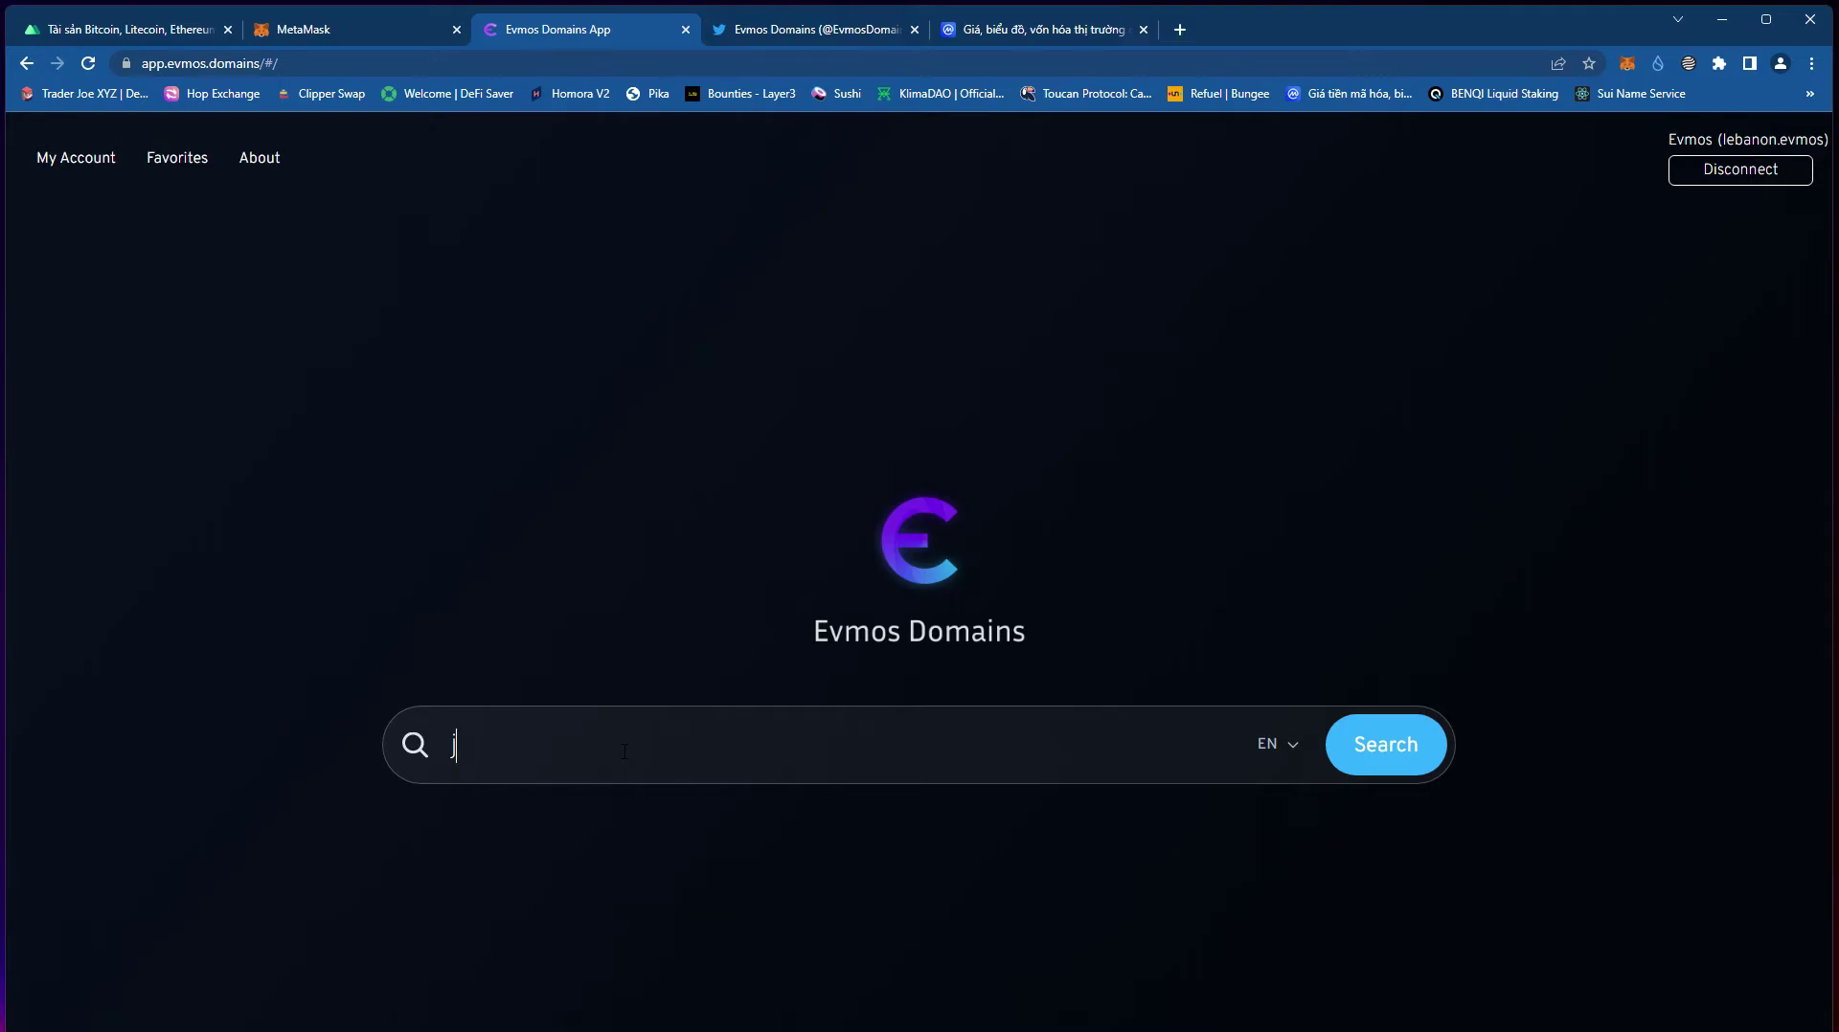
key(BackSpace)
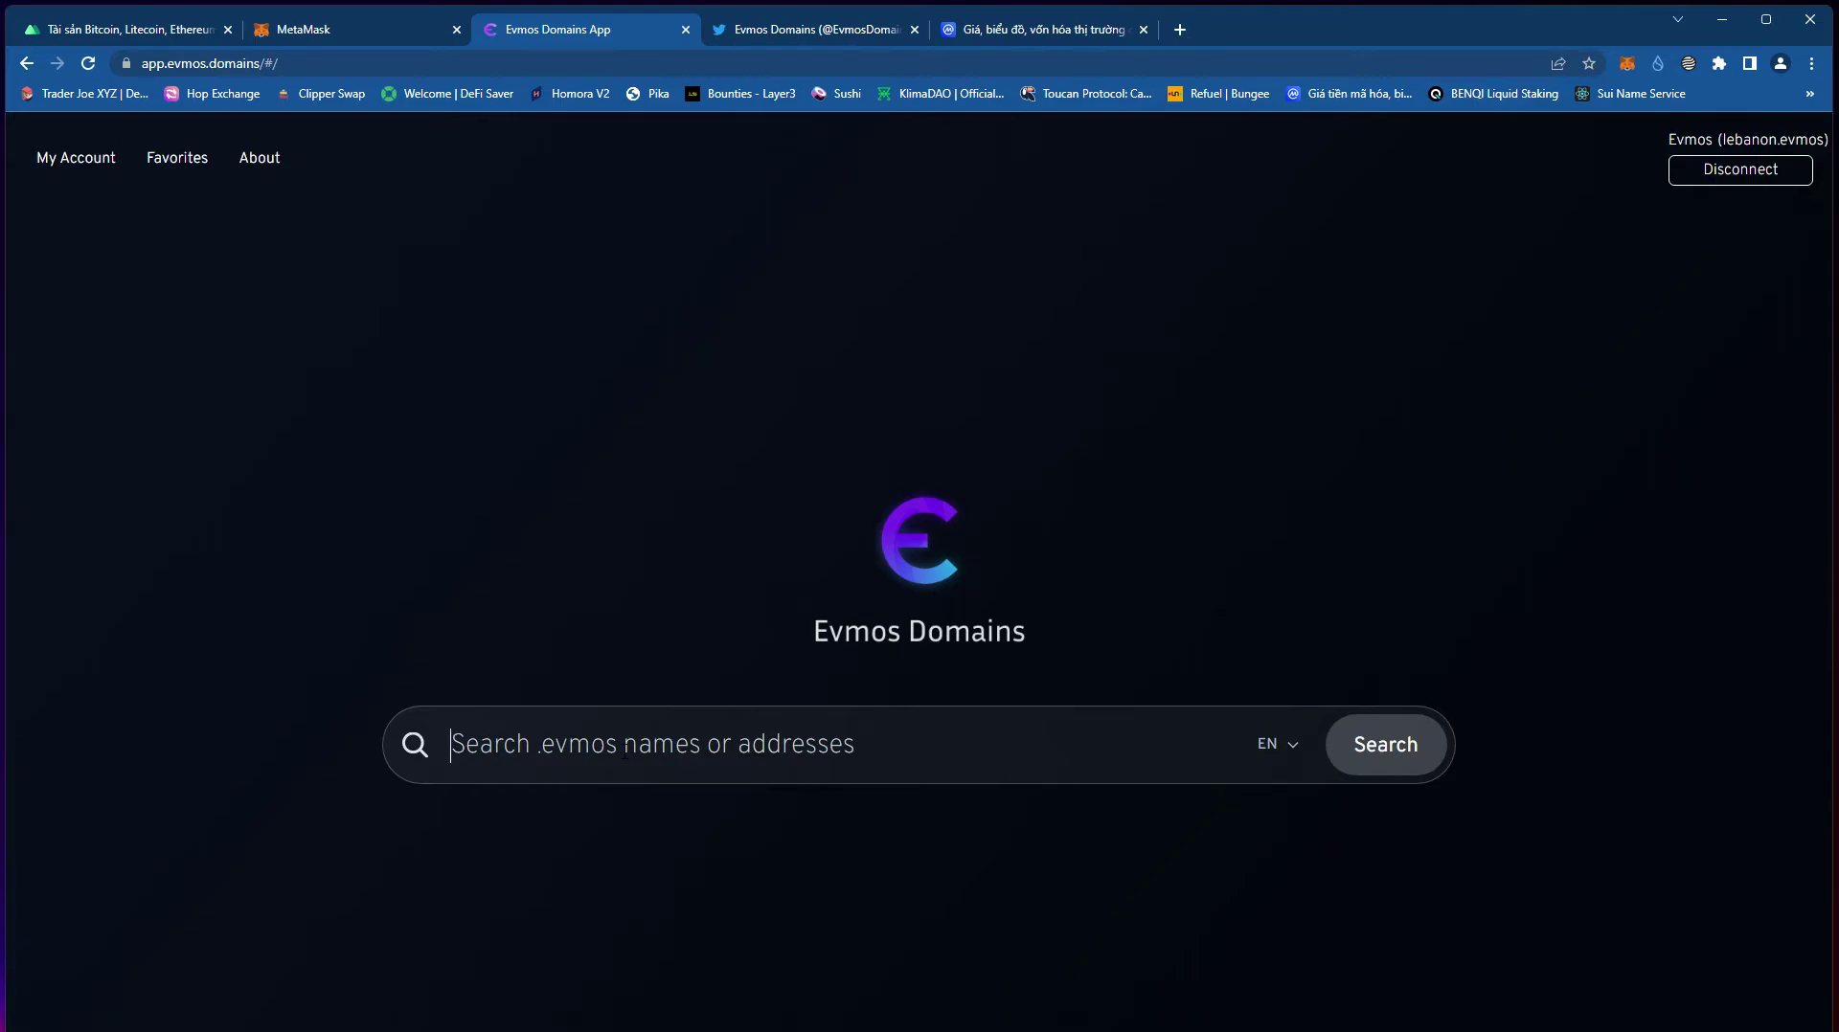
text(j88)
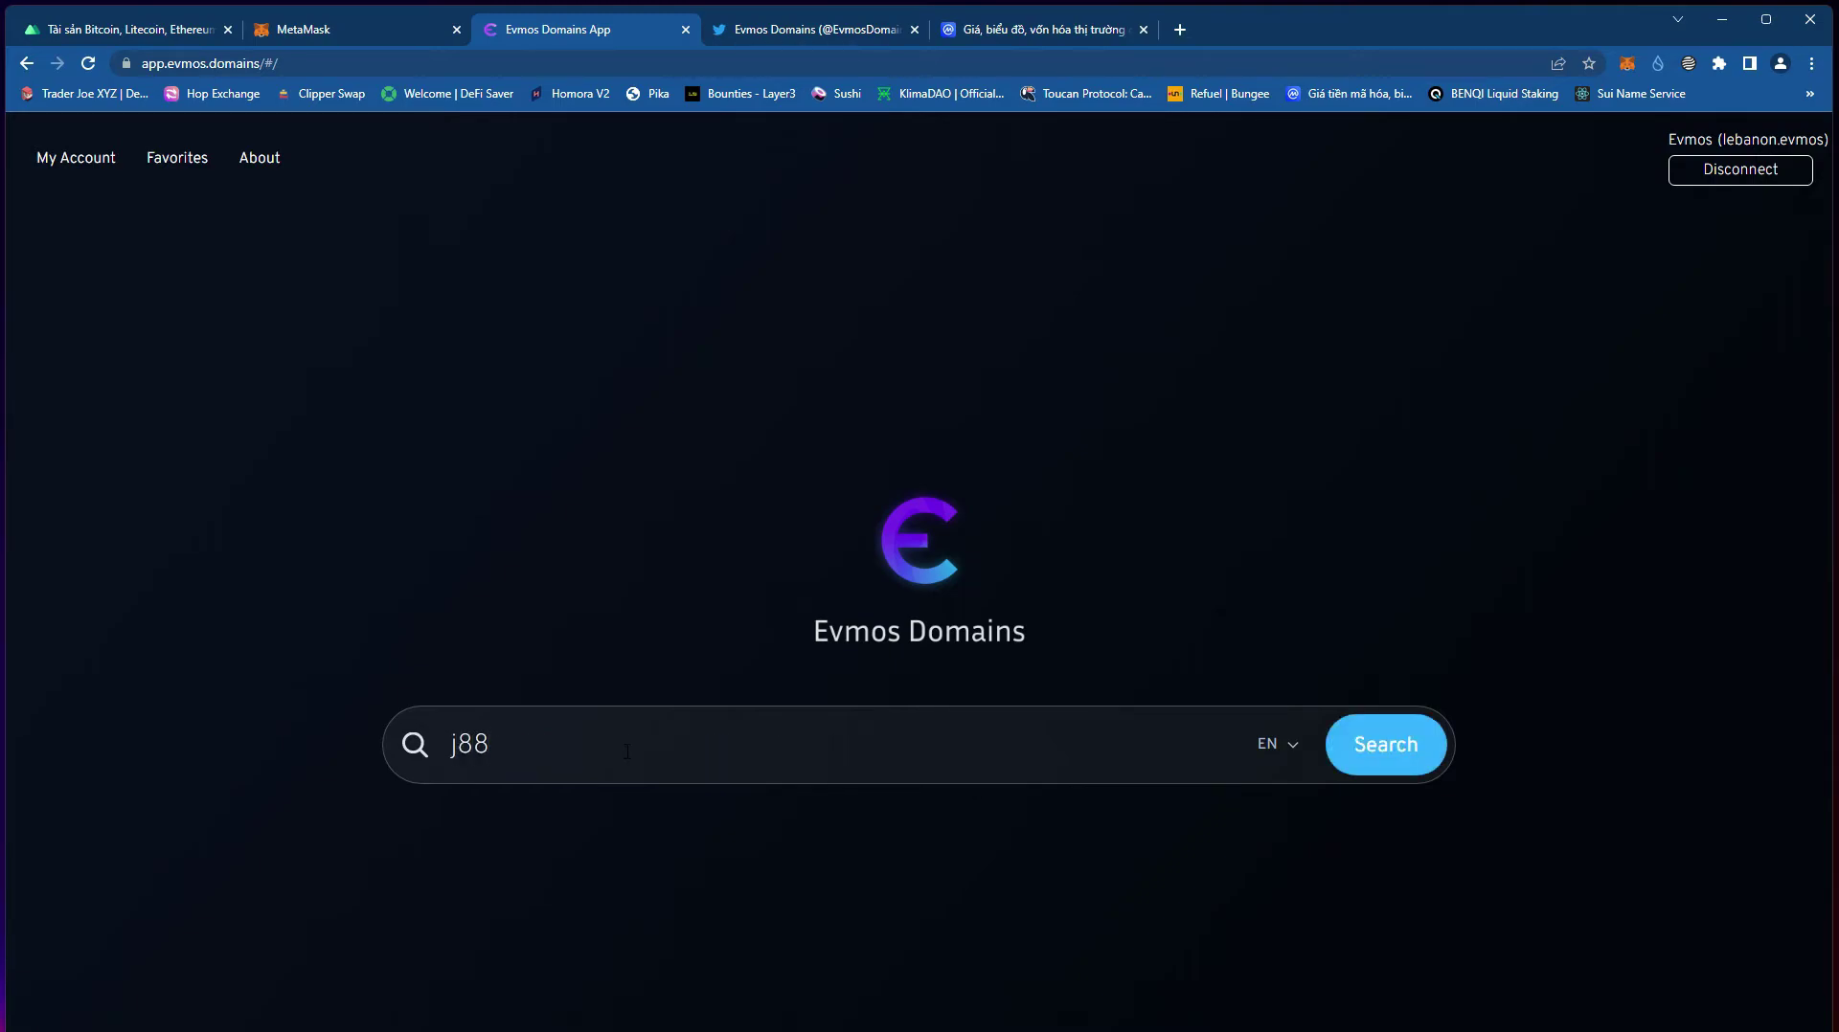
click(1385, 745)
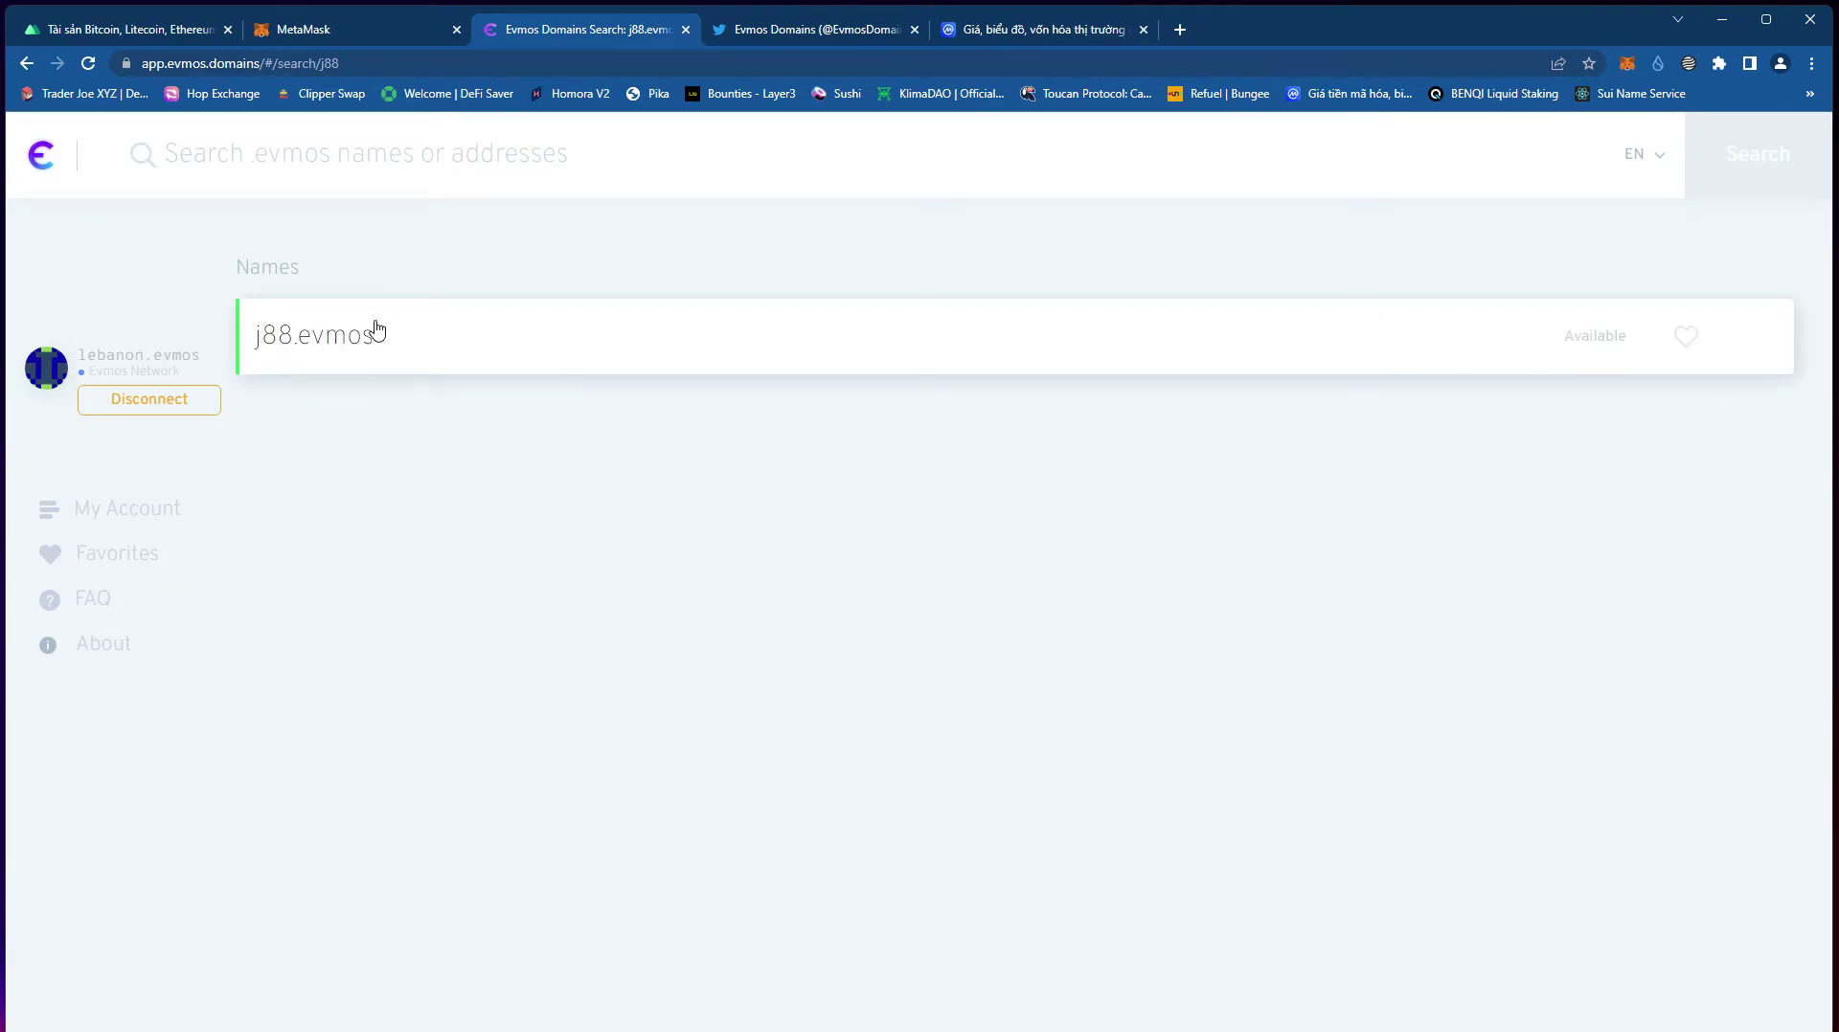
click(329, 340)
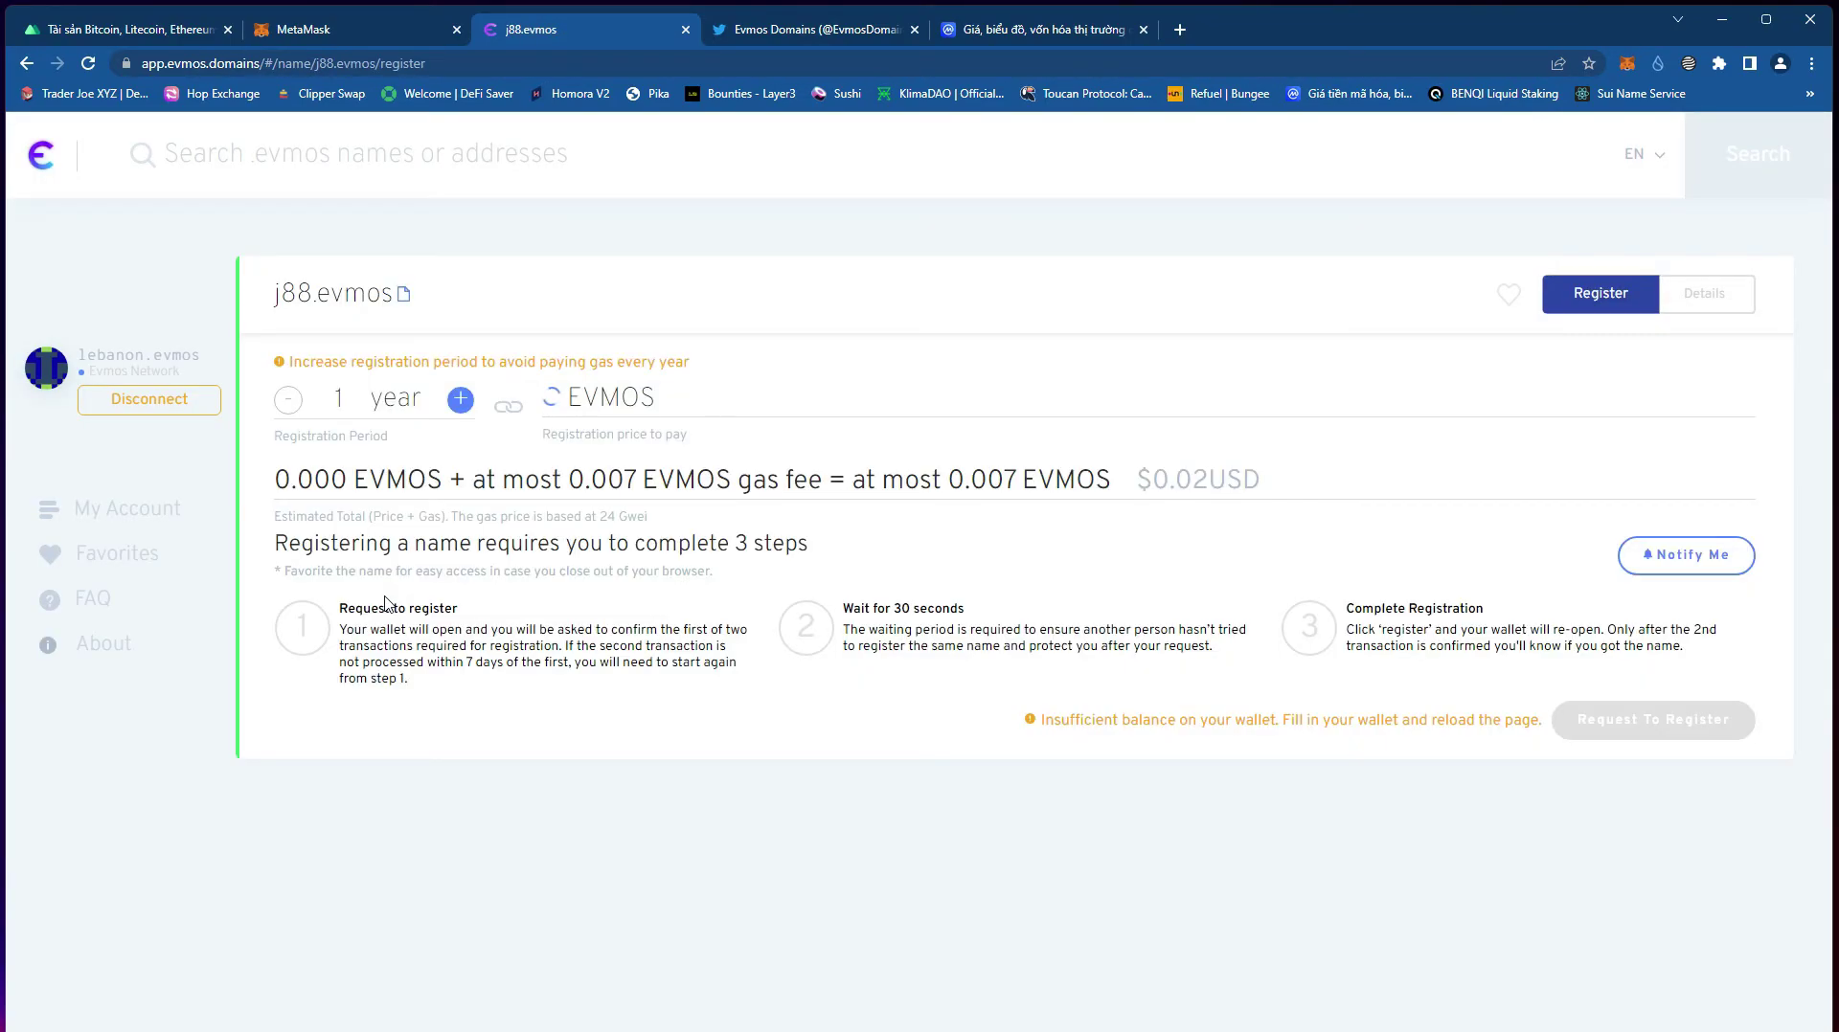
- Highlight the one-year price of j88.evmos, preview the price for 2 years, and return the registration period to 1 year
drag(549, 395, 722, 397)
drag(1189, 488, 1358, 491)
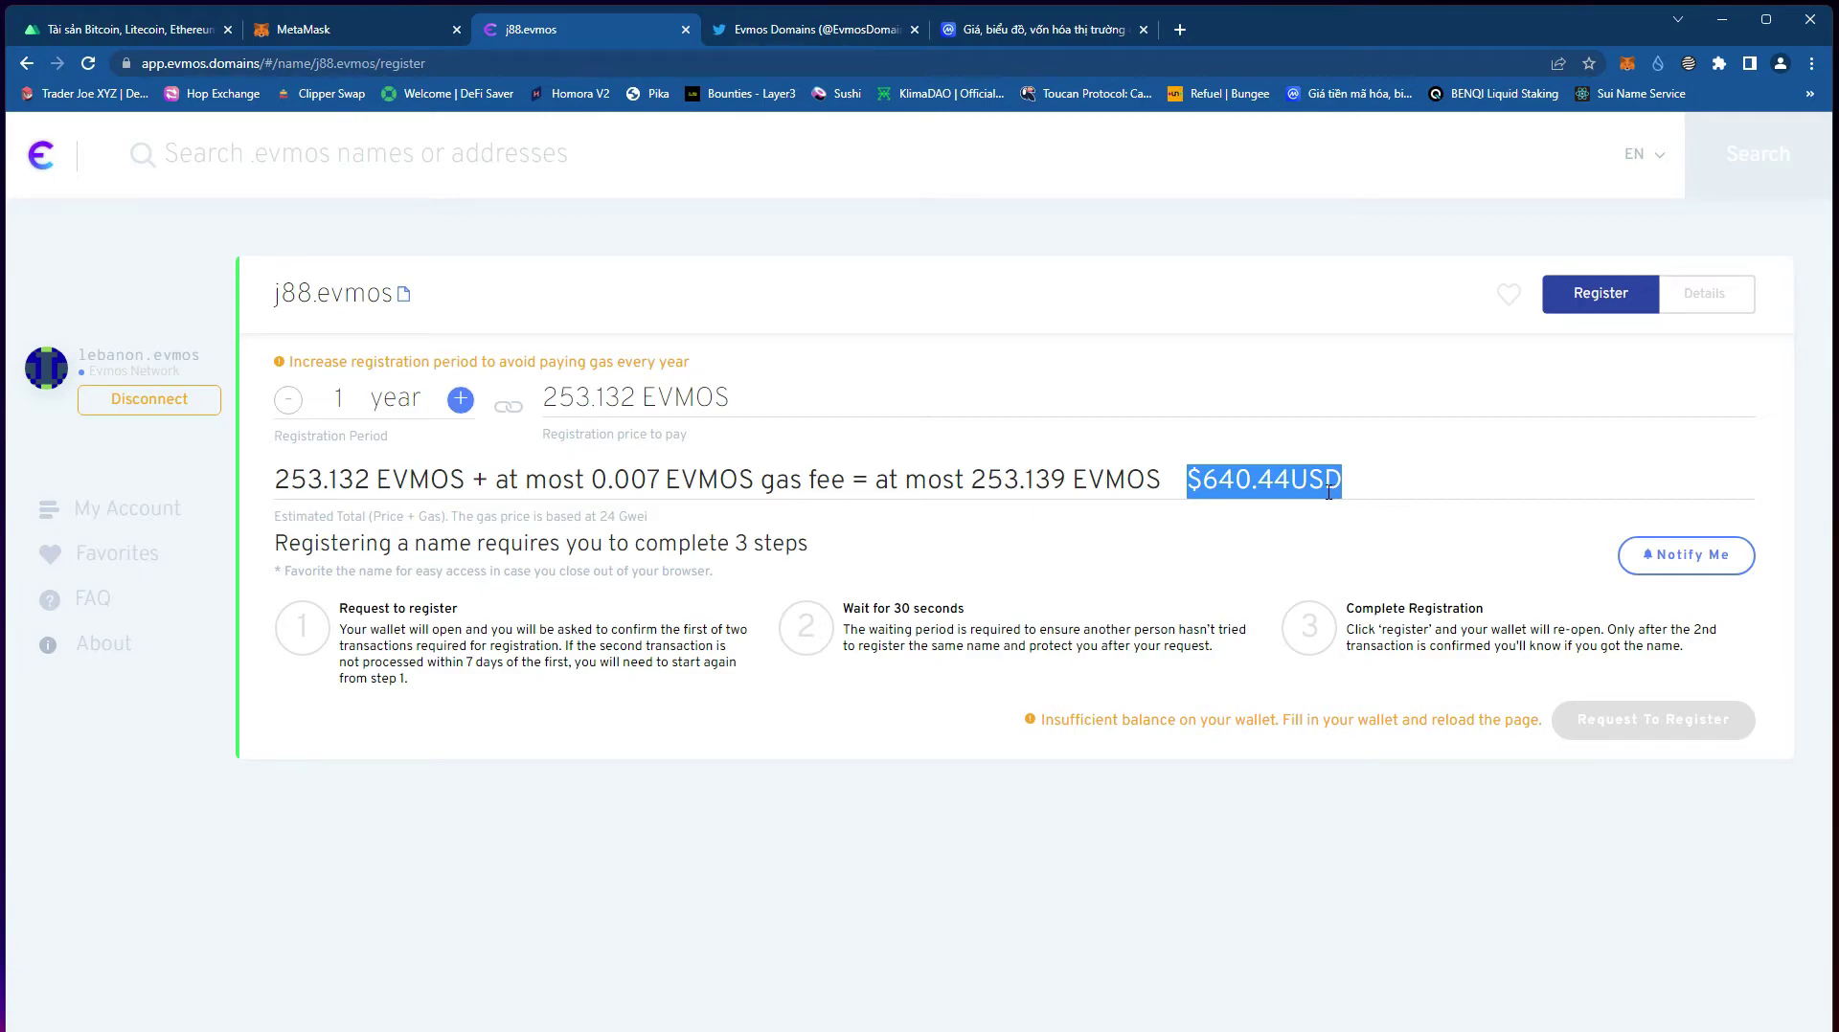
click(462, 402)
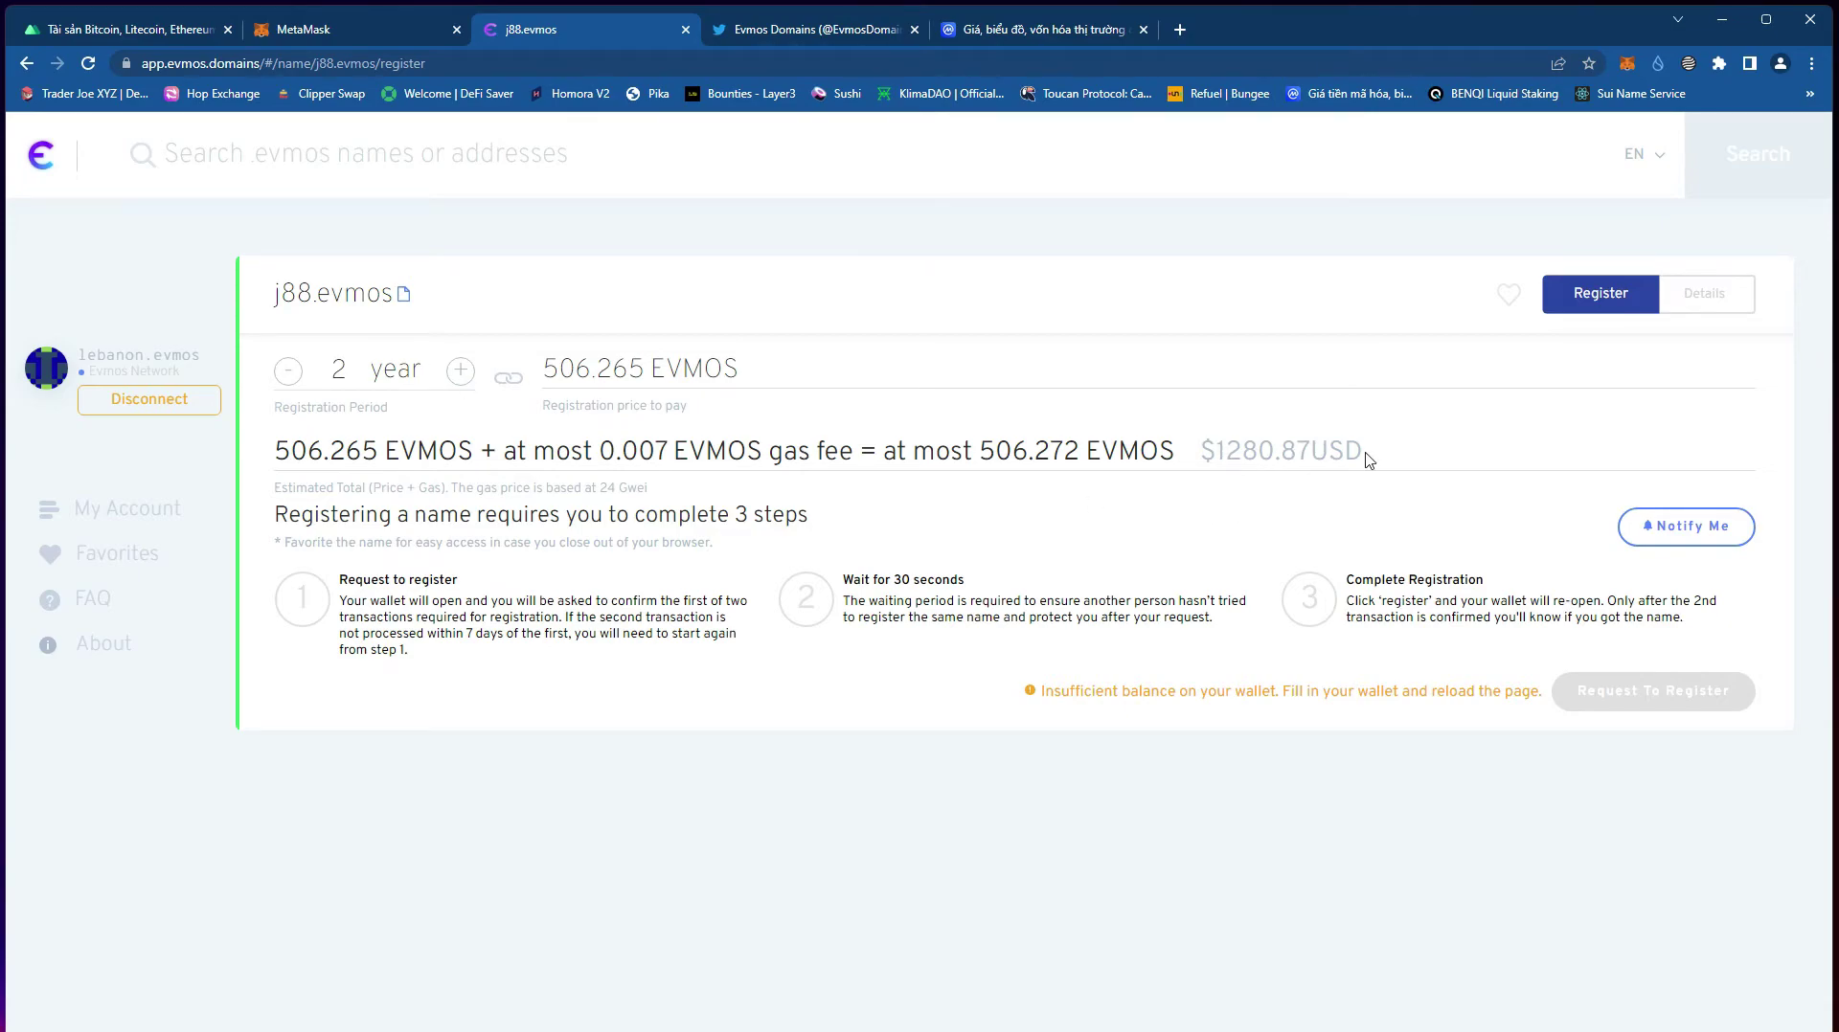
click(288, 371)
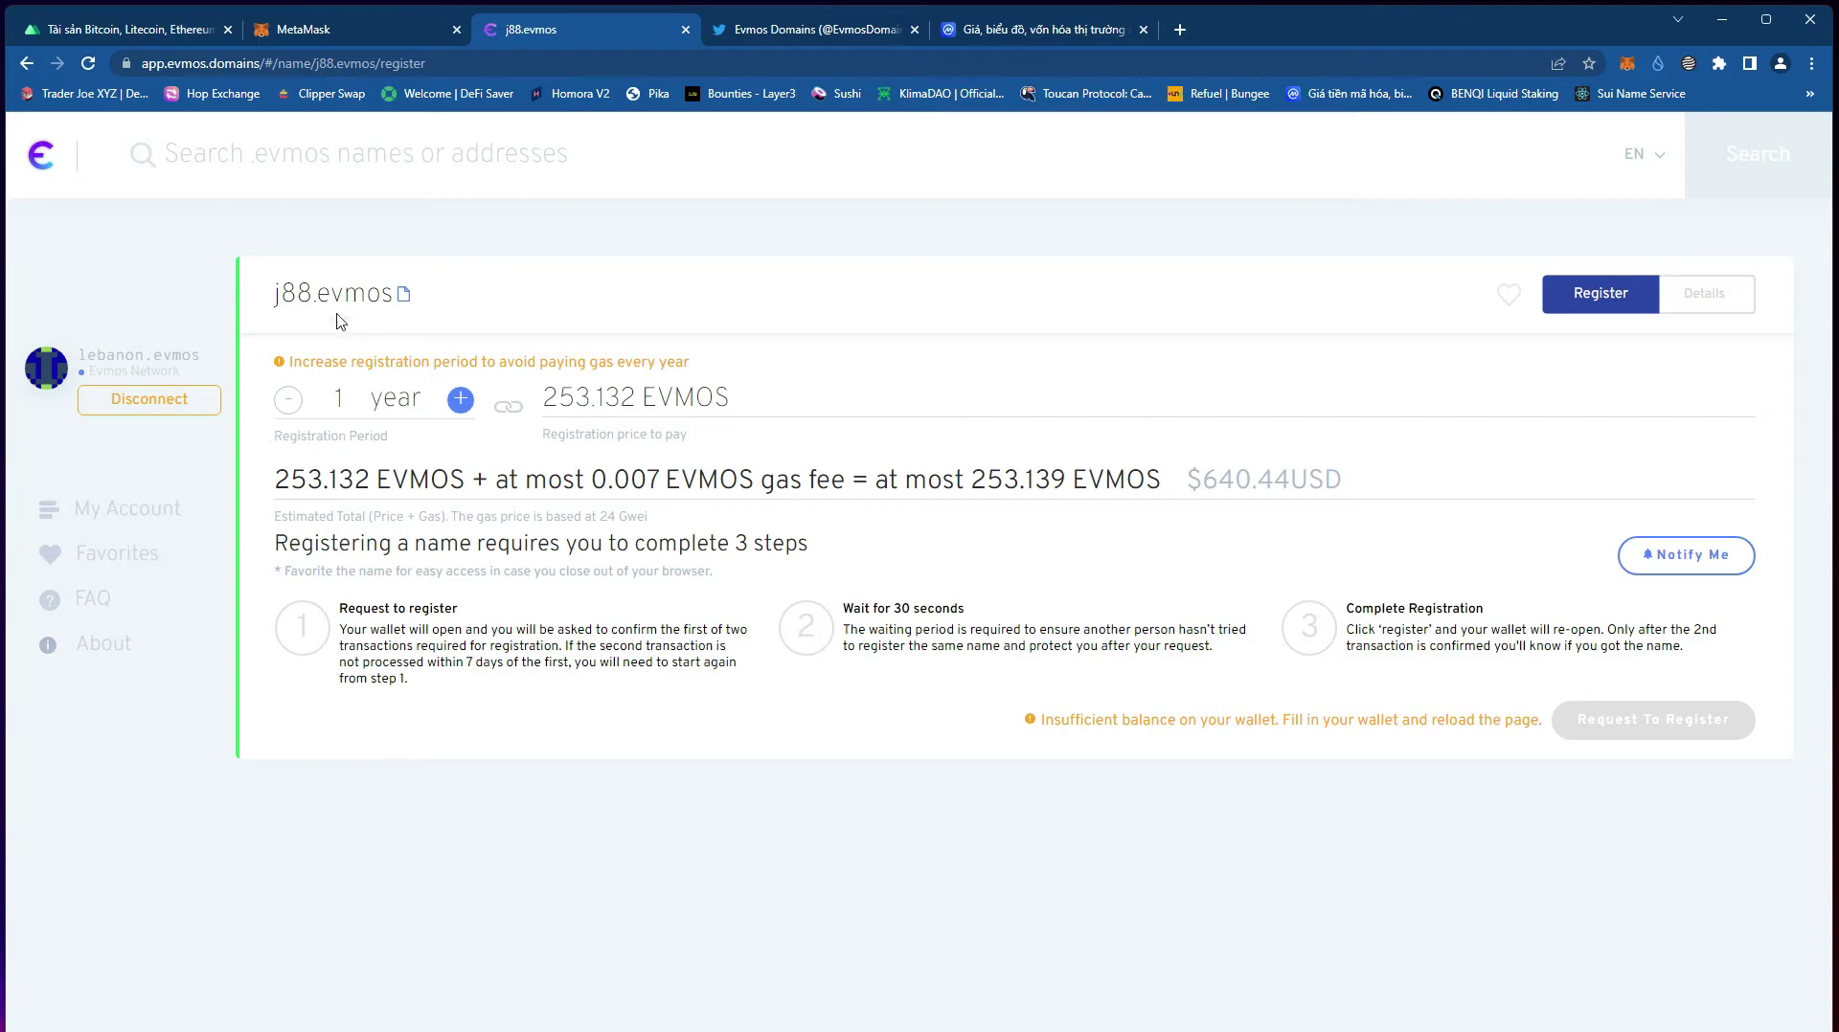
click(387, 161)
text(j888)
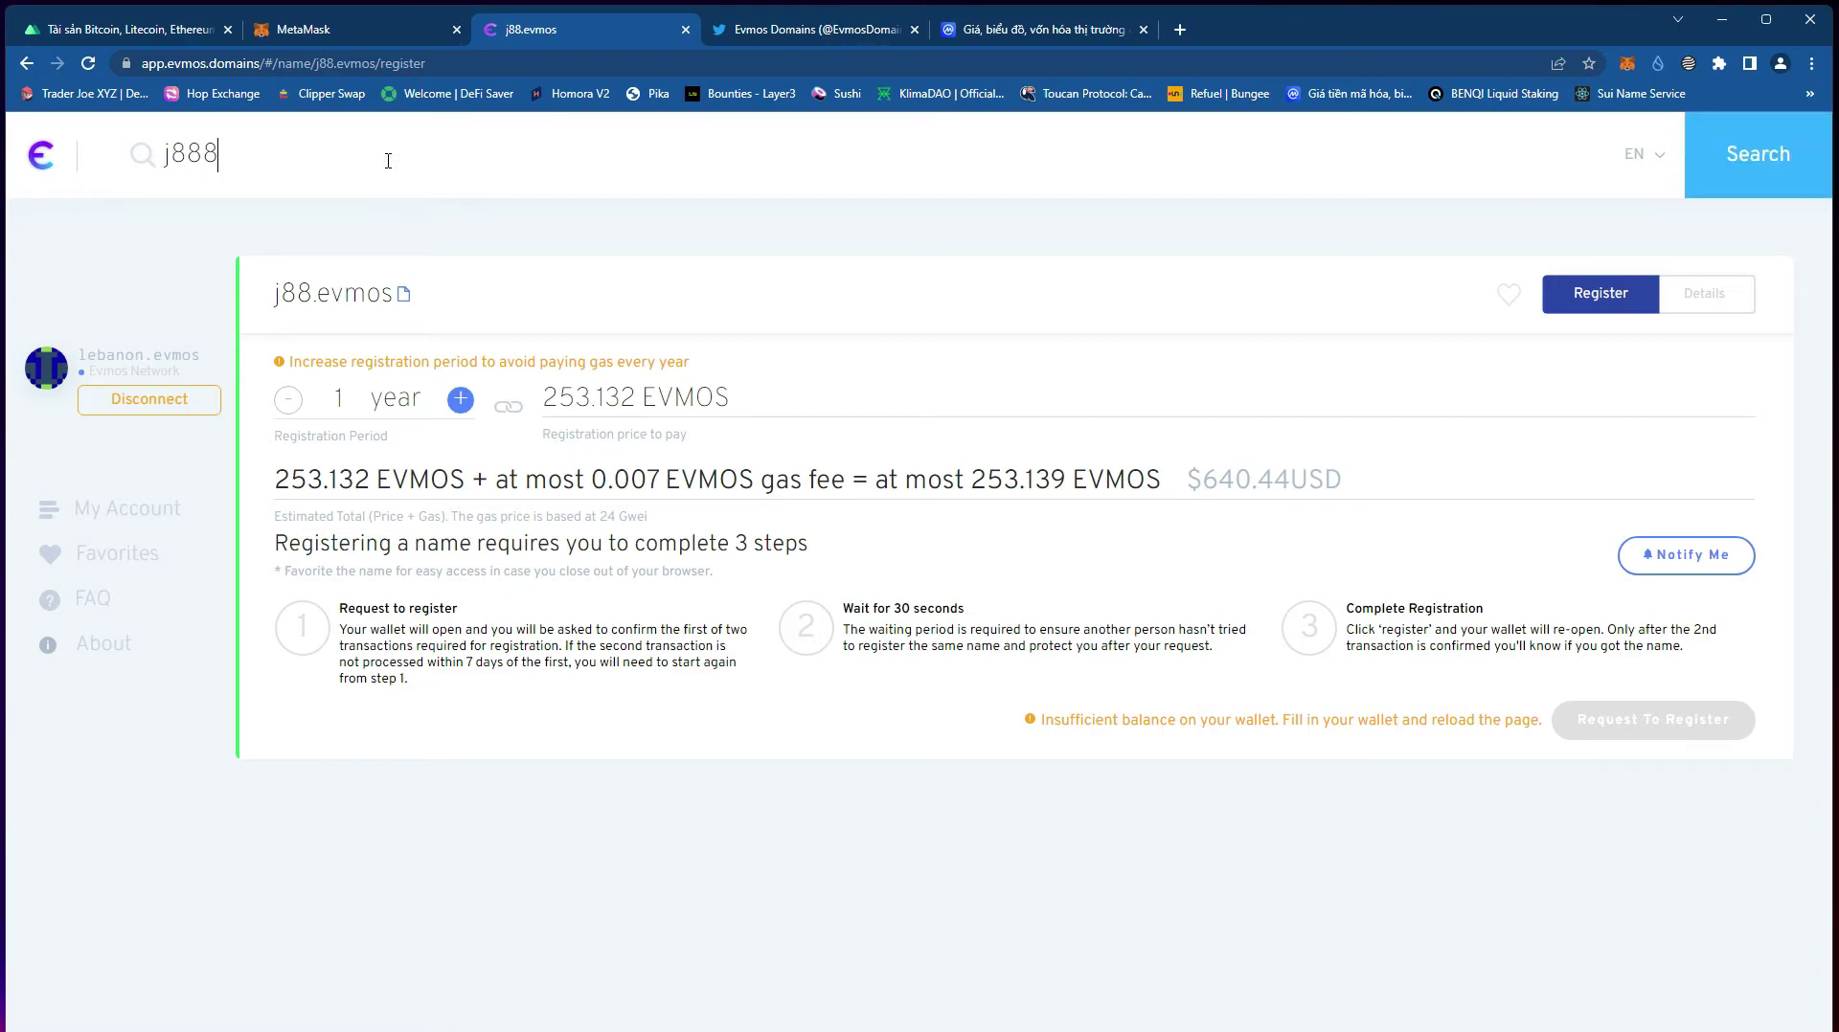
key(BackSpace)
key(BackSpace)
key(BackSpace)
key(BackSpace)
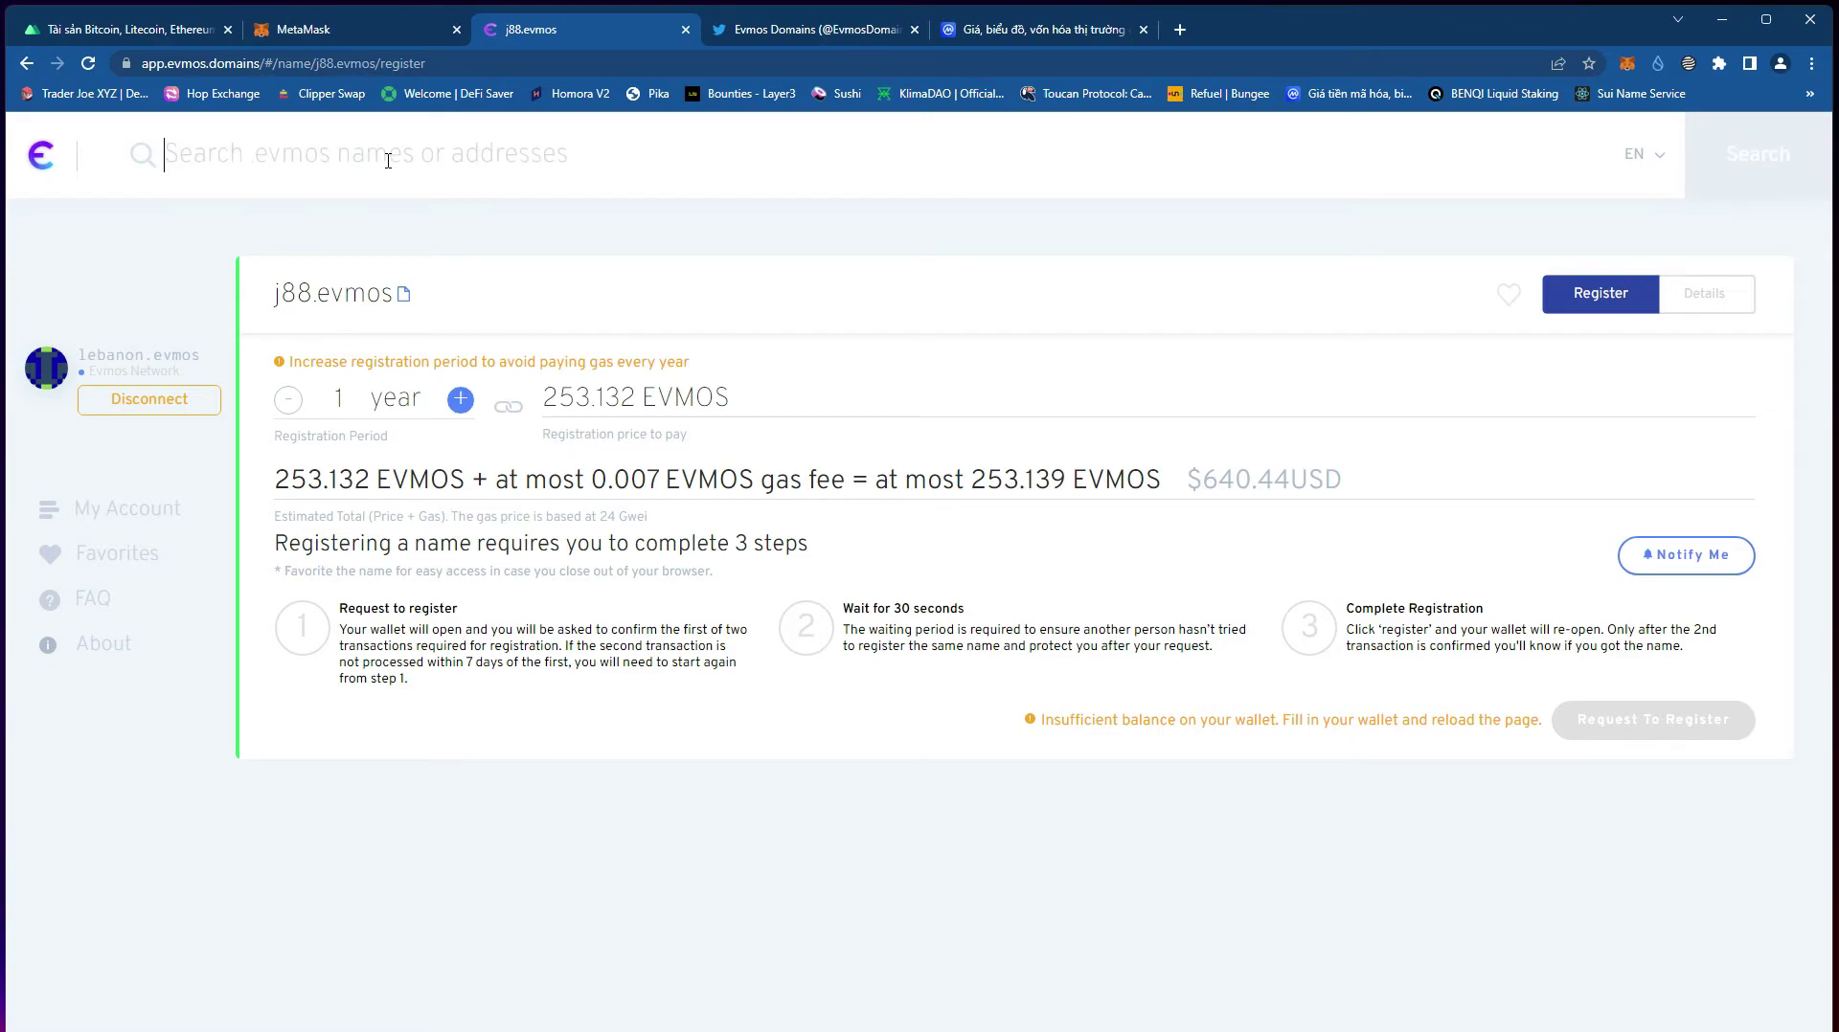
- Search Evmos Domains for celo and open the celo.evmos registration page
text(celo)
key(Return)
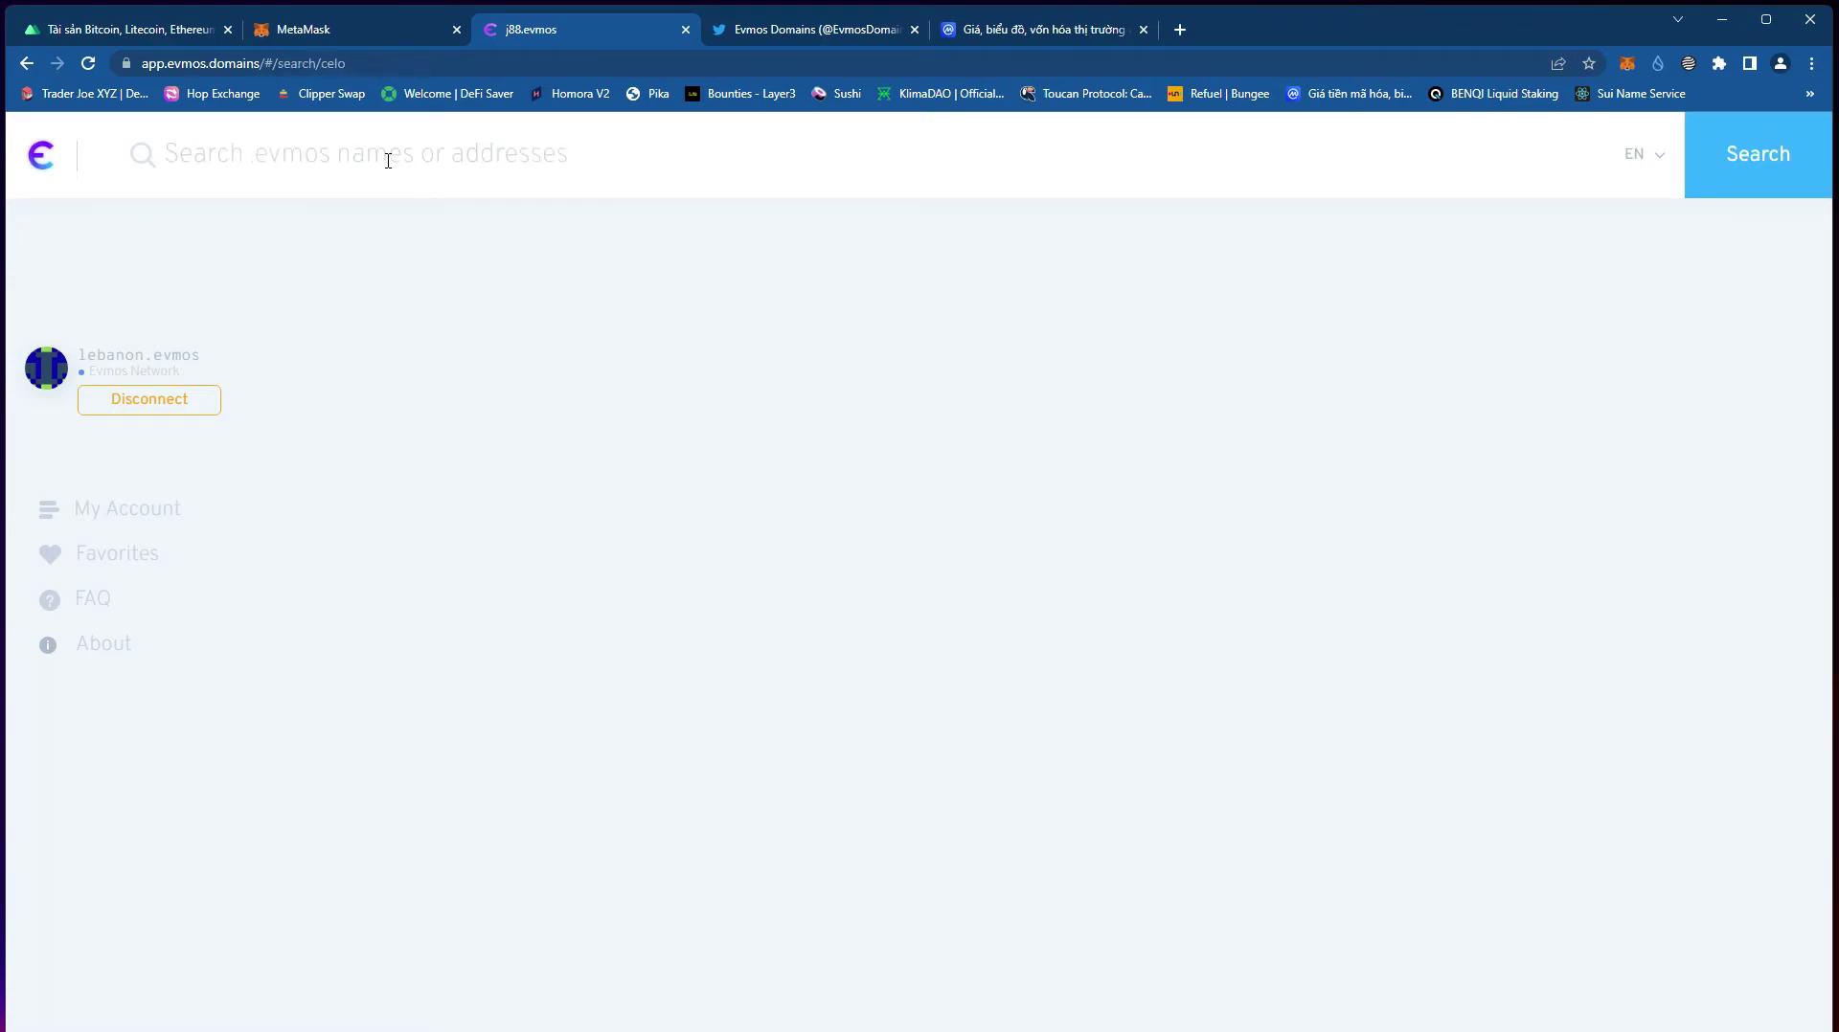
click(322, 352)
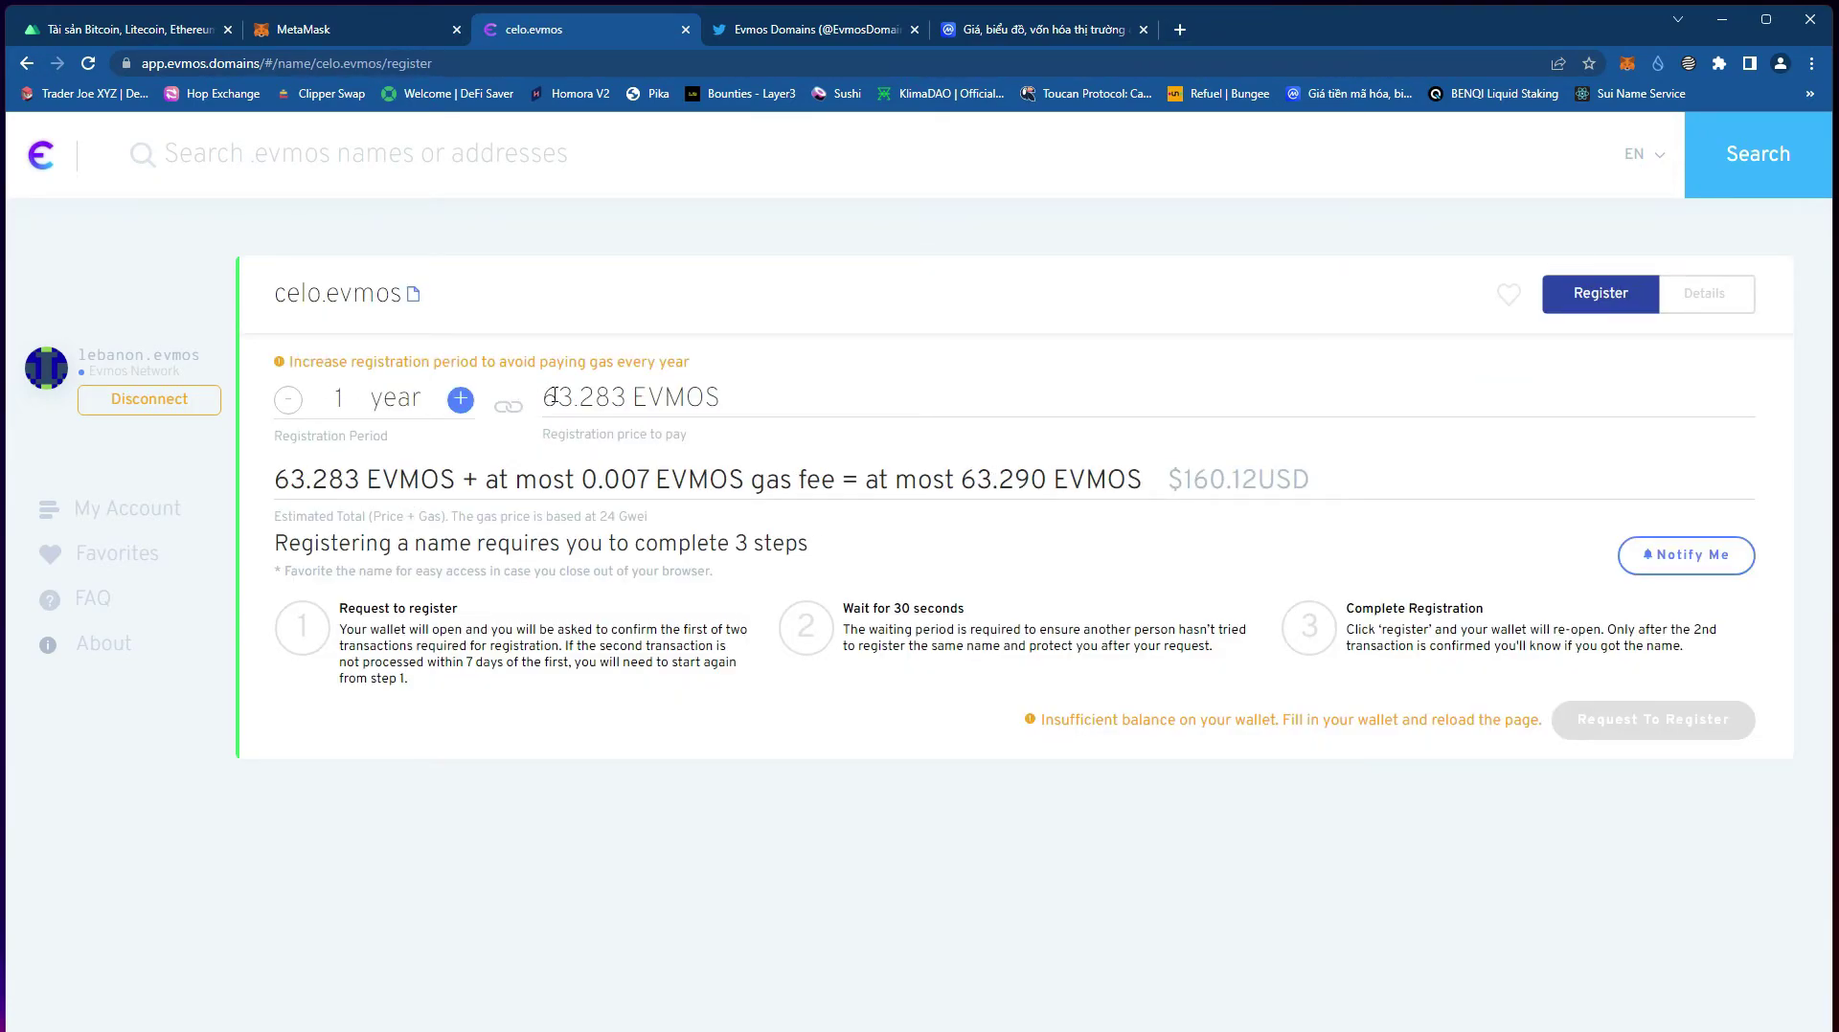
- Examine the one-year registration cost of celo.evmos, highlighting the domain name, its EVMOS price and the USD total
drag(542, 396, 716, 398)
click(1174, 479)
drag(1173, 479, 1313, 483)
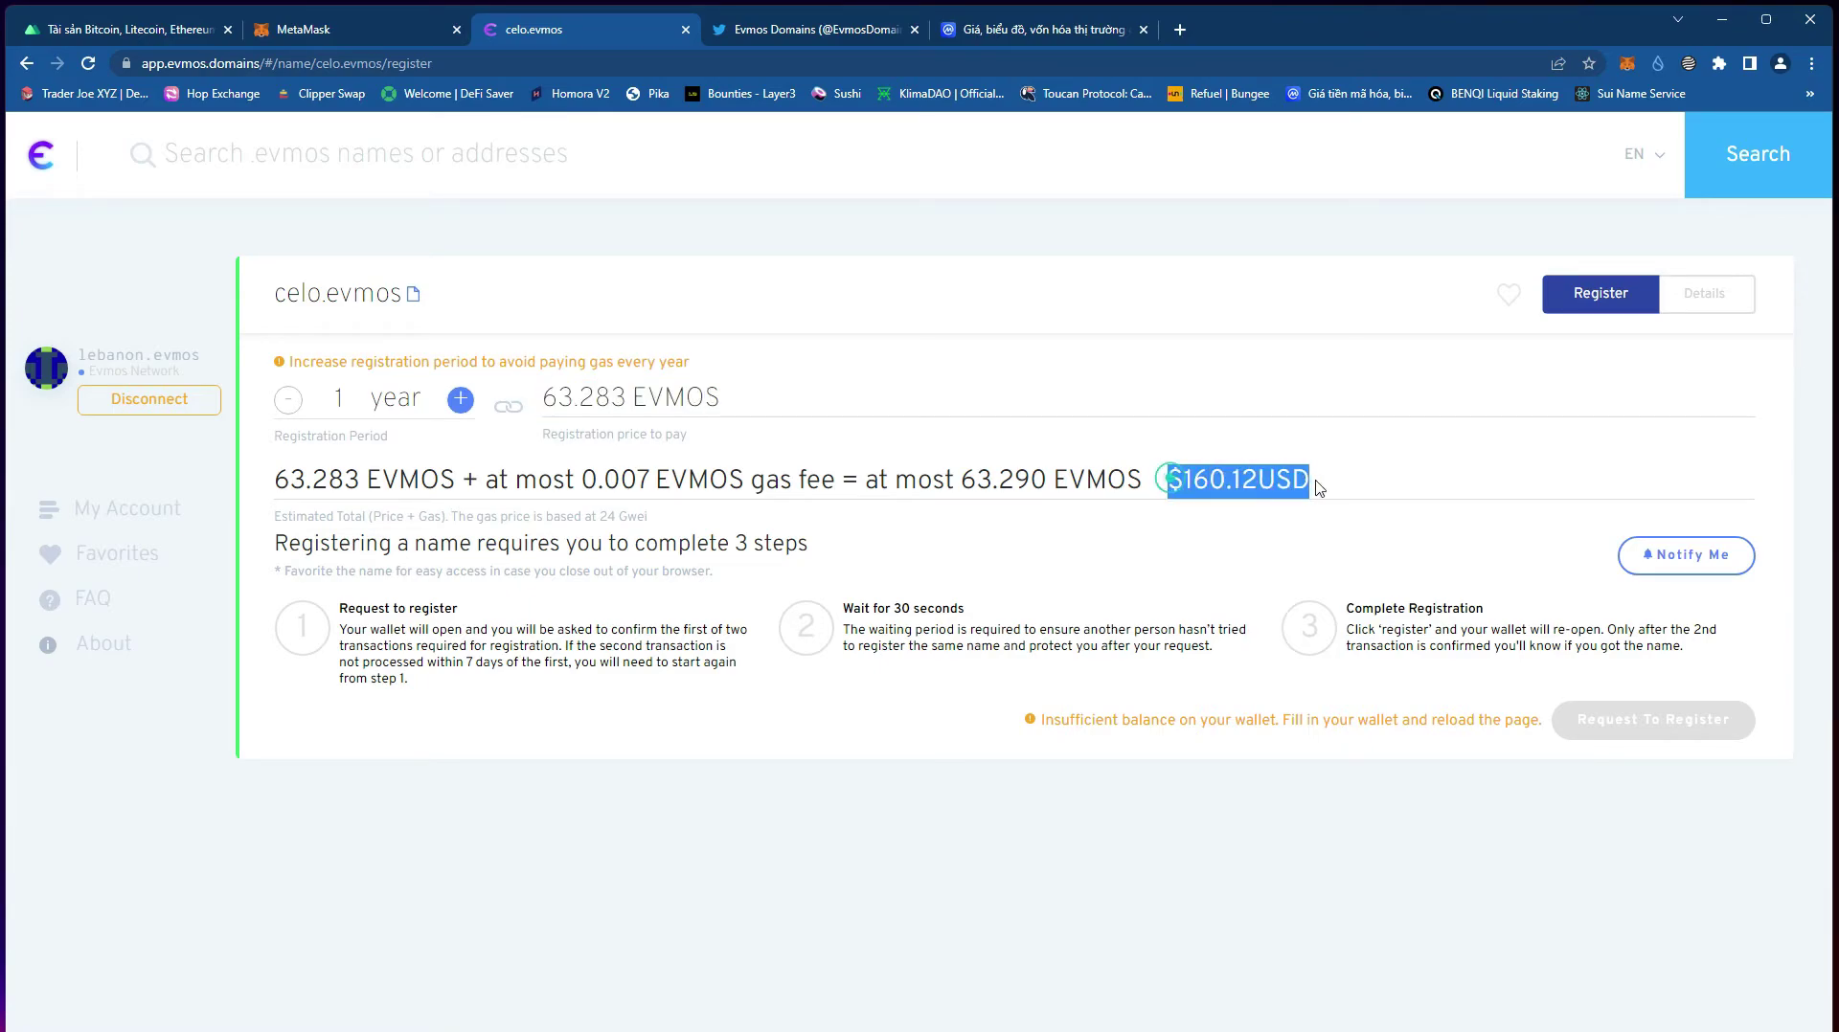
click(1215, 507)
drag(542, 397, 726, 400)
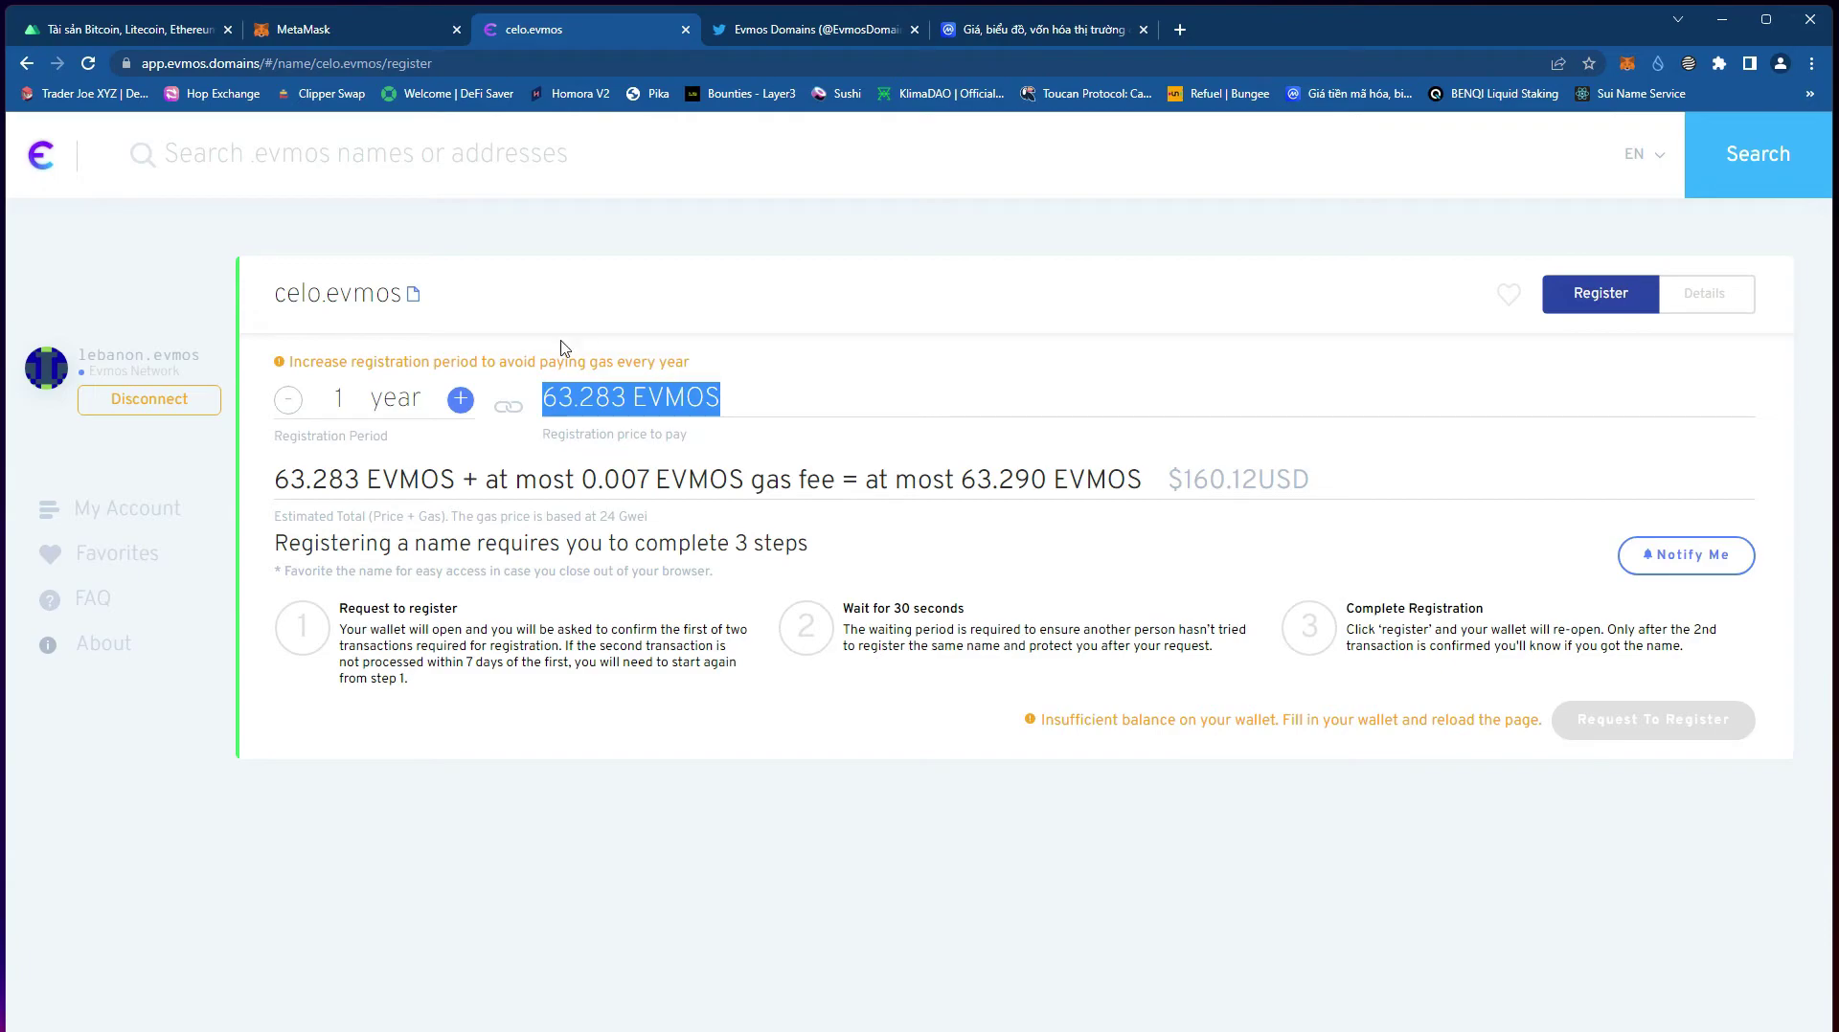
drag(276, 286, 406, 302)
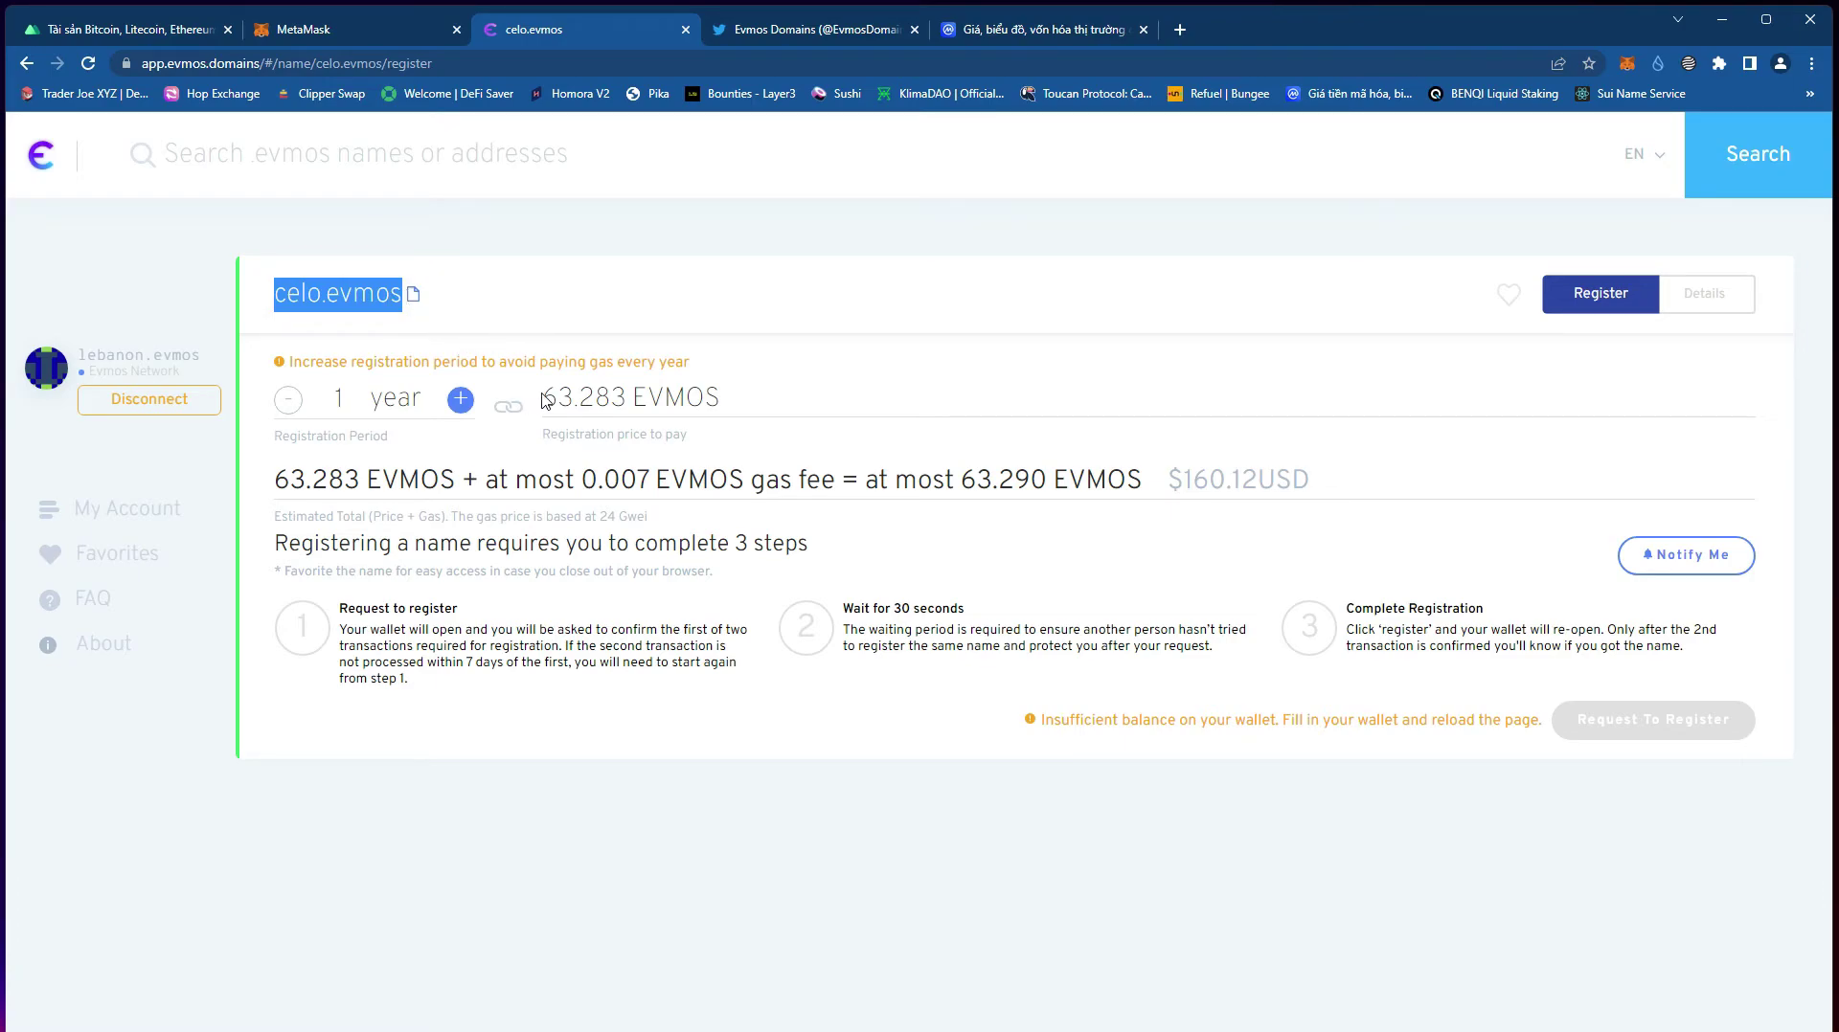
drag(546, 398, 727, 400)
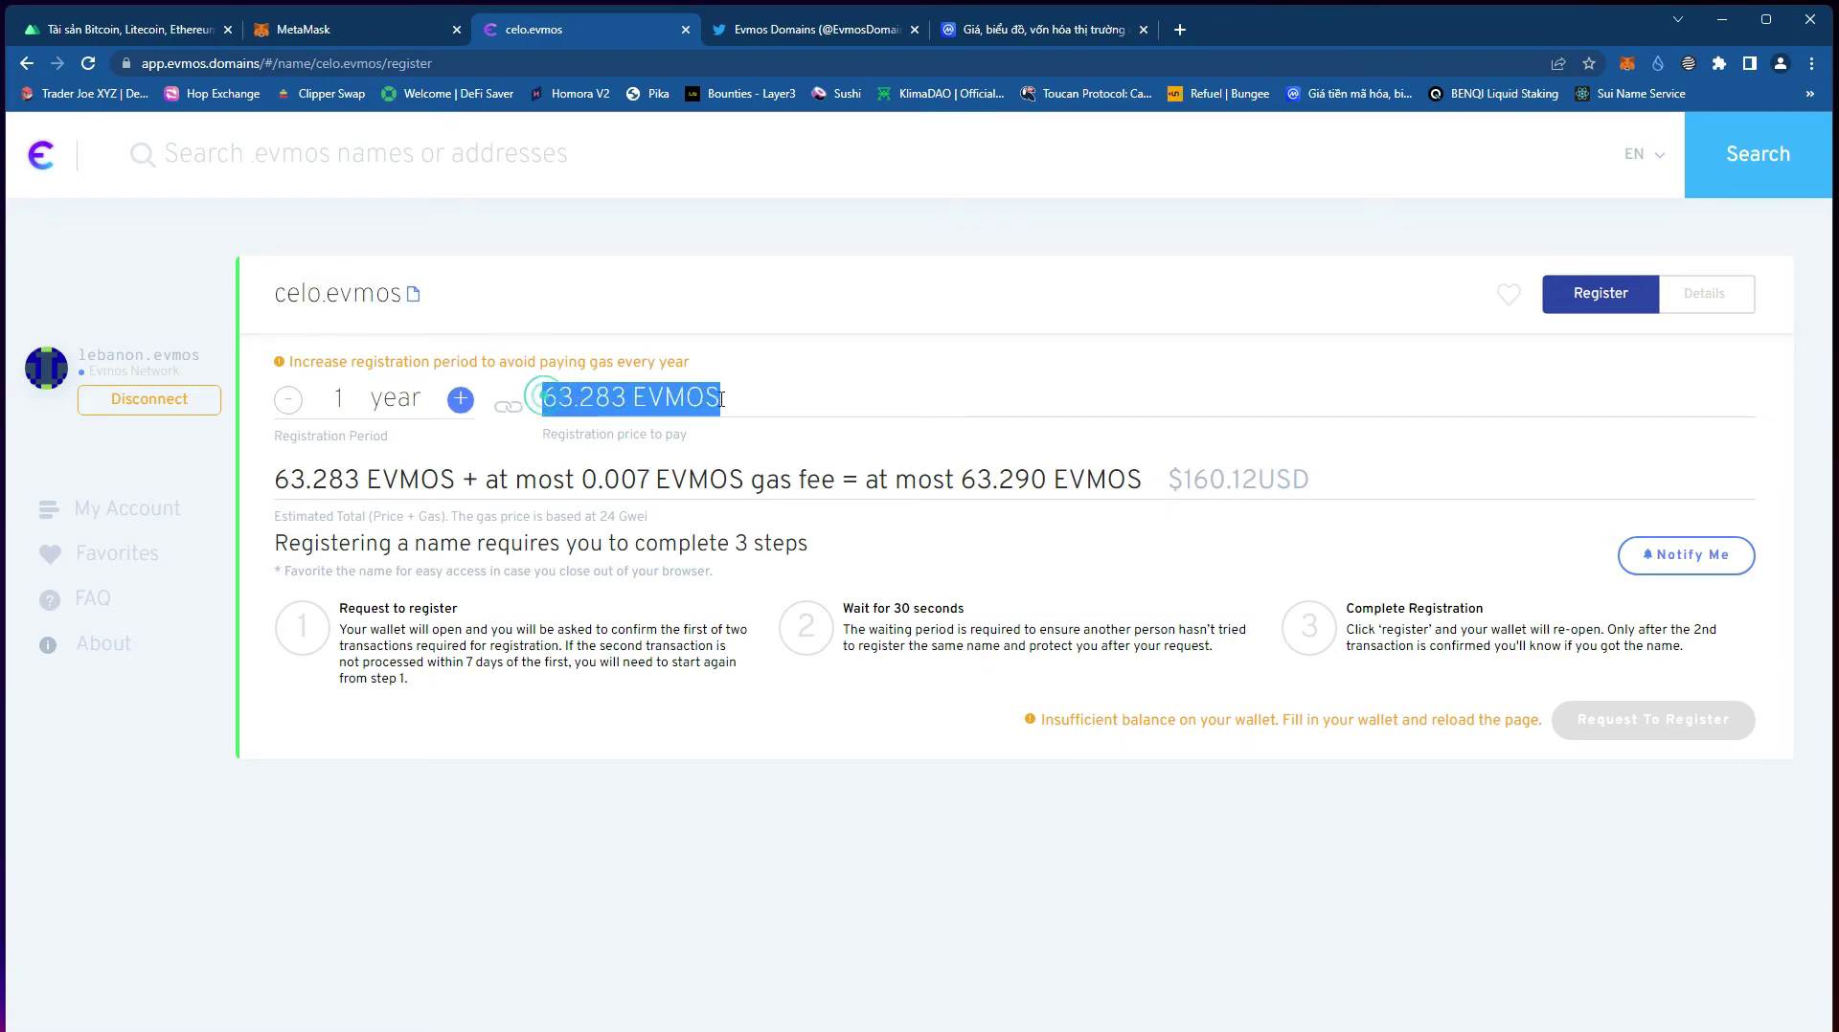
click(817, 412)
click(816, 413)
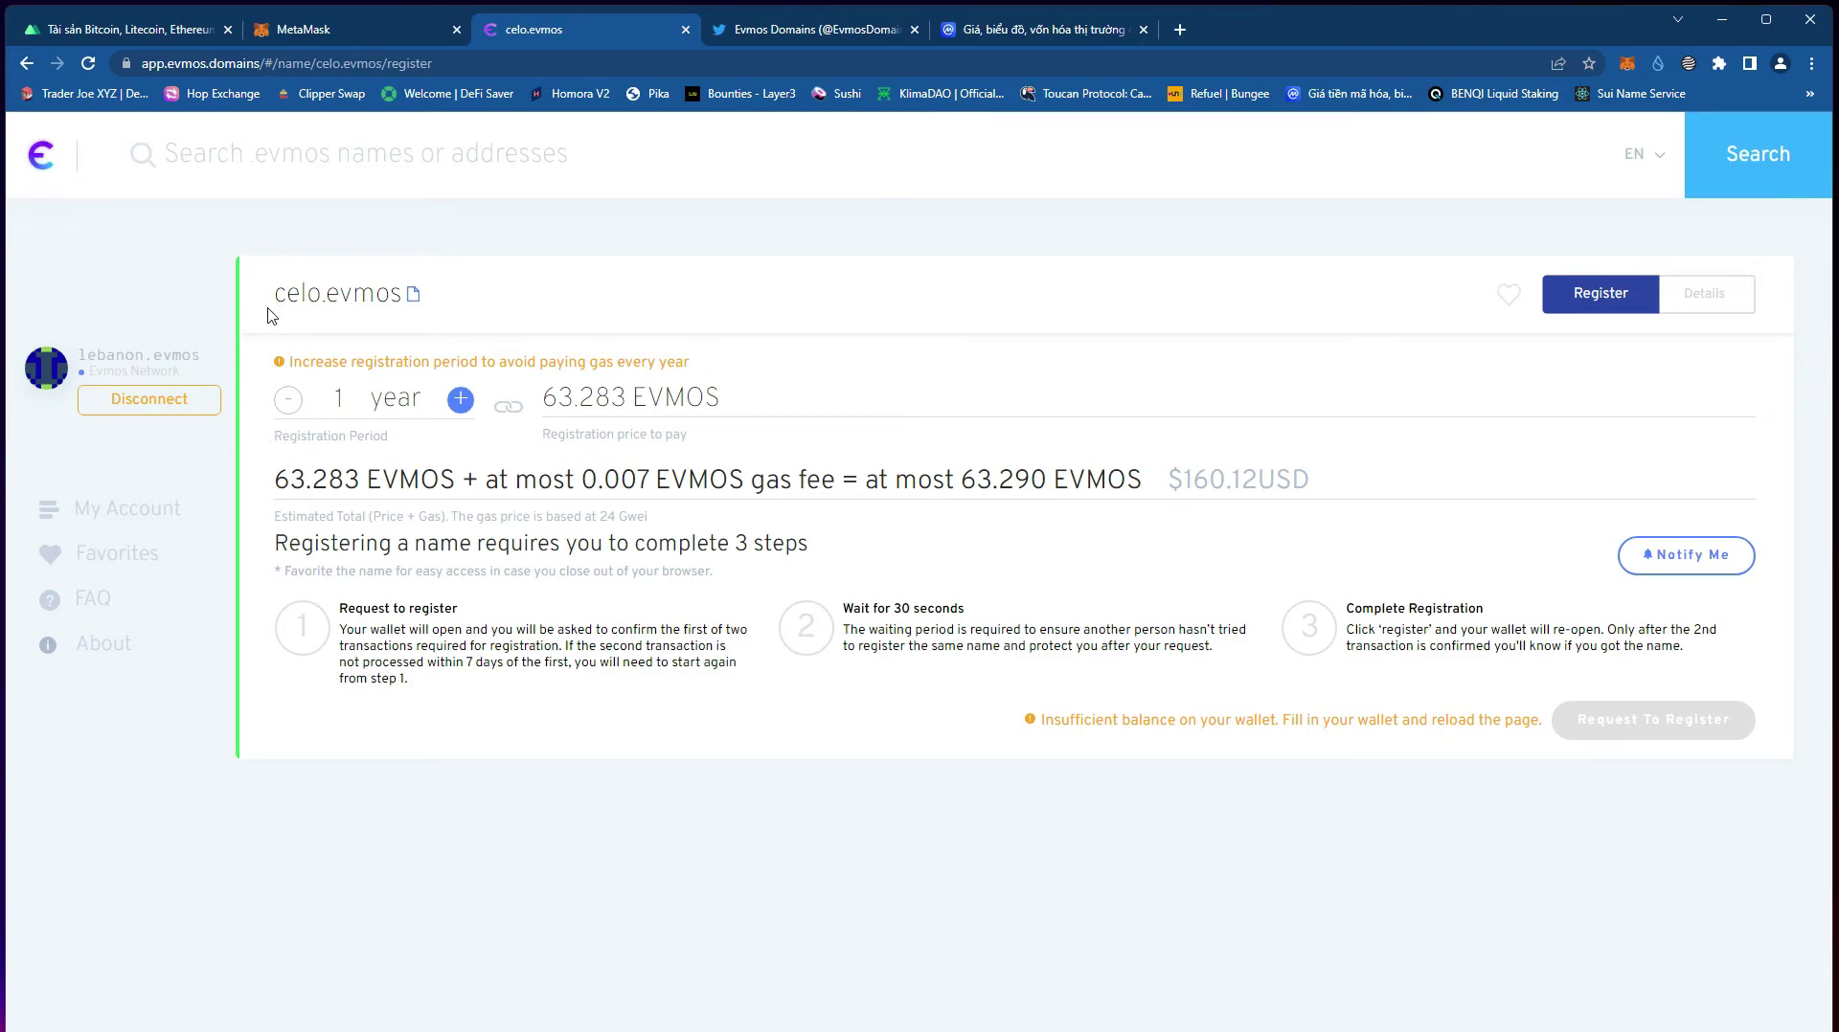
- Revisit the Evmos network settings in MetaMask and return to the celo.evmos registration page
click(250, 155)
click(1593, 308)
click(1594, 308)
click(720, 32)
click(636, 31)
click(372, 21)
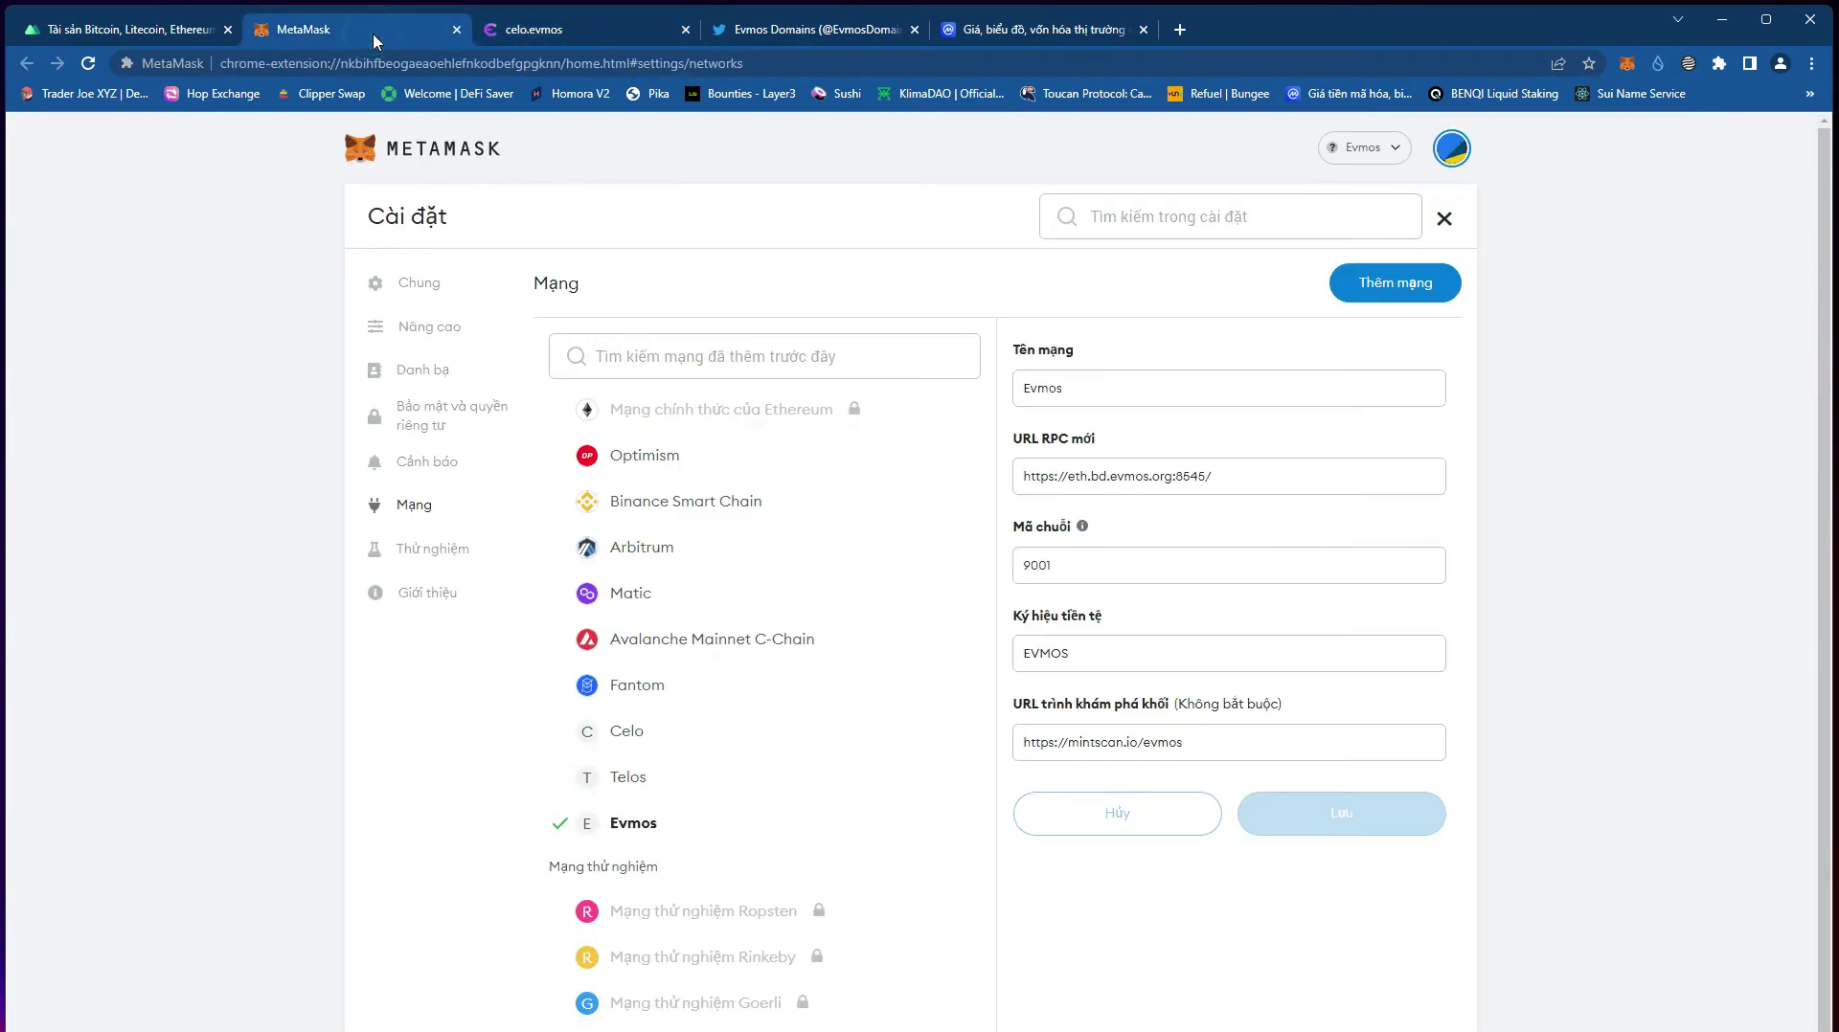
click(620, 29)
- Search Evmos Domains for near and open the near.evmos registration page
click(392, 152)
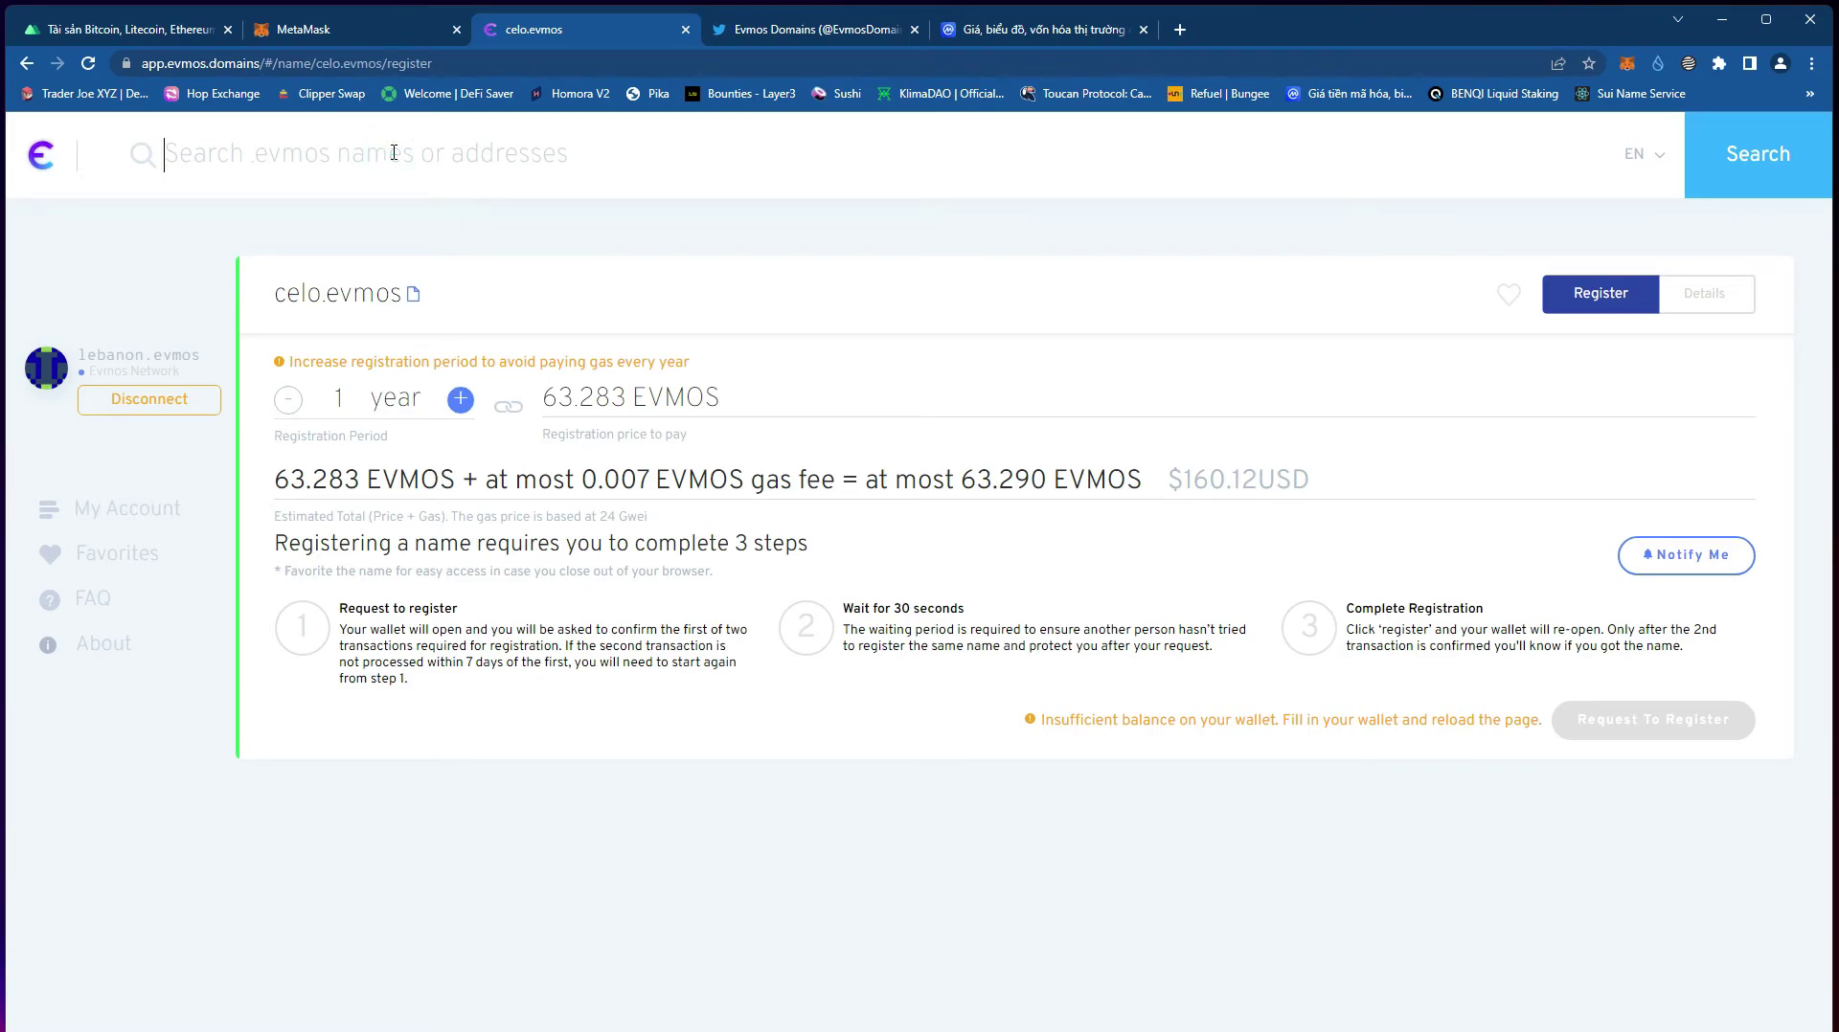
text(near)
key(Return)
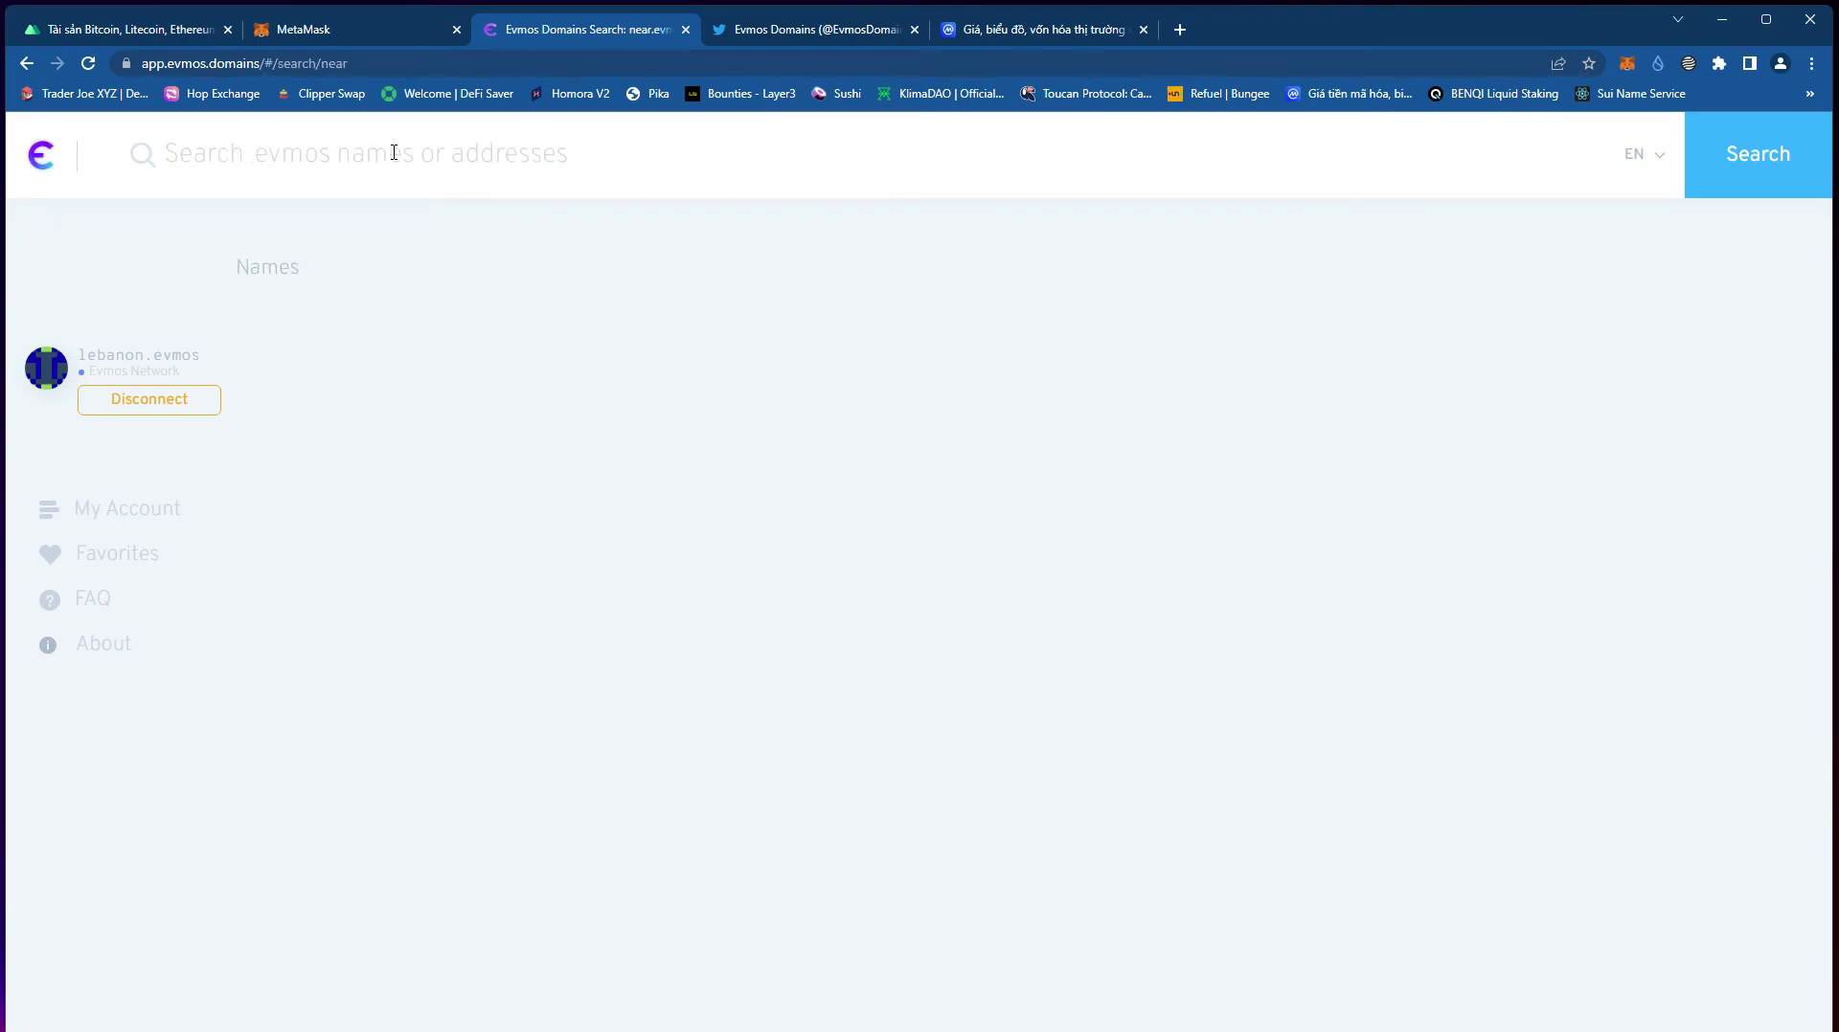
click(329, 337)
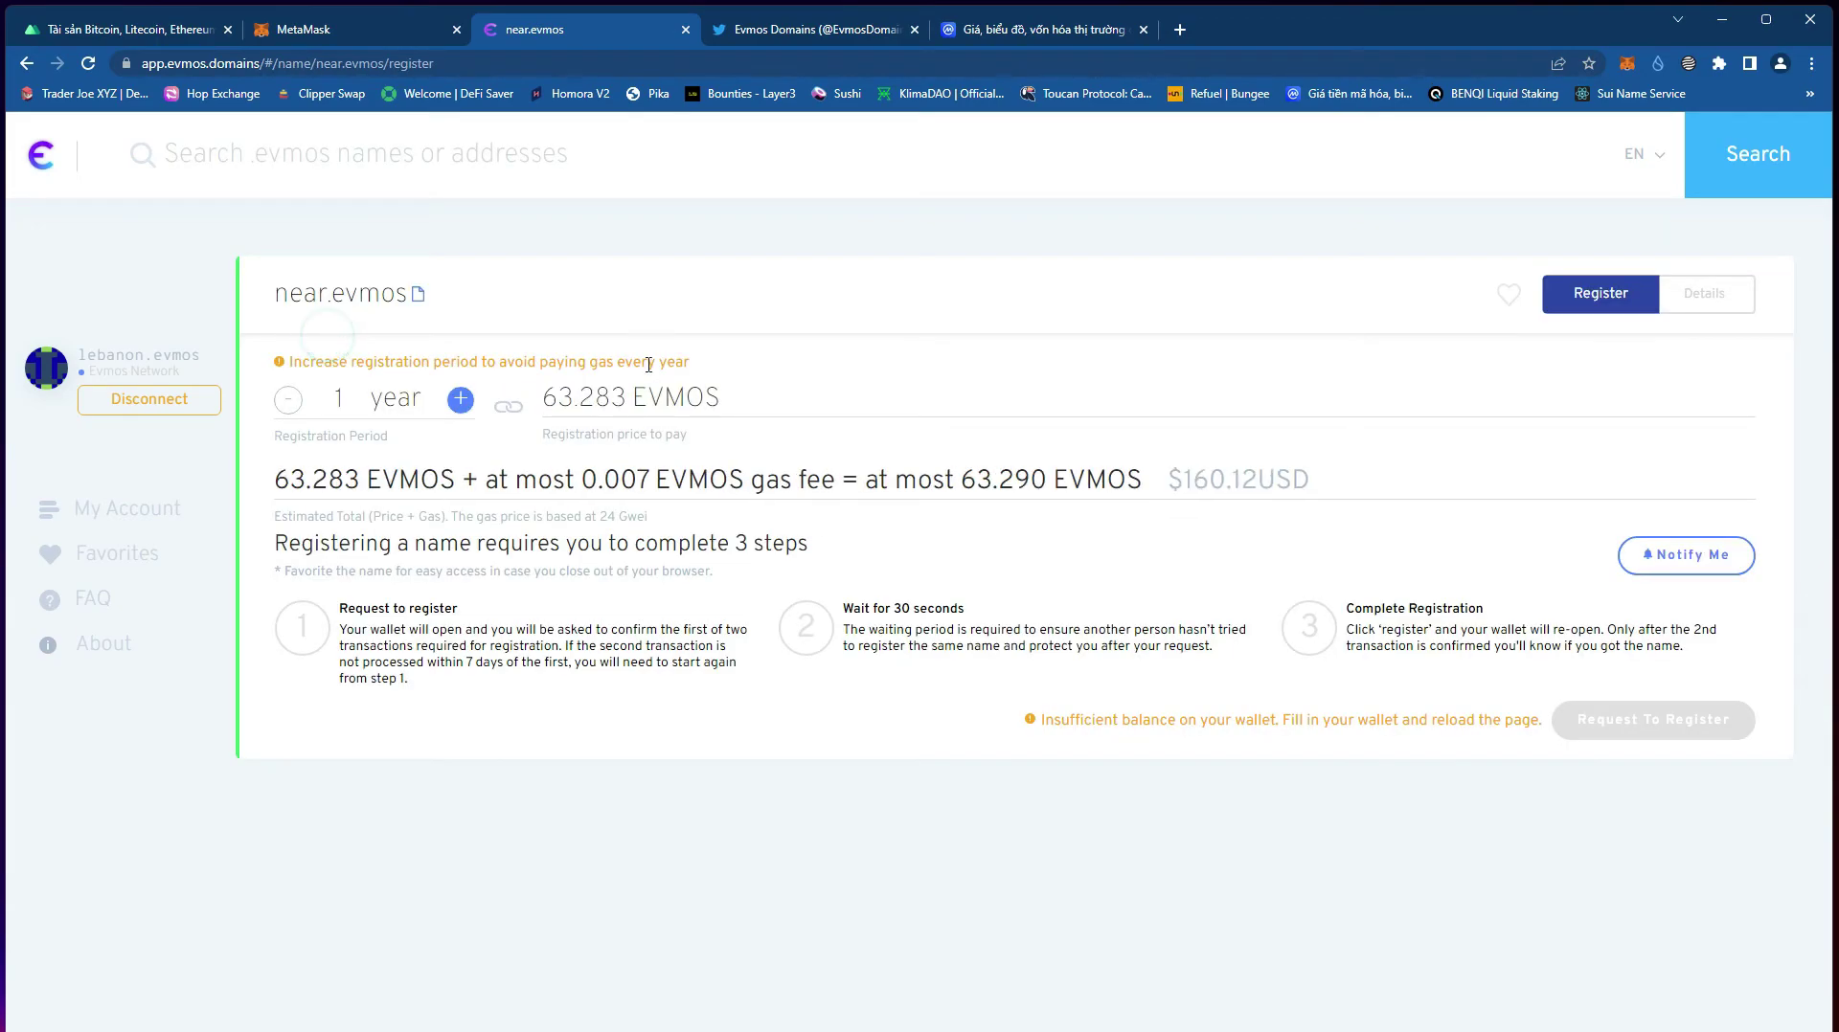
- Select and copy the insufficient-balance notice beside the Request To Register option for near.evmos
click(1593, 297)
drag(1042, 720, 1545, 726)
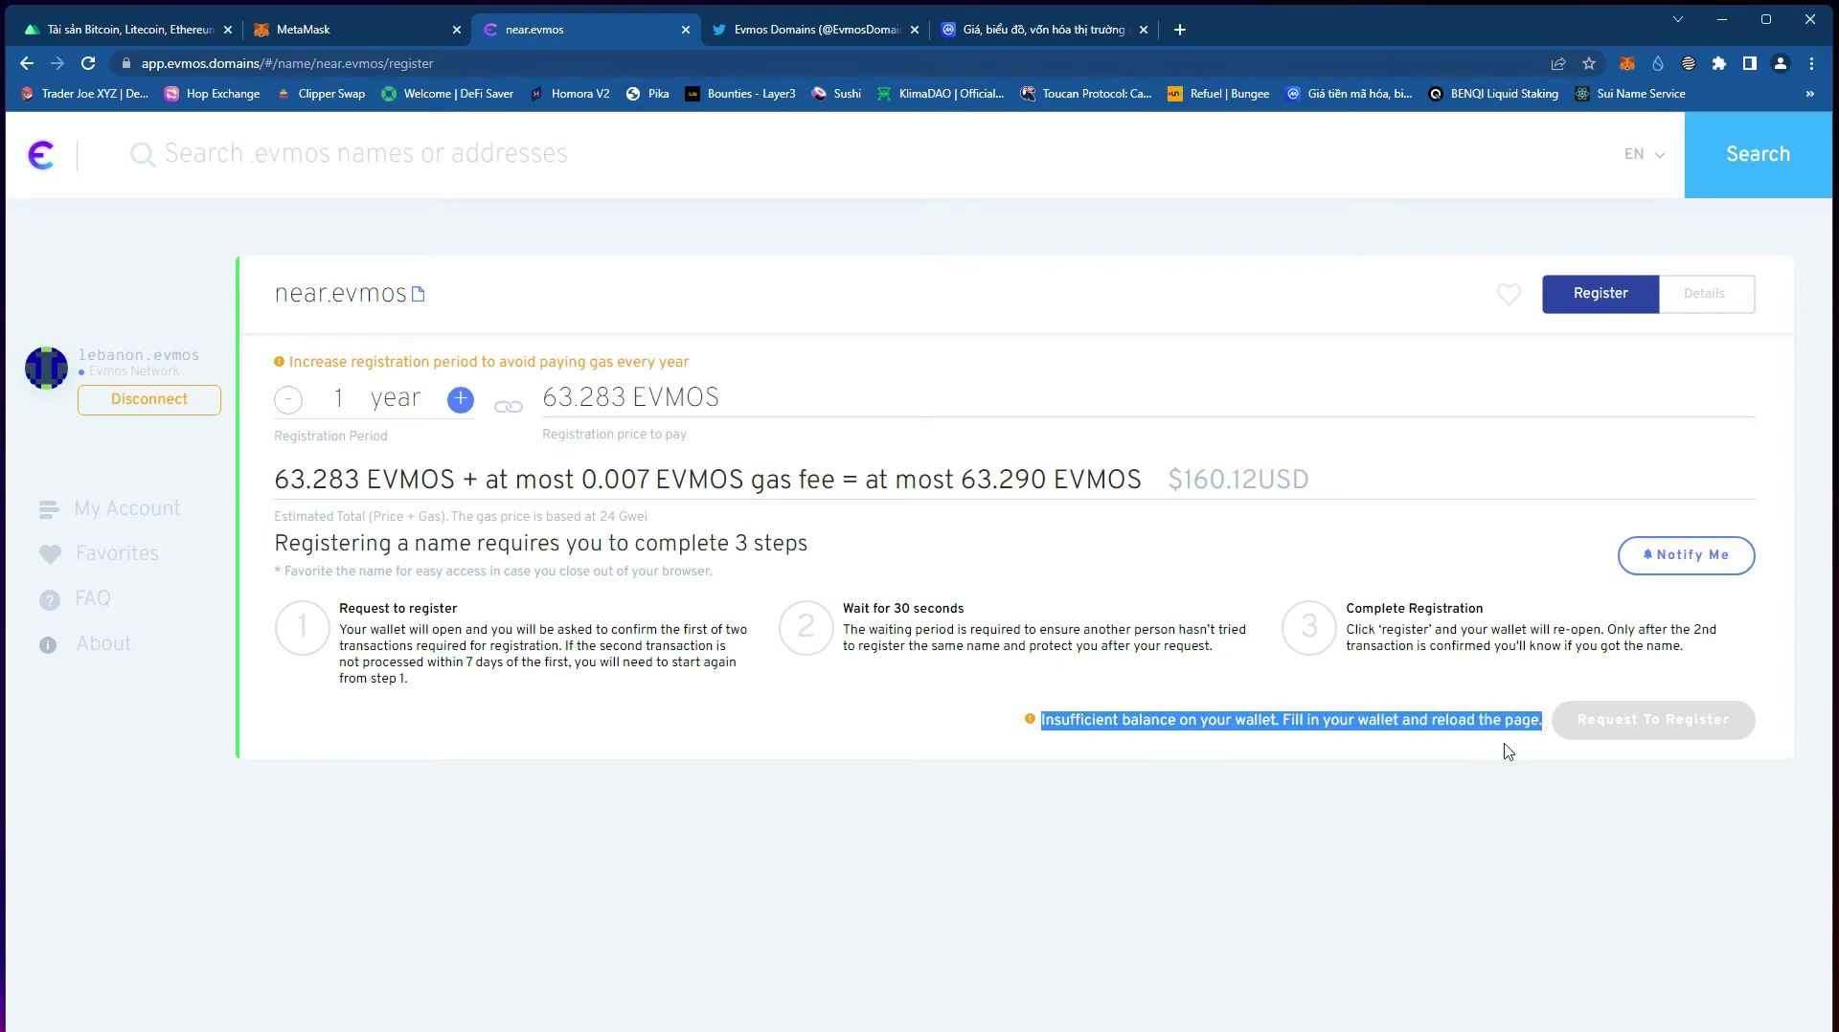
key(ctrl+c)
click(1131, 742)
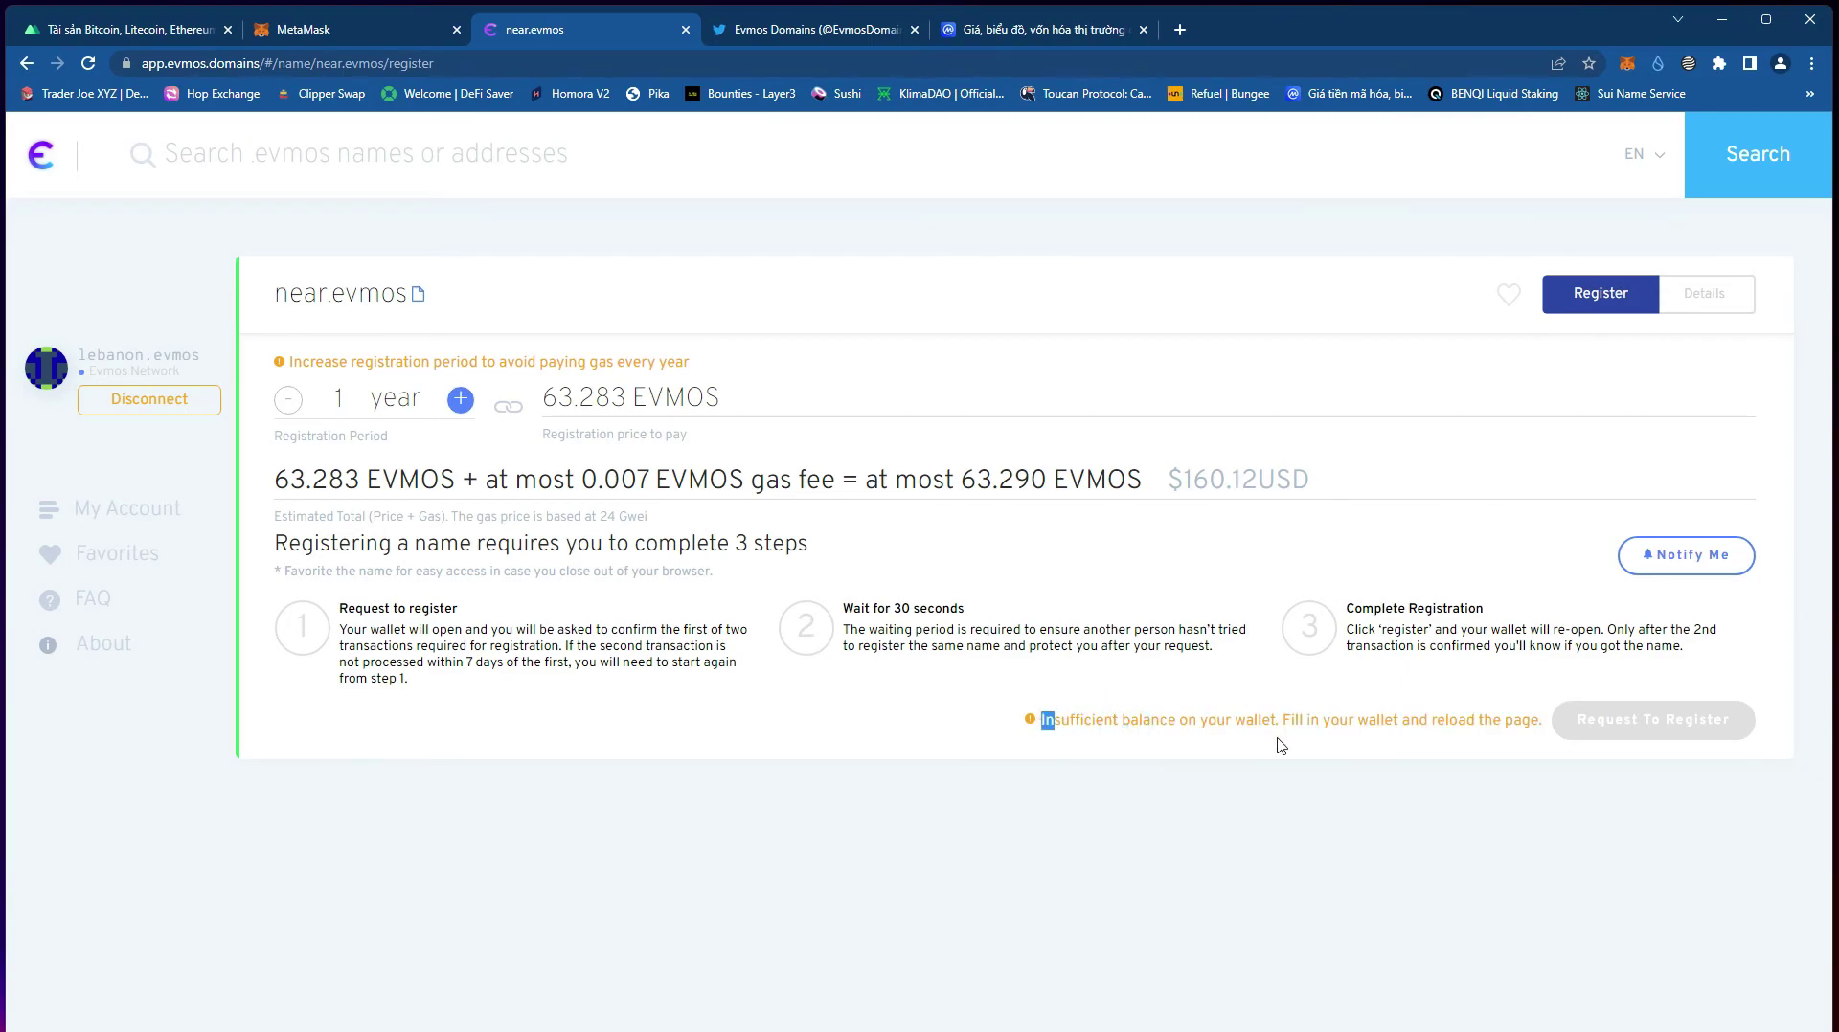
drag(1218, 742, 1437, 820)
key(ctrl+c)
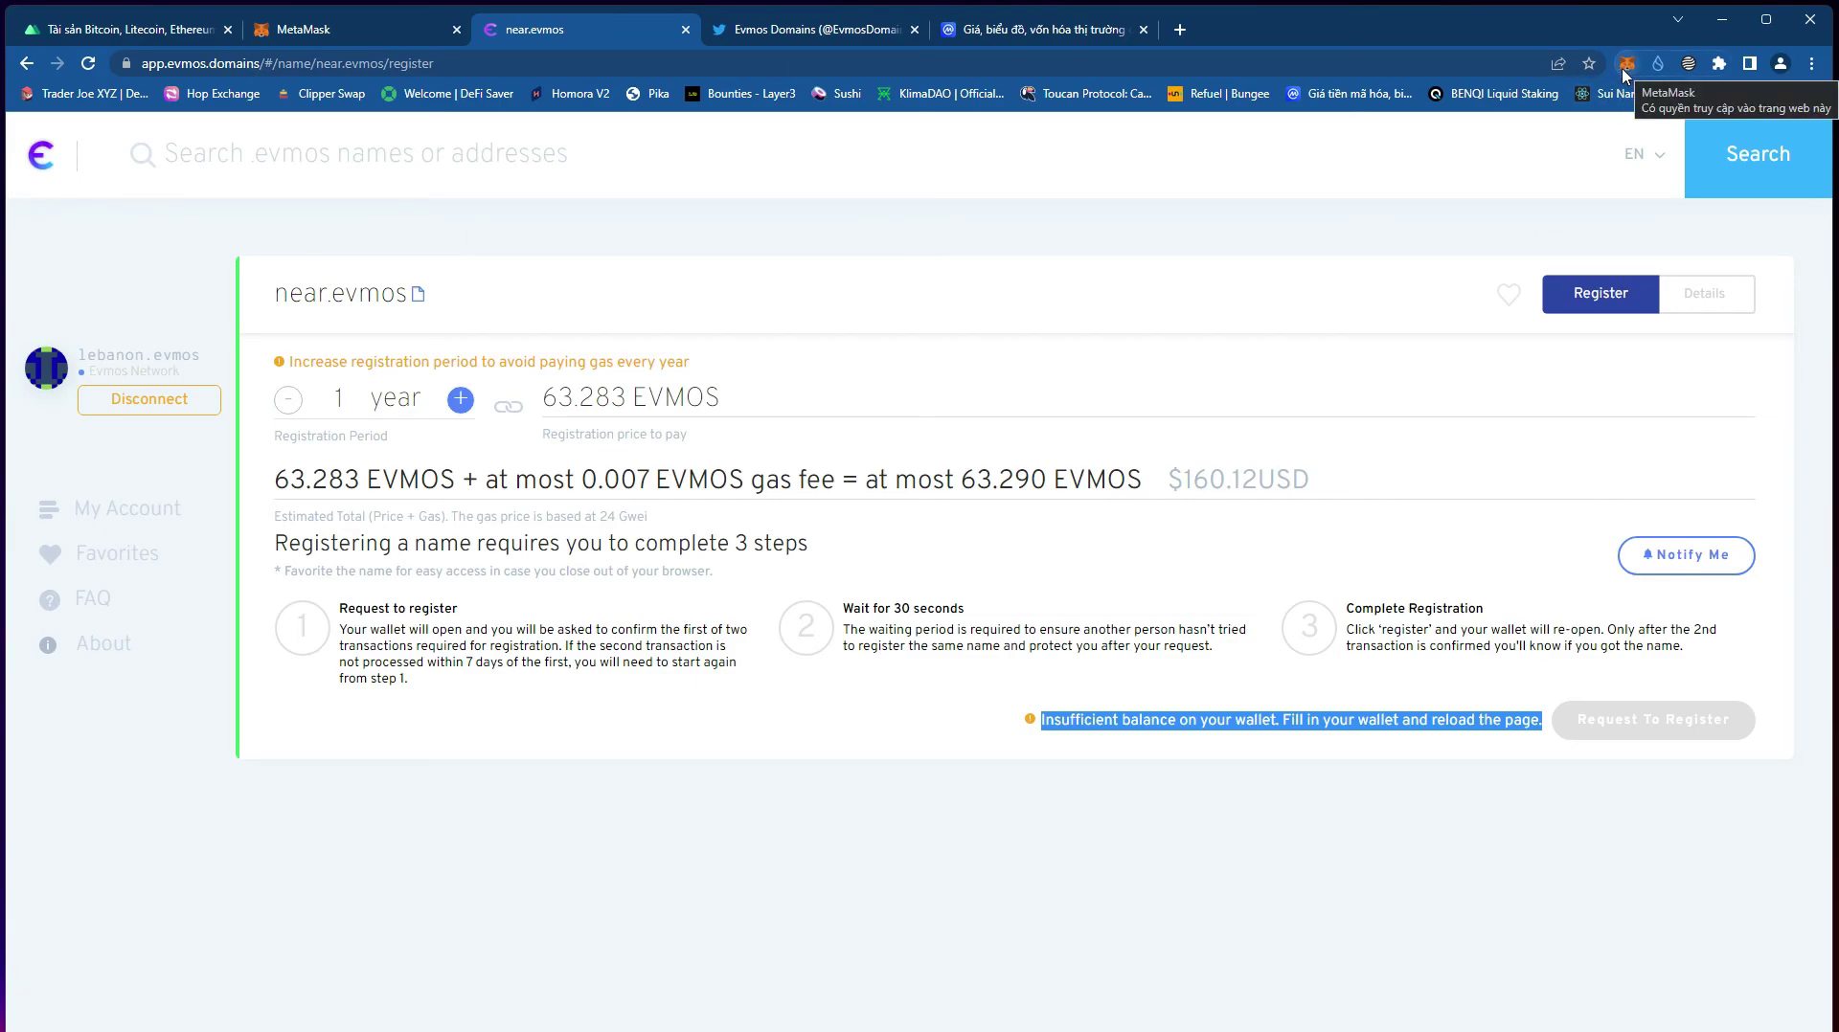
- Open the connected wallet's My Account page and look over its registered .evmos names and expiry dates
click(119, 520)
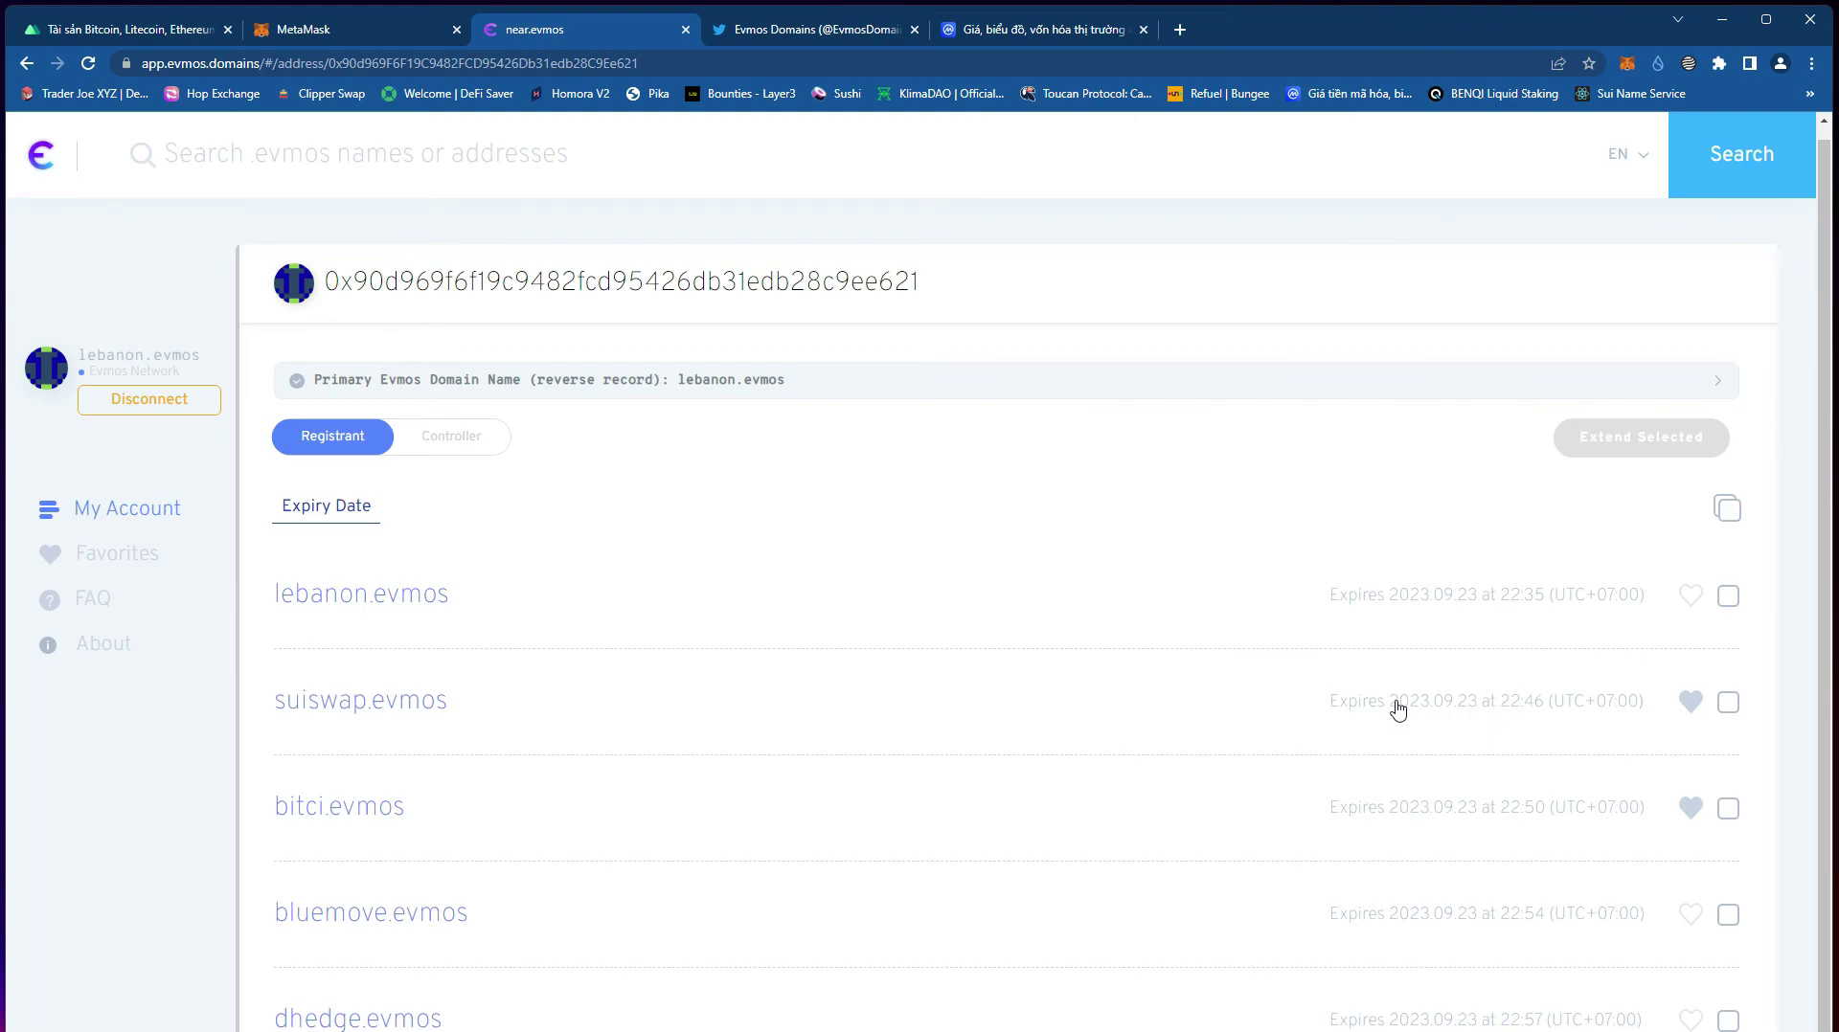
scroll(968, 843, up, 1)
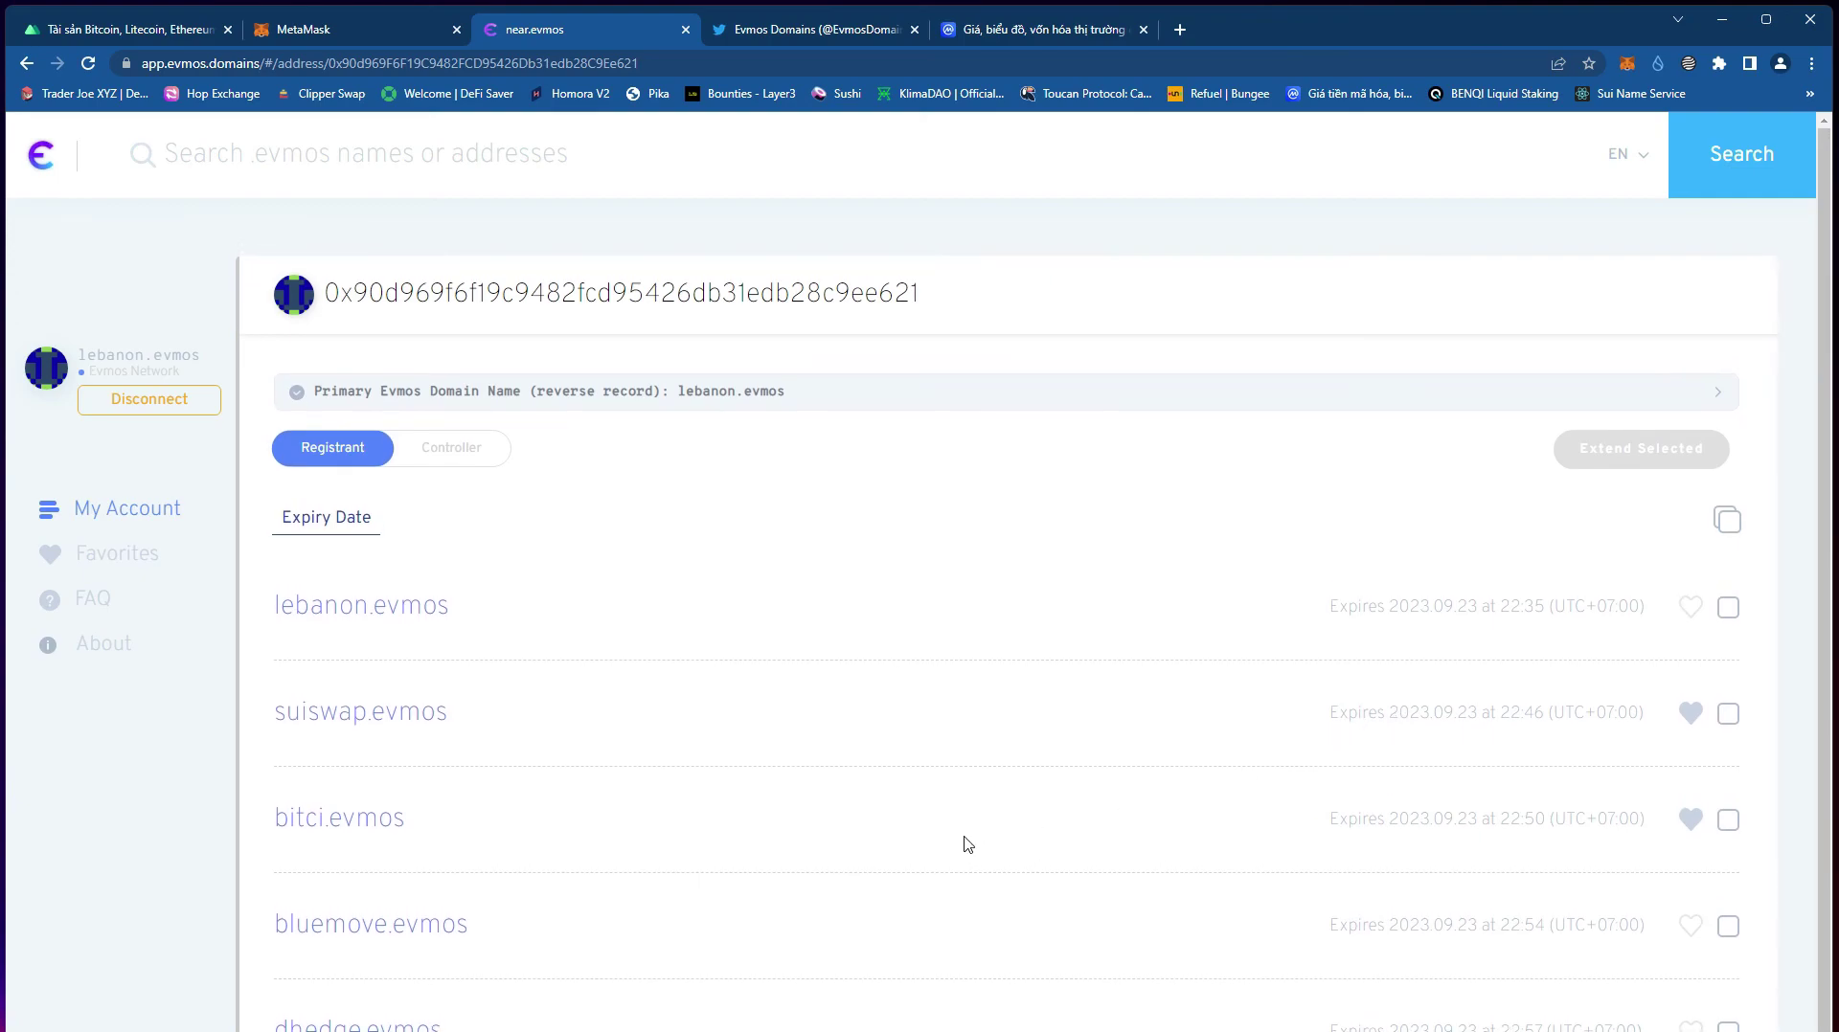
scroll(440, 862, down, 1)
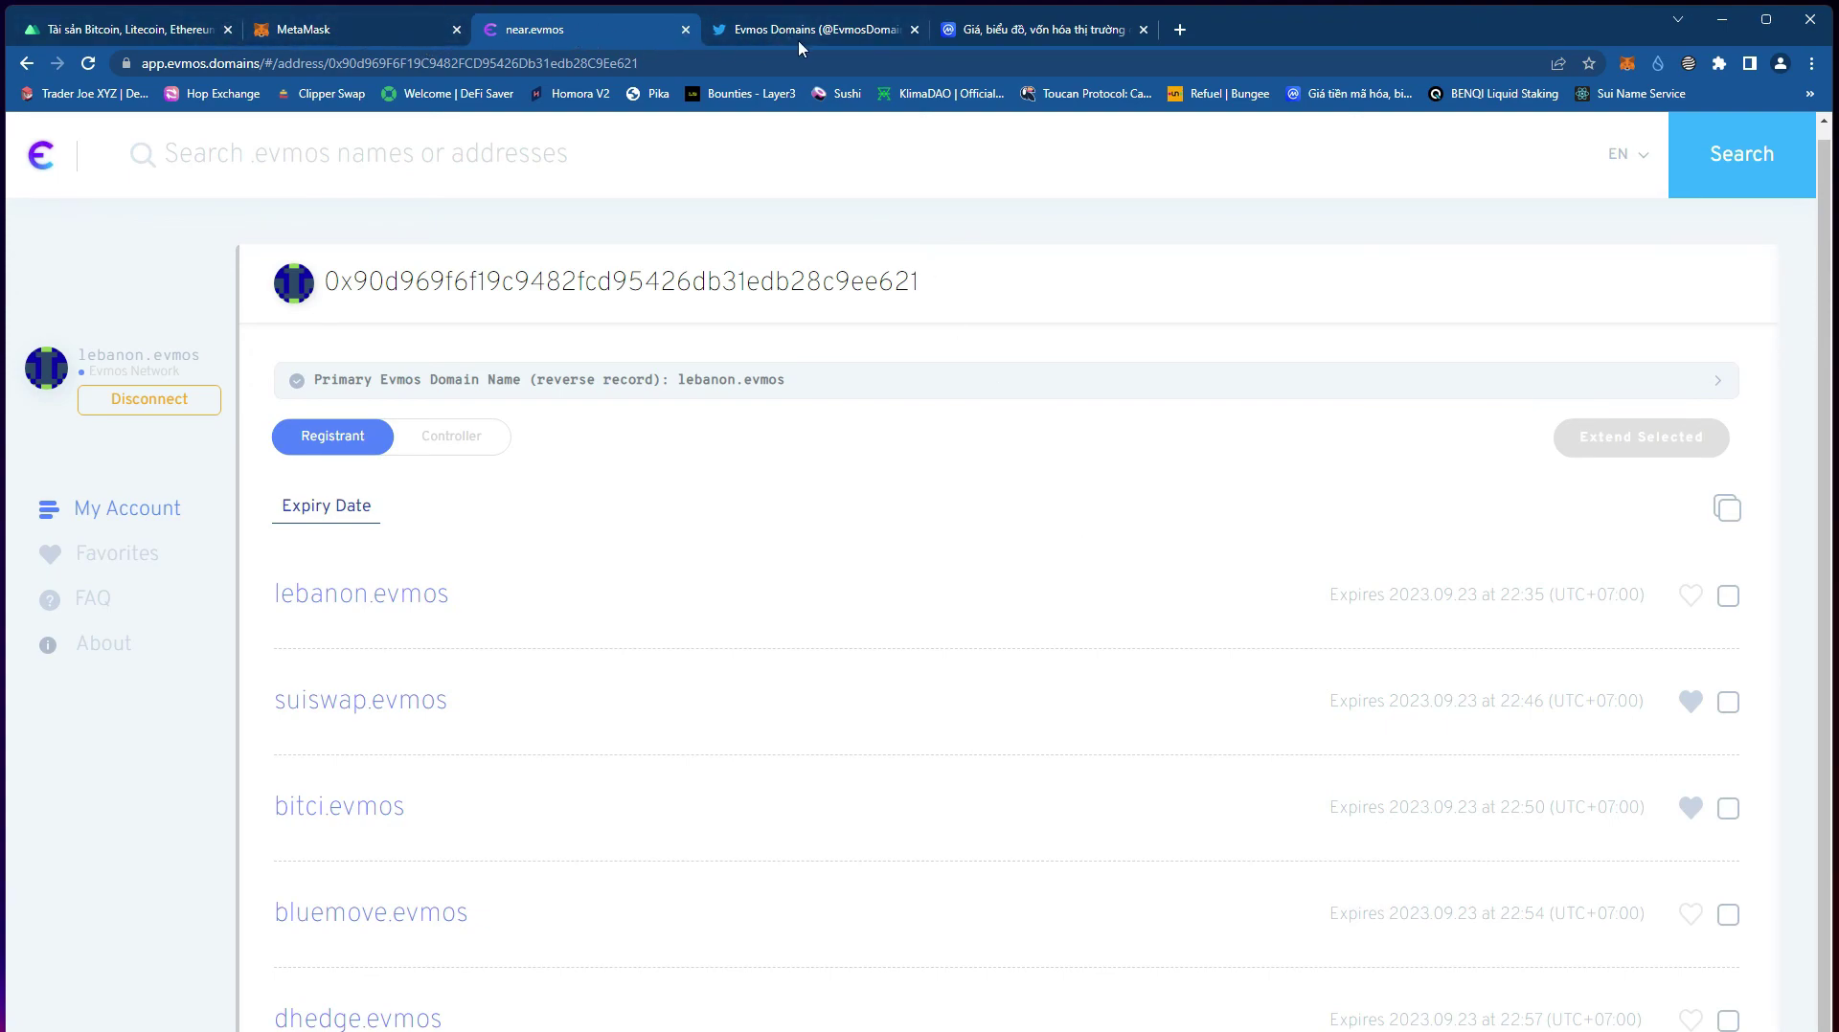
mouse_move(809, 33)
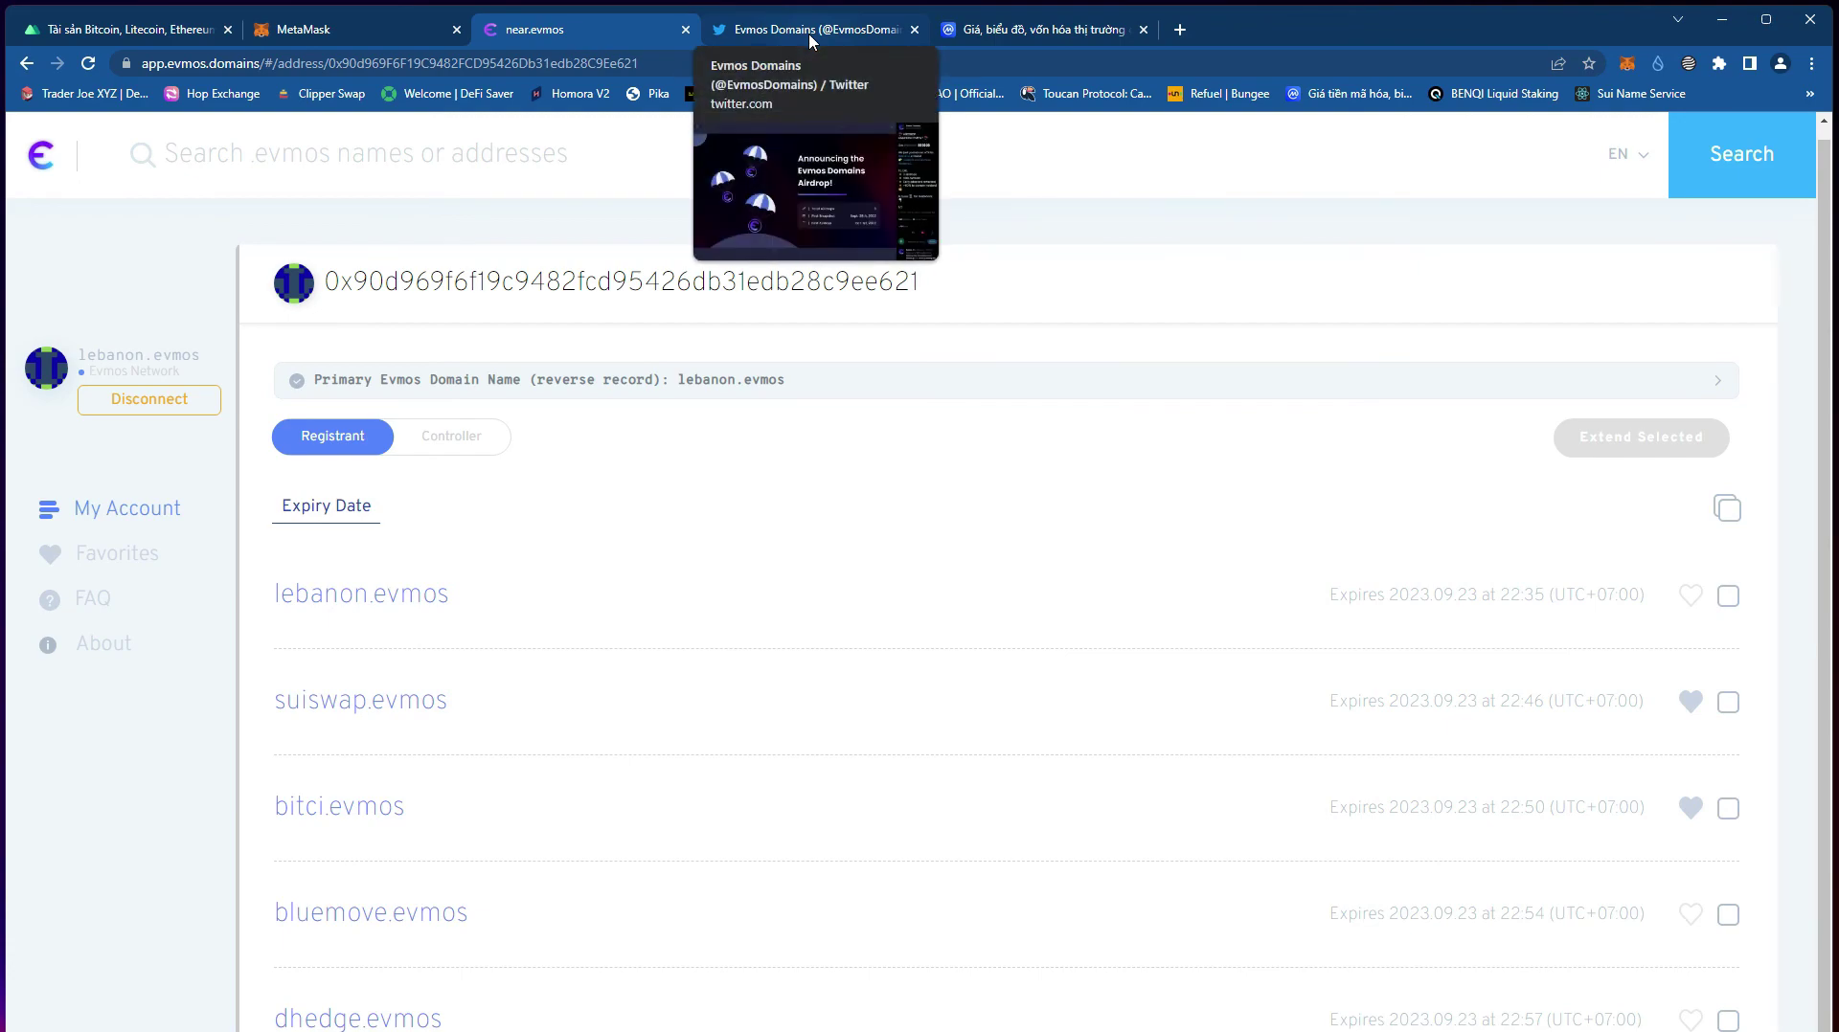